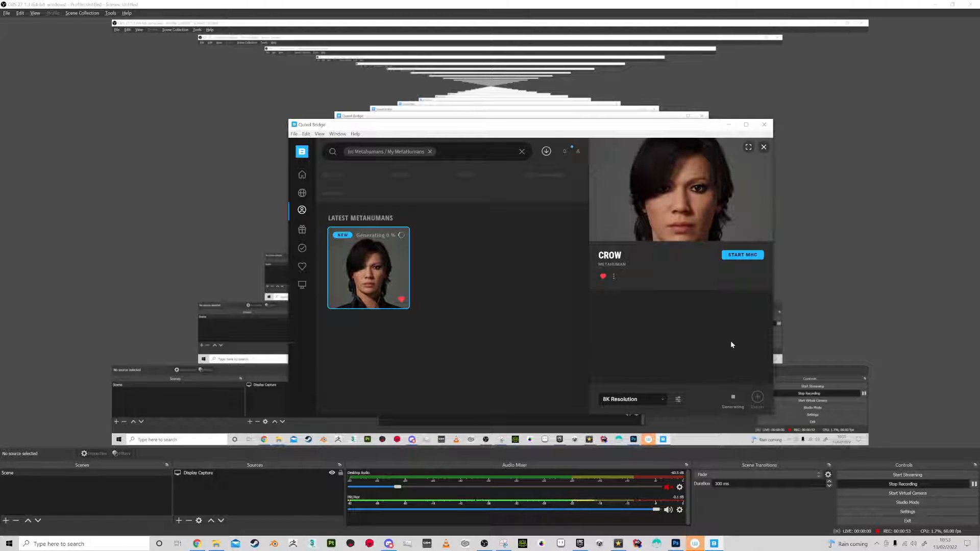
Step: Try to export the downloaded Crow MetaHuman at 8K resolution from Quixel Bridge
left_click(974, 484)
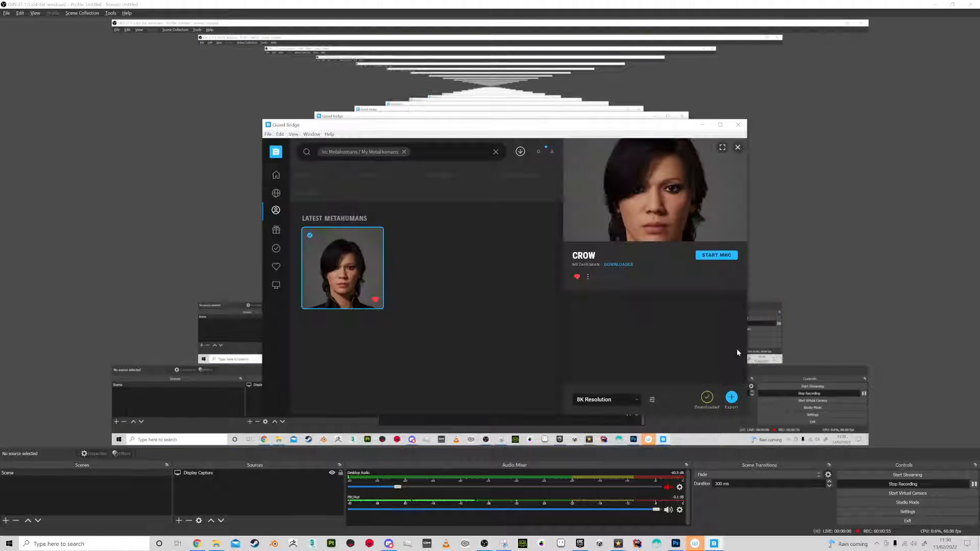
left_click(936, 5)
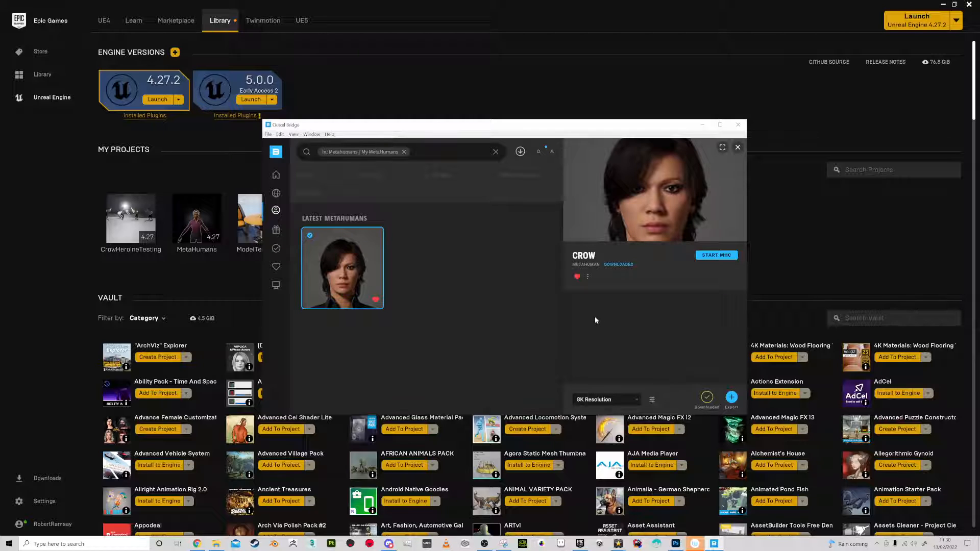
left_click(733, 400)
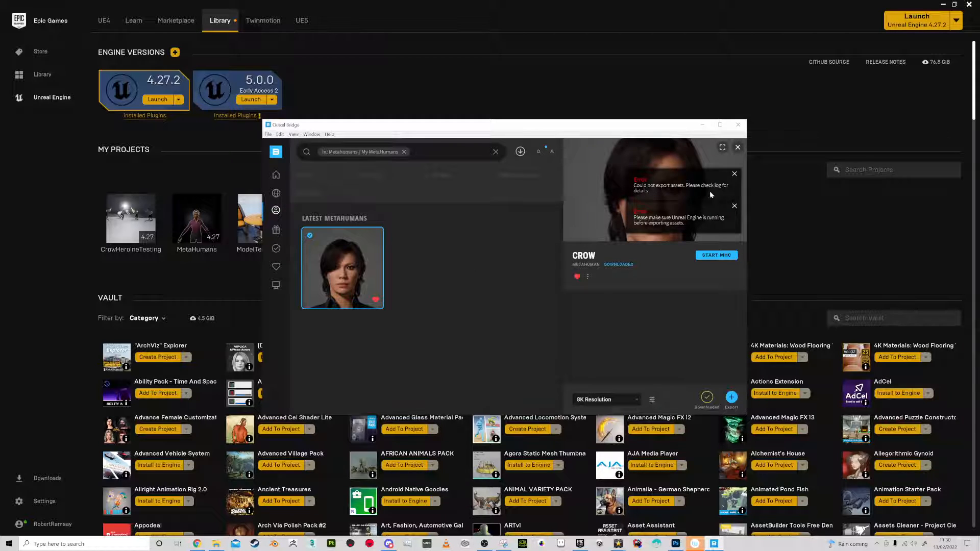
Step: Launch Unreal Engine 4.27.2 from the Epic Games library and open the recent MetaHumans project
left_click(160, 101)
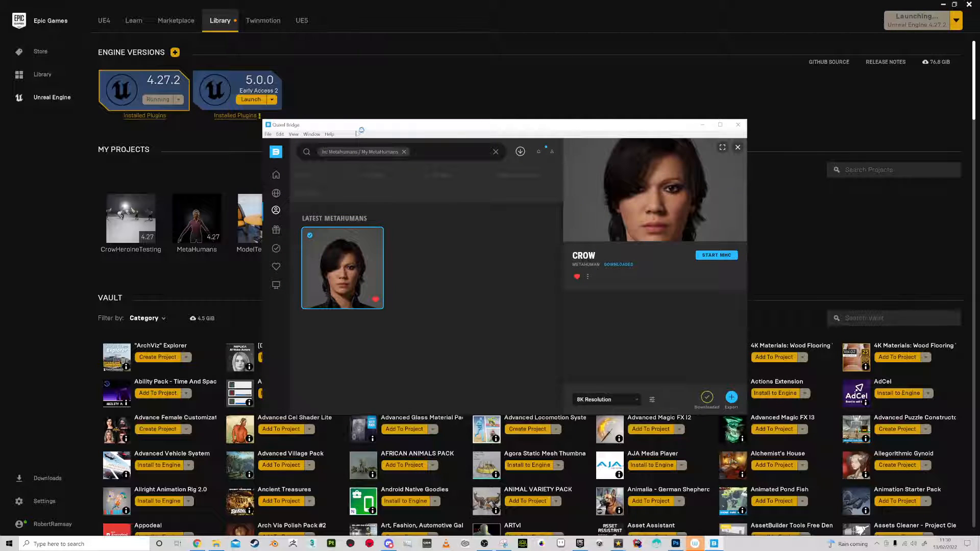
left_click_drag(364, 129, 193, 137)
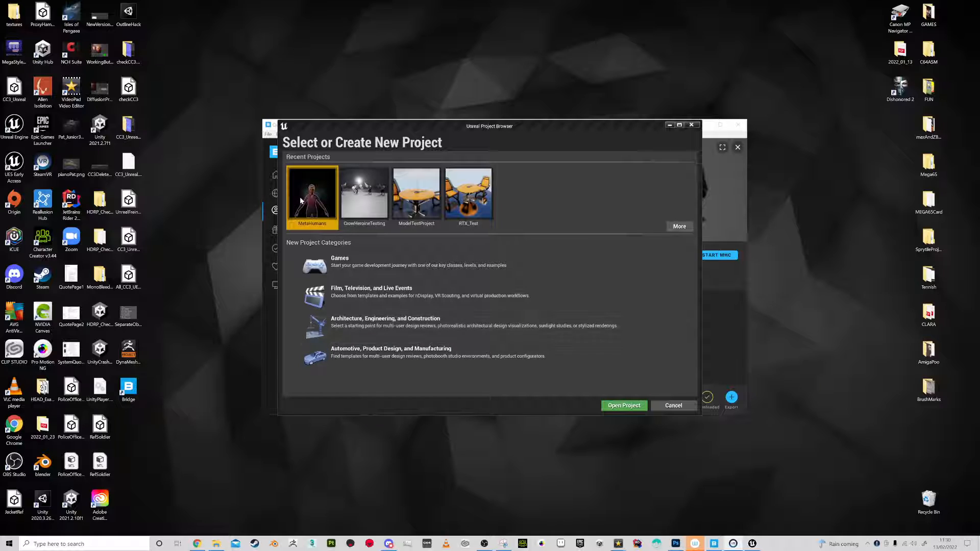
double_click(301, 201)
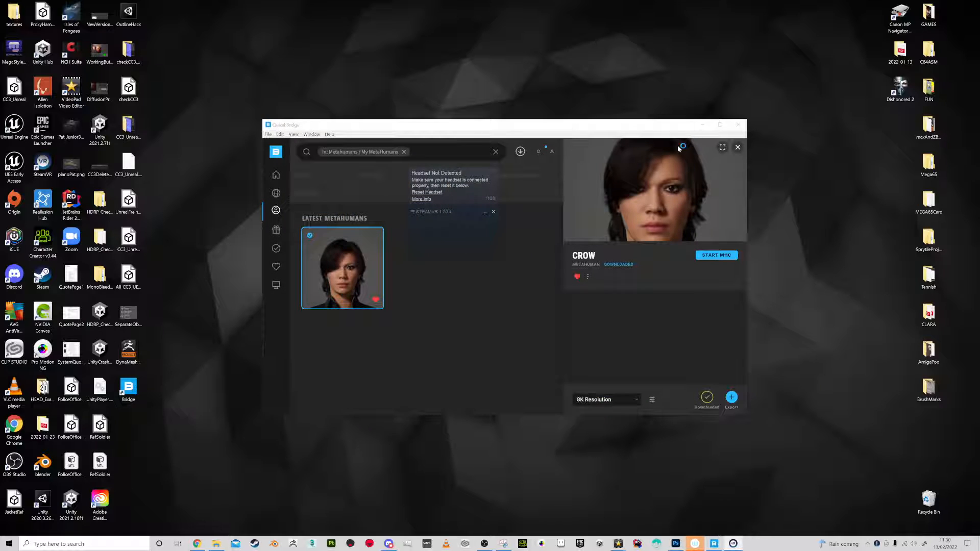
Step: Maximize Quixel Bridge and try exporting the Crow MetaHuman at 8K resolution with the MetaHumans project open
left_click(719, 125)
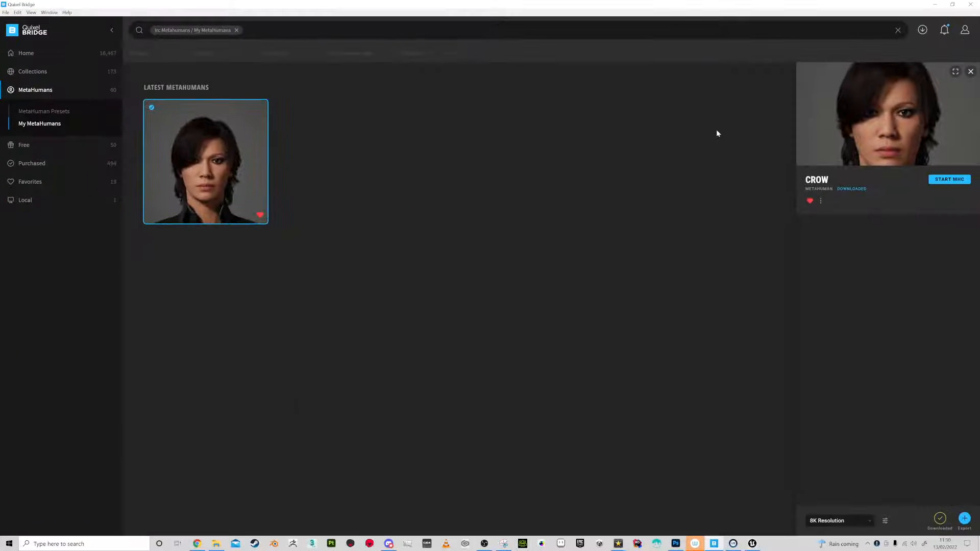
key("alt+Tab")
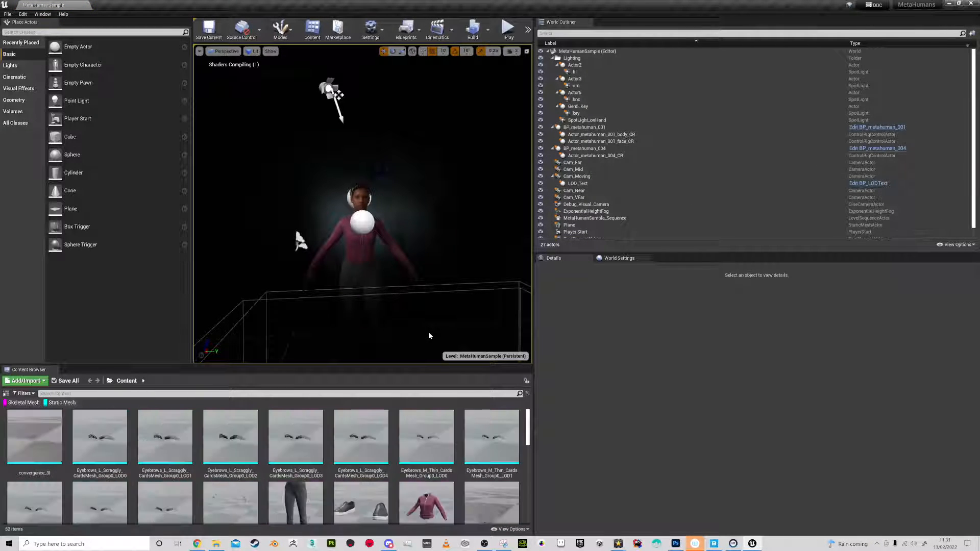
key("alt+Tab")
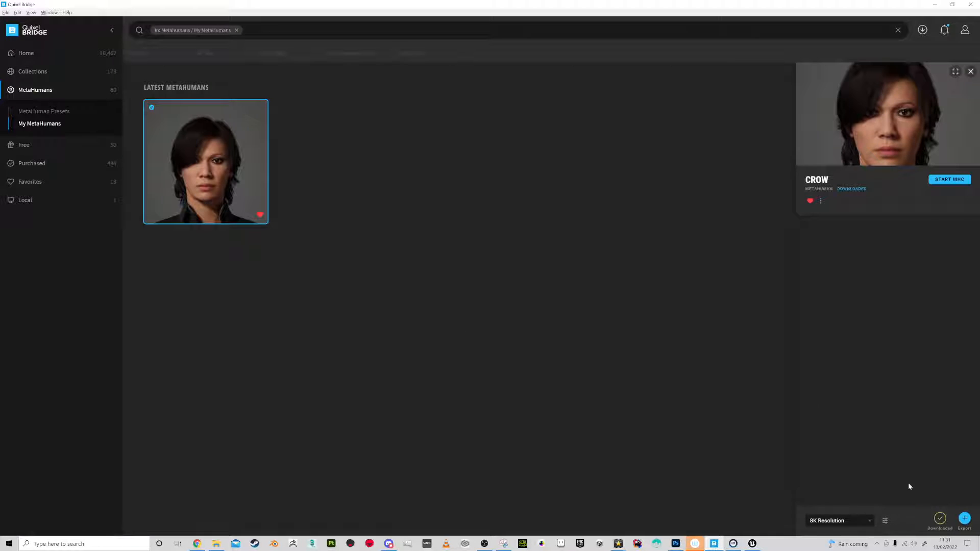
left_click(967, 519)
Step: Read the release notes linked from the Unreal Engine 4 Plugin Update notification, and close the page
left_click(944, 31)
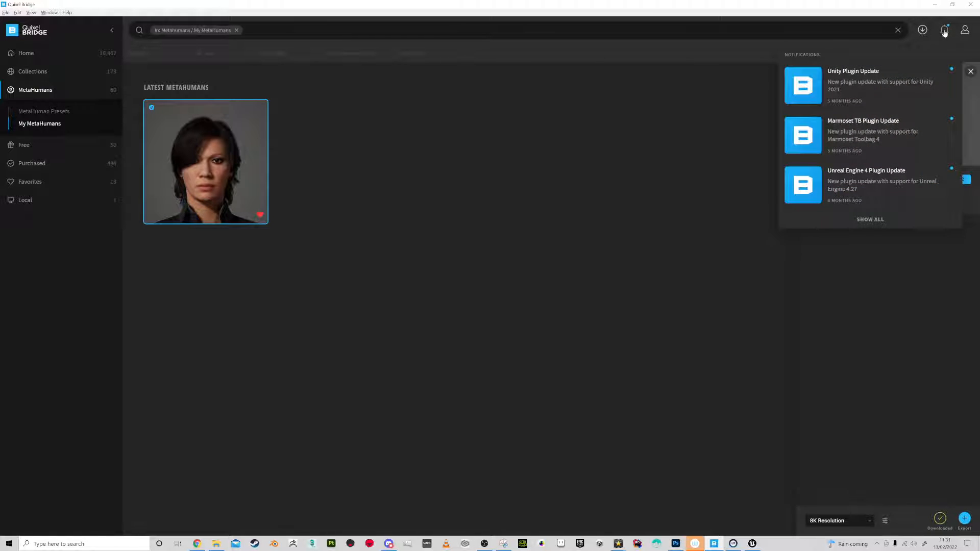
left_click(869, 189)
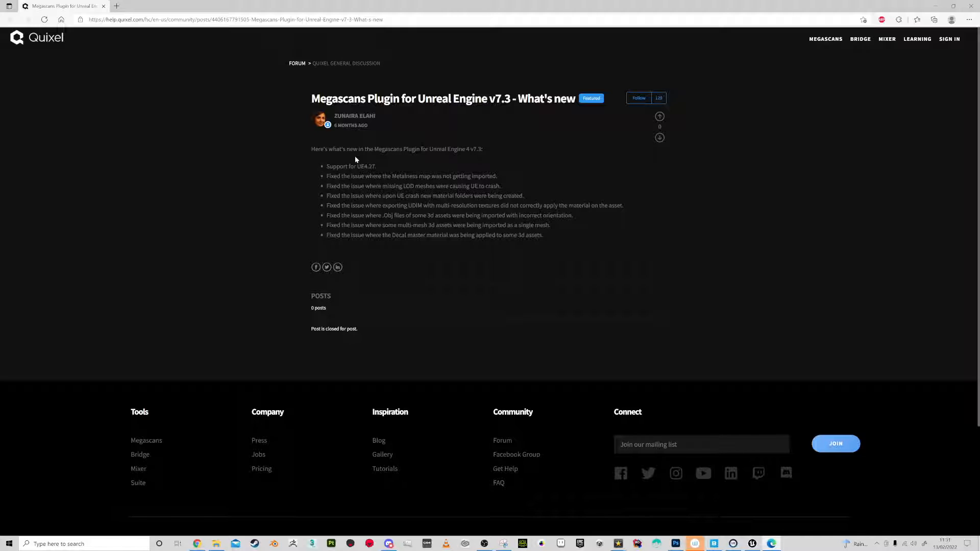
left_click(103, 6)
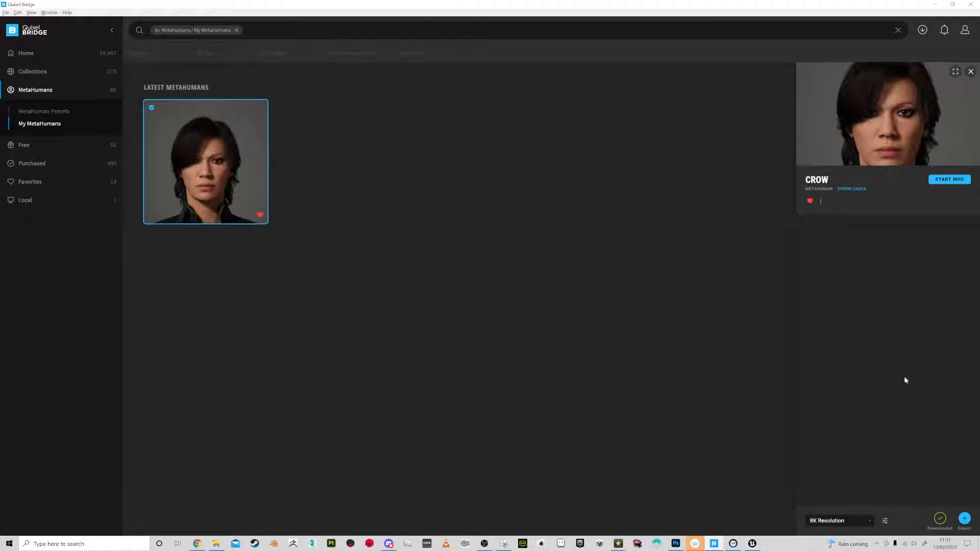
Step: Retry the Crow export and open the file location of the downloaded Crow asset
left_click(964, 518)
left_click(27, 54)
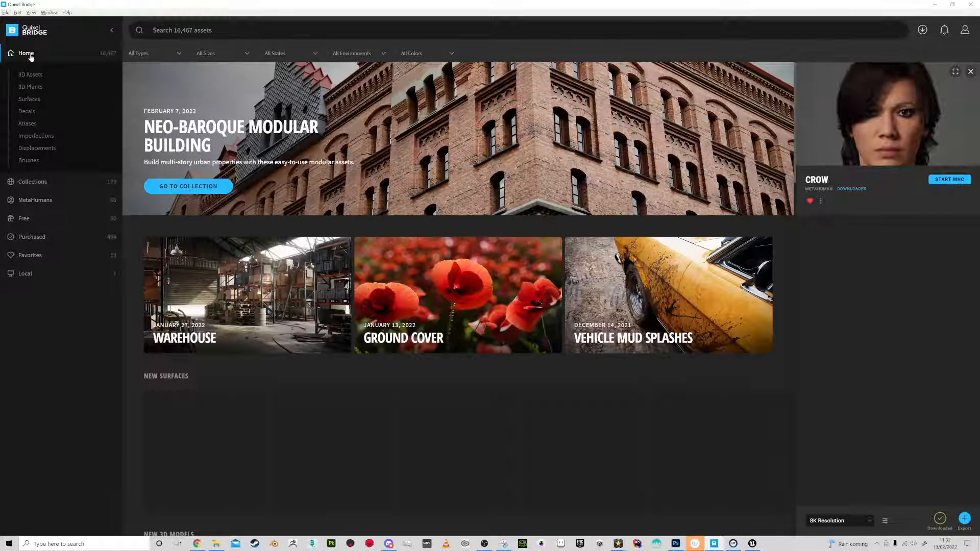
left_click(29, 200)
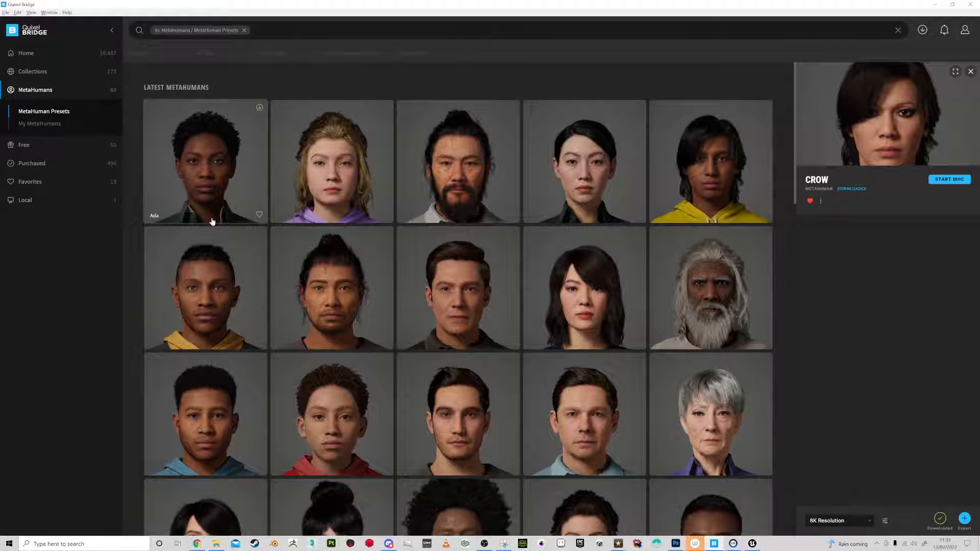
left_click(821, 203)
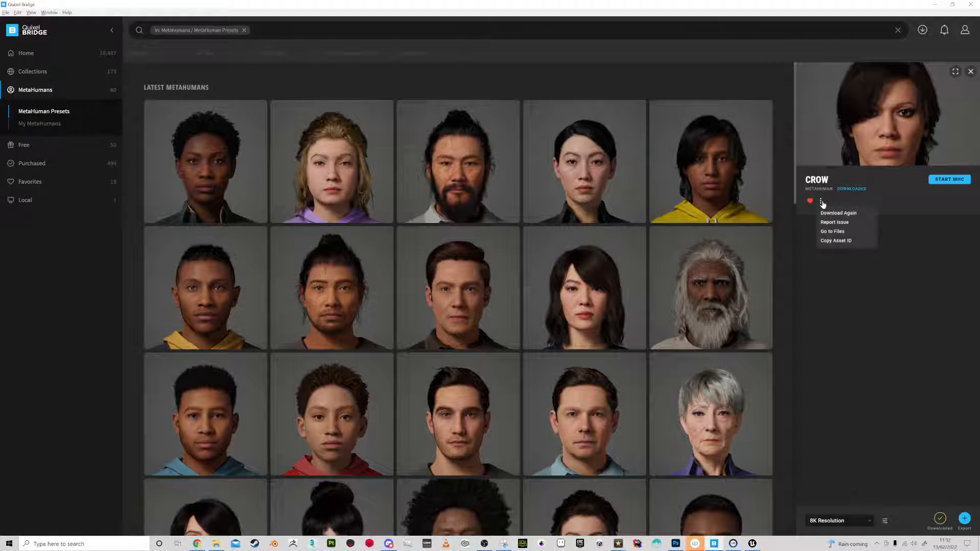
left_click(833, 232)
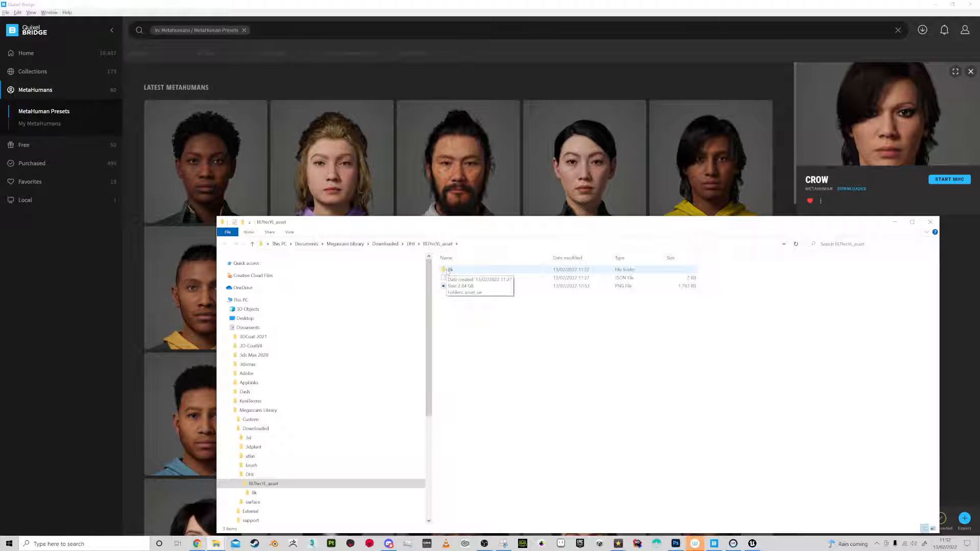
Step: Inspect the DHI folder and return to its parent Downloaded folder in the Megascans Library, selecting that folder's path
left_click(411, 244)
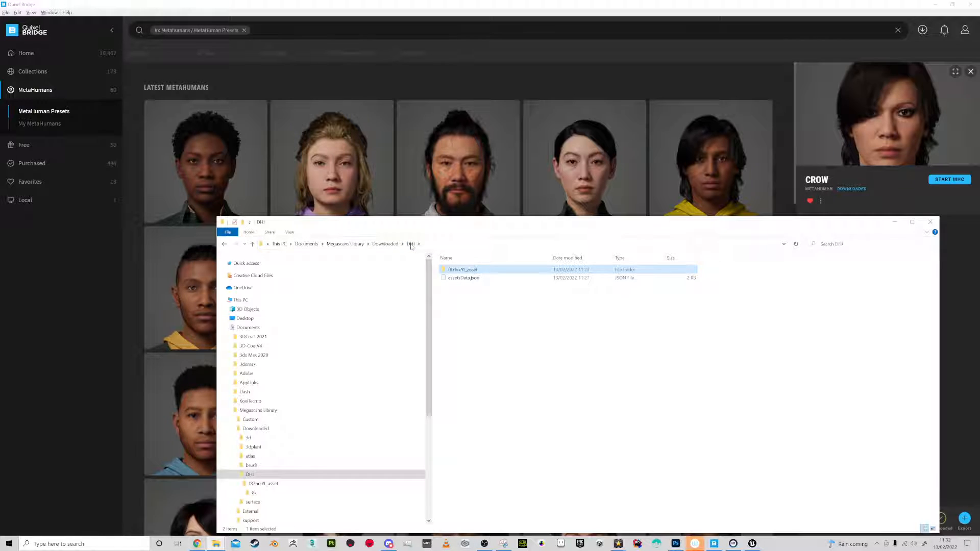
left_click(384, 244)
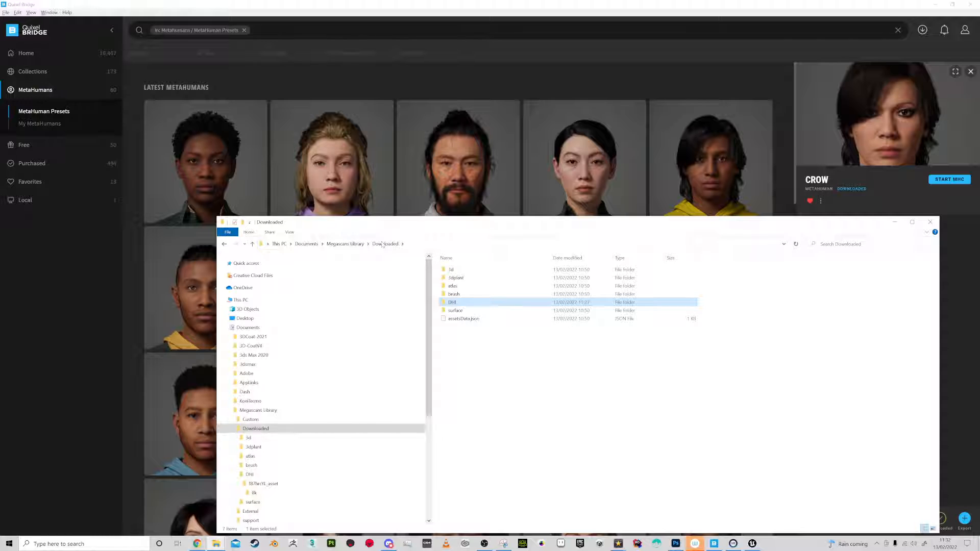
double_click(450, 303)
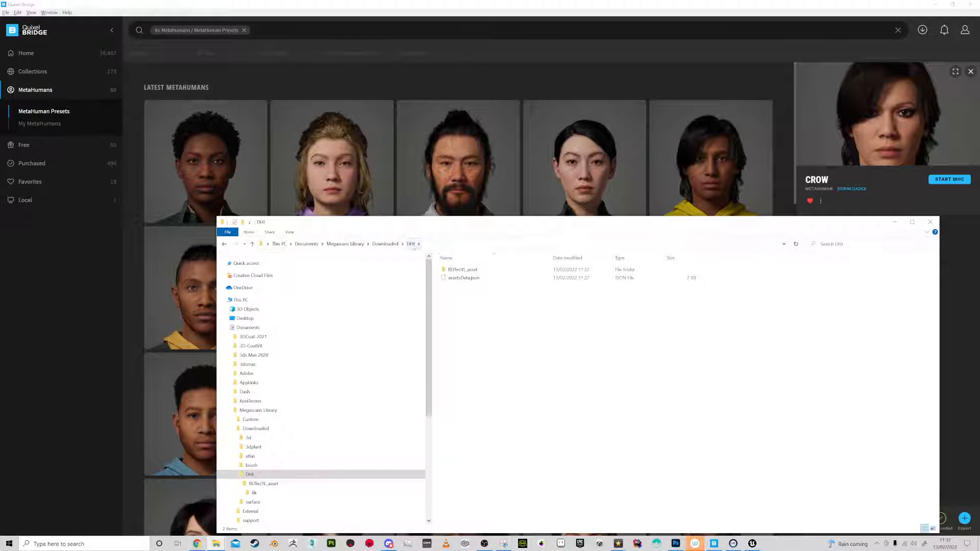
left_click(386, 244)
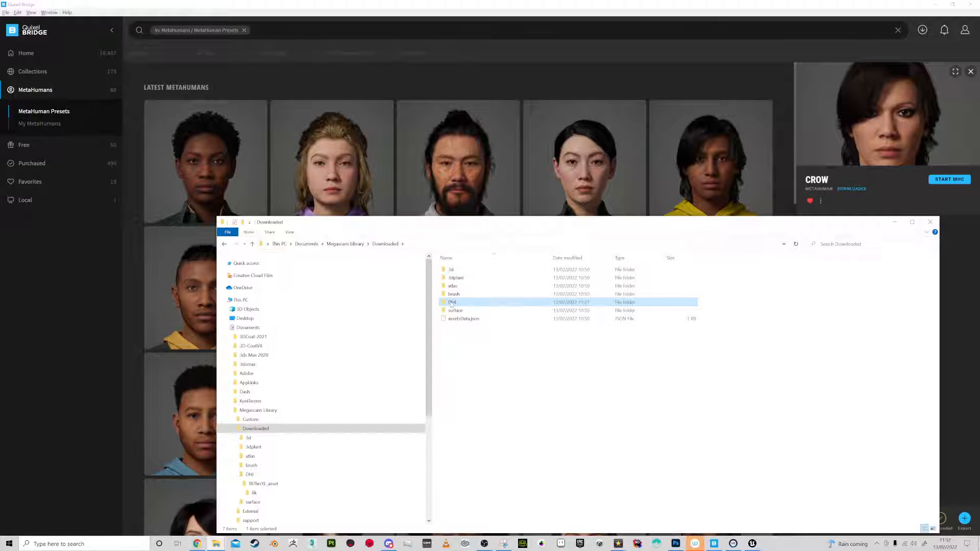
mouse_move(451, 305)
key("alt+d")
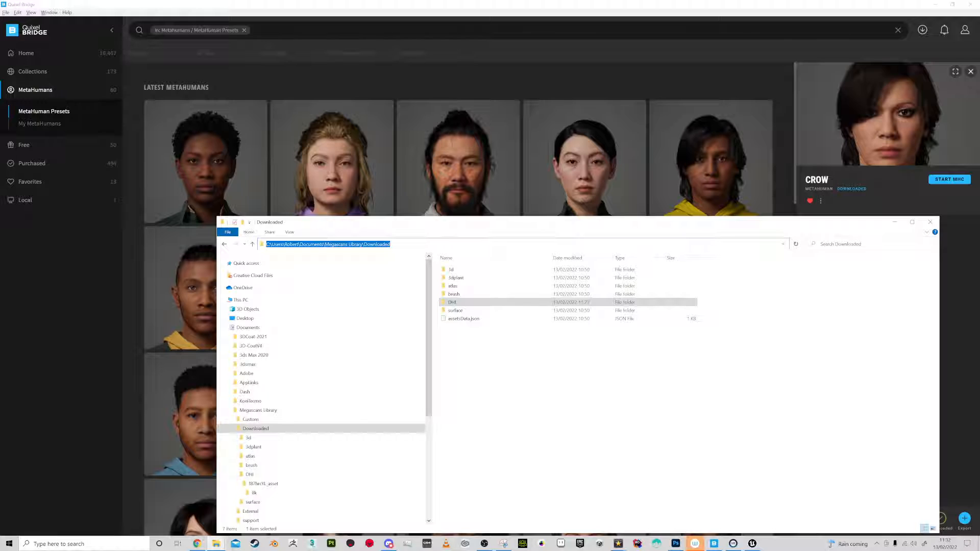
Step: Switch to the Unreal Editor and turn off the Skeletal Mesh and Static Mesh filters in the Content Browser
left_click(753, 544)
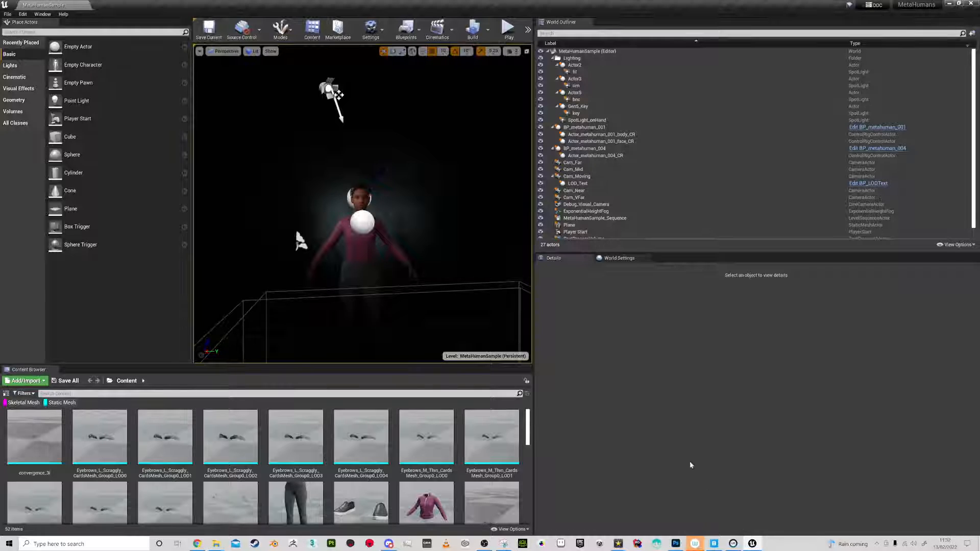
left_click(24, 403)
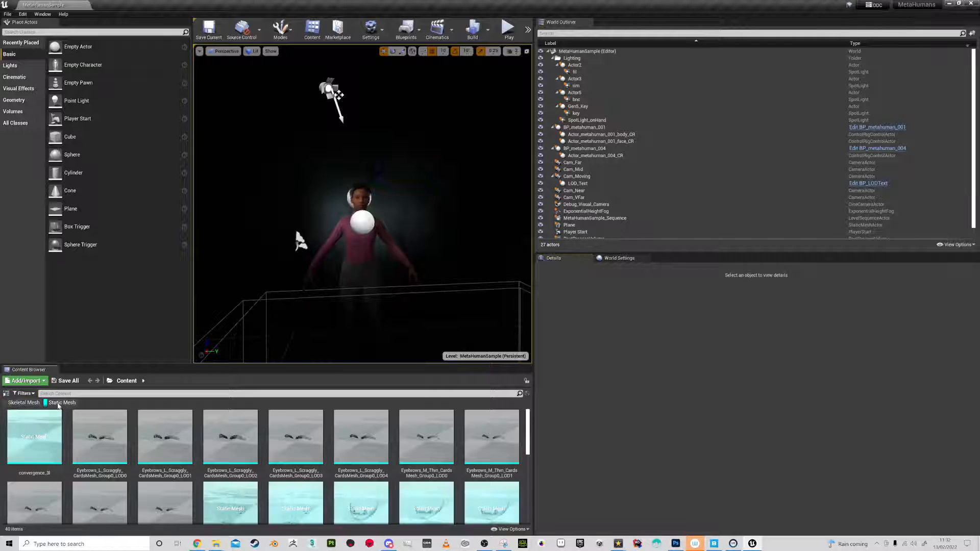
left_click(54, 404)
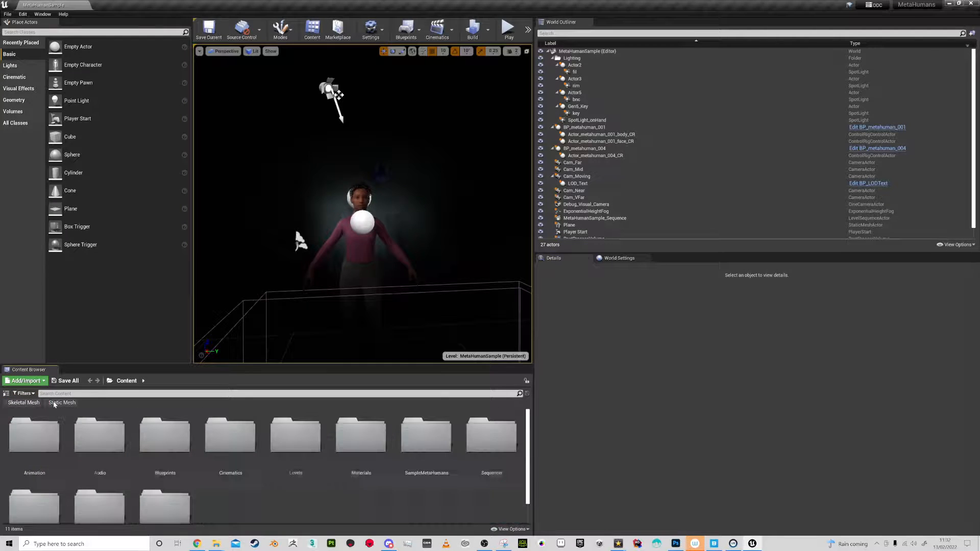
Step: Show the Content Browser's folder tree and enlarge the Content Browser in width and height
left_click(6, 394)
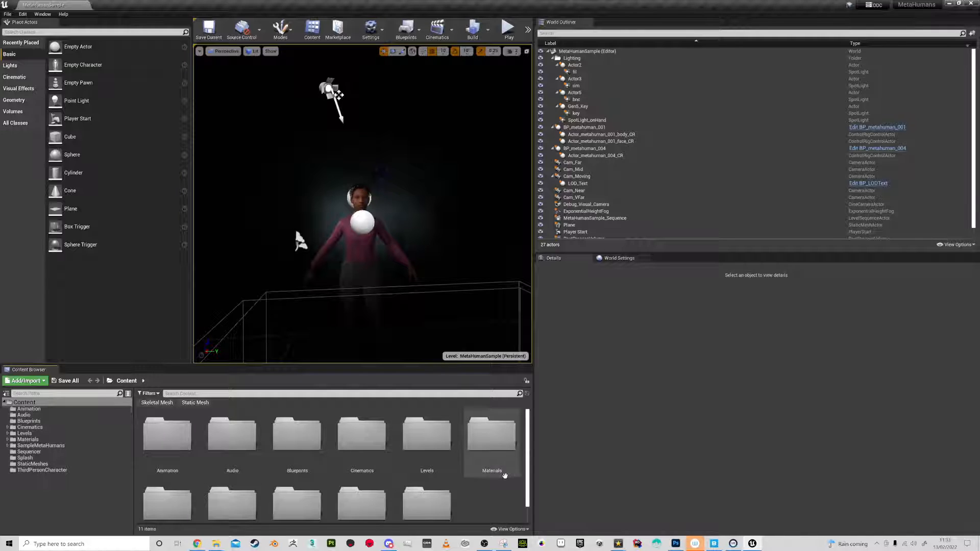
left_click_drag(534, 477, 812, 458)
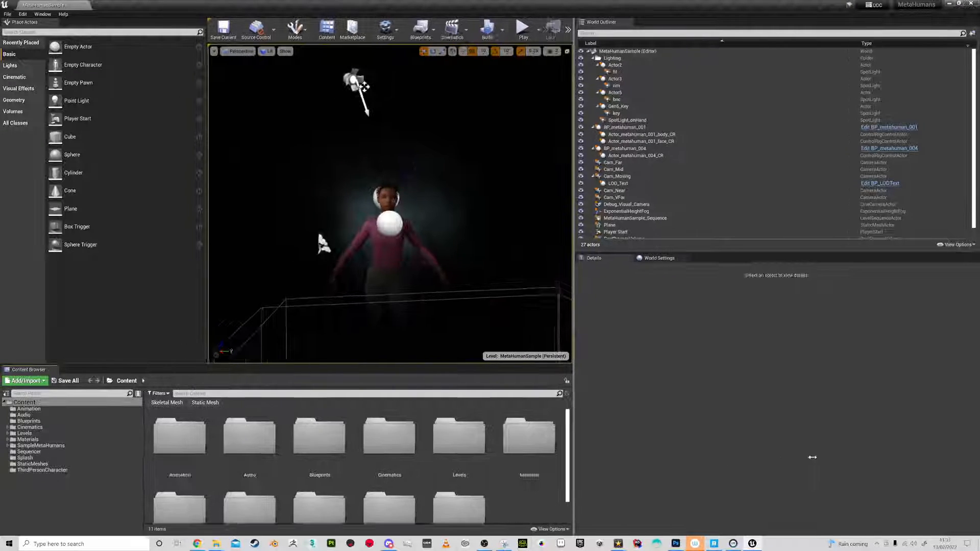
left_click_drag(519, 366, 521, 278)
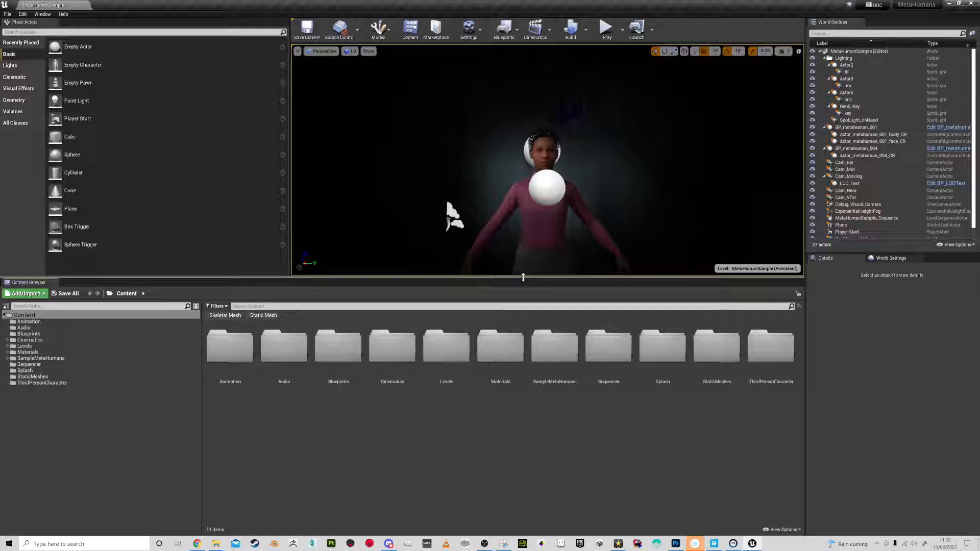
Step: Create a folder named TEMP in the Content root and open it
right_click(230, 402)
left_click(266, 182)
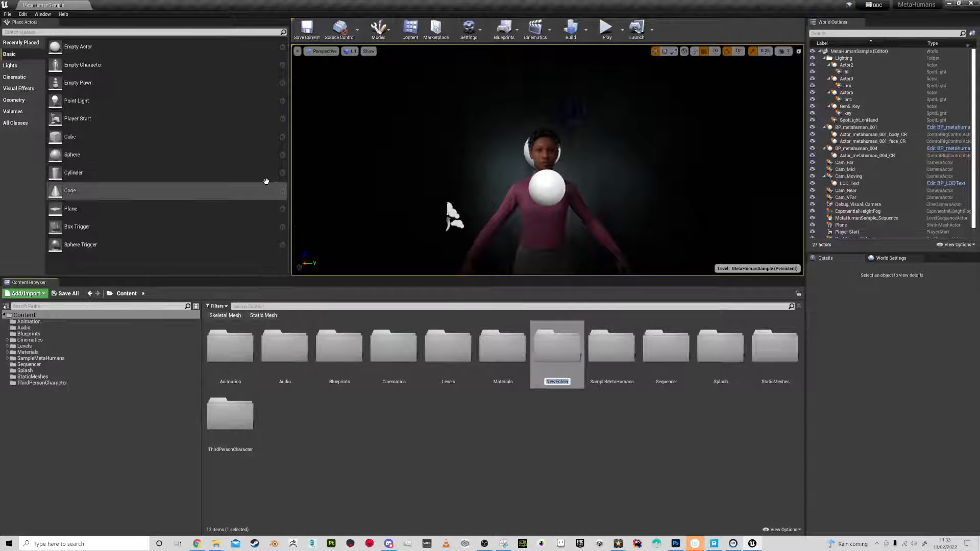
type("TEMP")
key("Return")
key("Return")
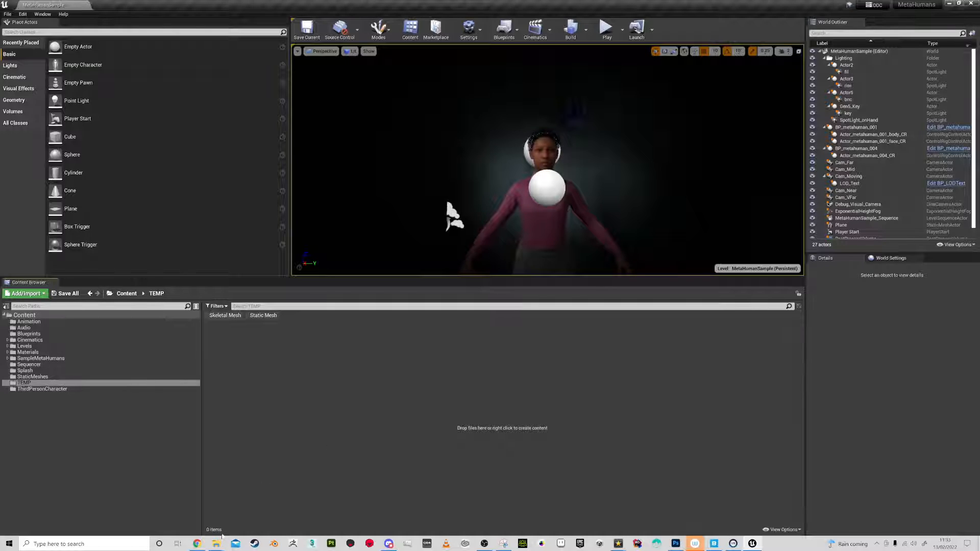
Step: Try to import the DHI folder from the Megascans Library's Downloaded folder into TEMP, and dismiss the DataTable options
mouse_move(216, 542)
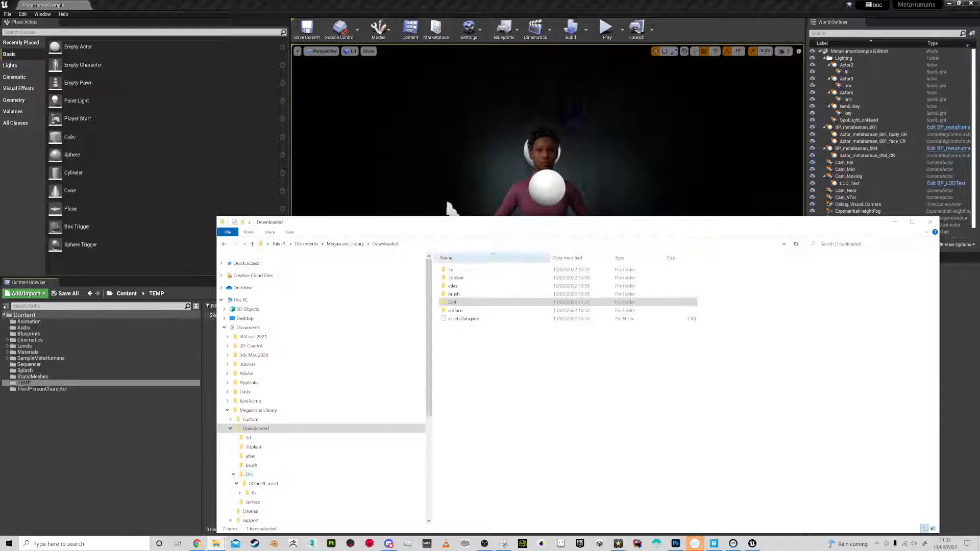
left_click_drag(478, 222, 744, 243)
left_click_drag(722, 327, 405, 397)
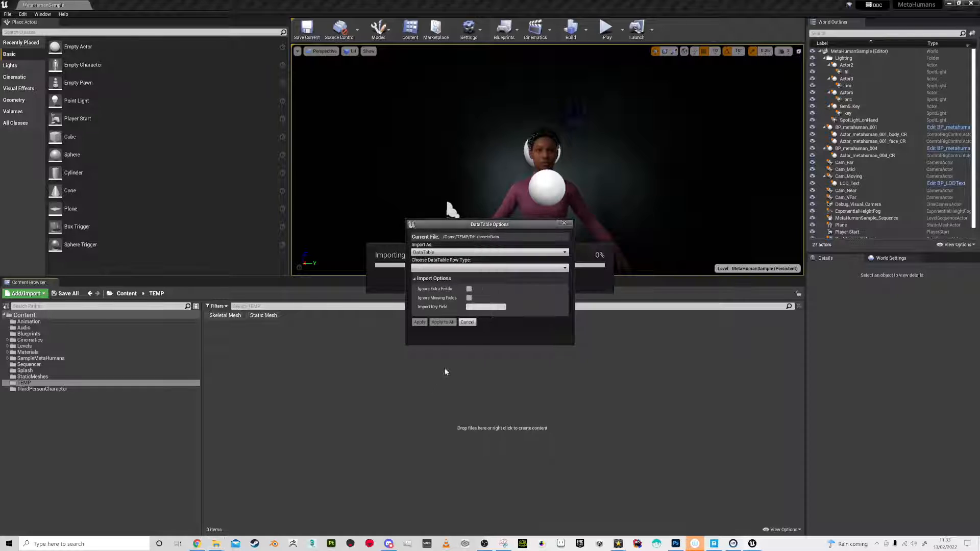
left_click(443, 252)
left_click(449, 259)
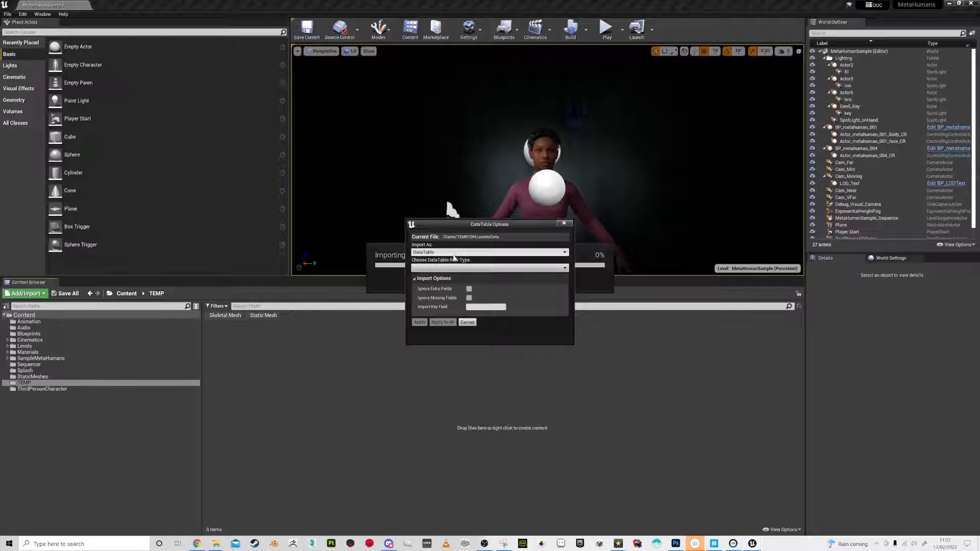
left_click(444, 268)
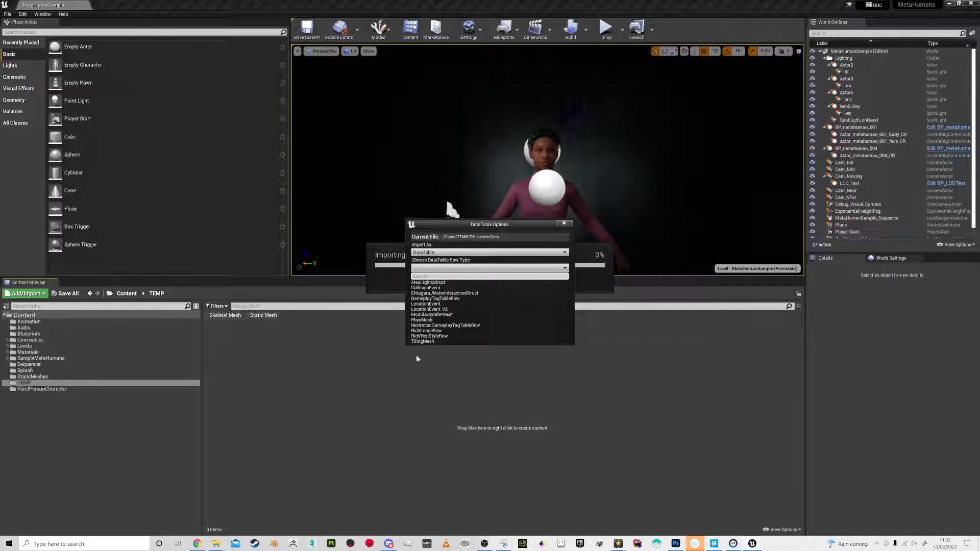
left_click(410, 370)
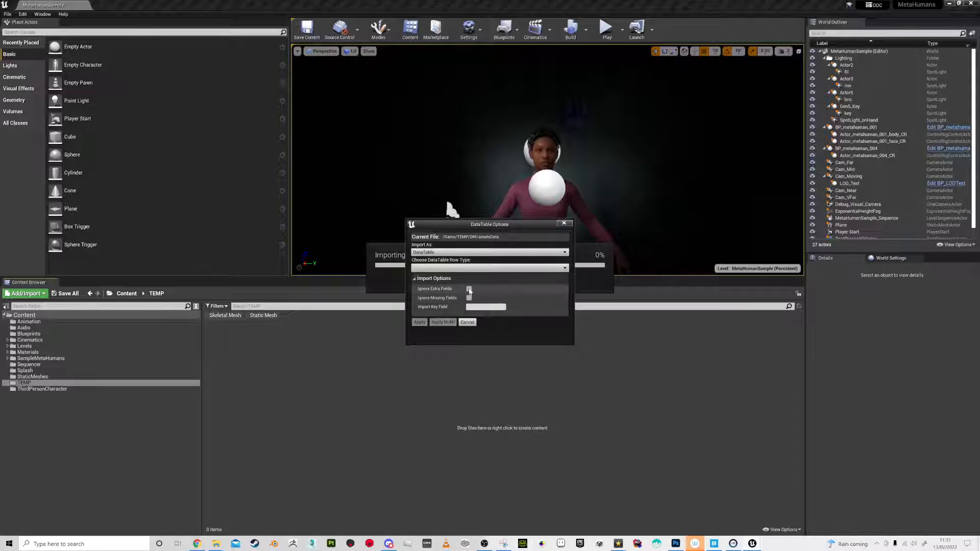
left_click(565, 224)
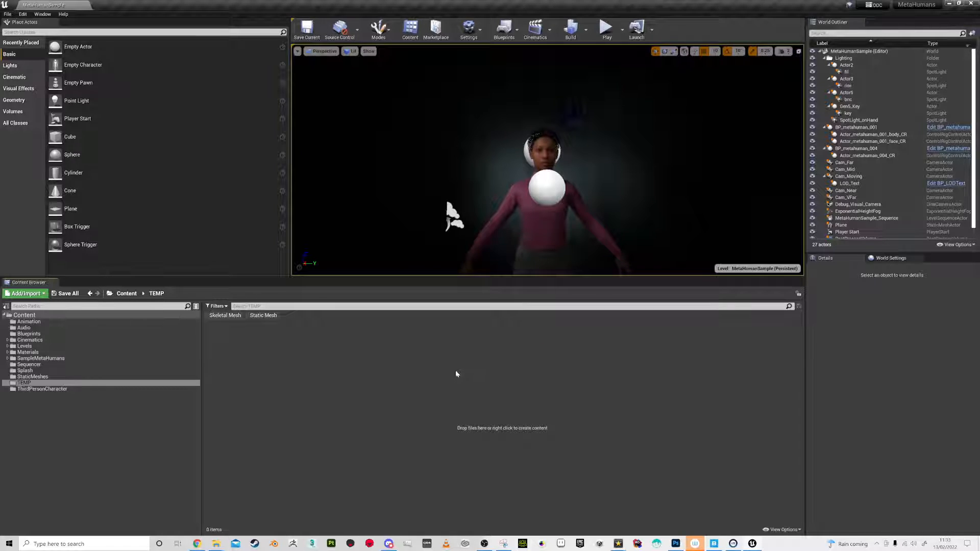
Step: Switch to Quixel Bridge and return to its home page with the Crow MetaHuman still selected
key("alt+Tab")
key("alt+Tab")
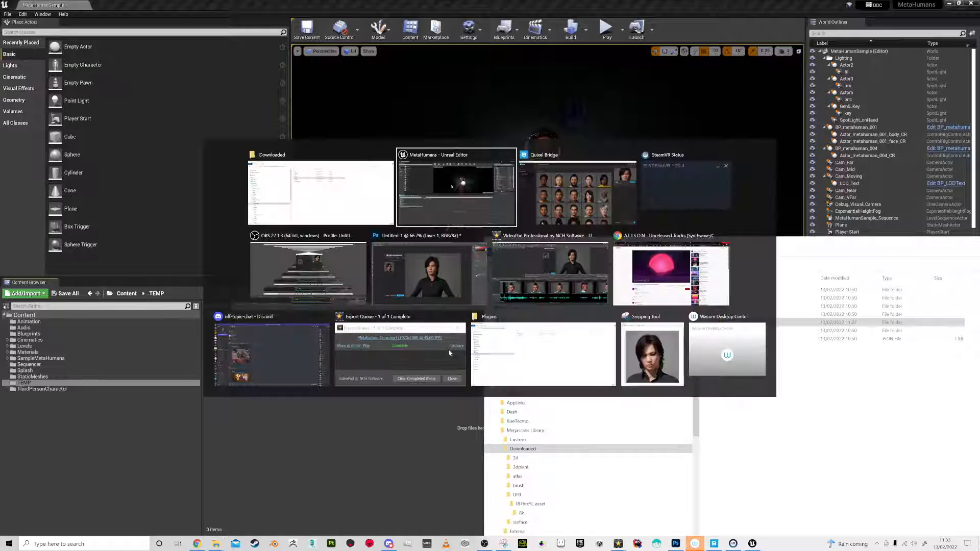
key("alt+Tab")
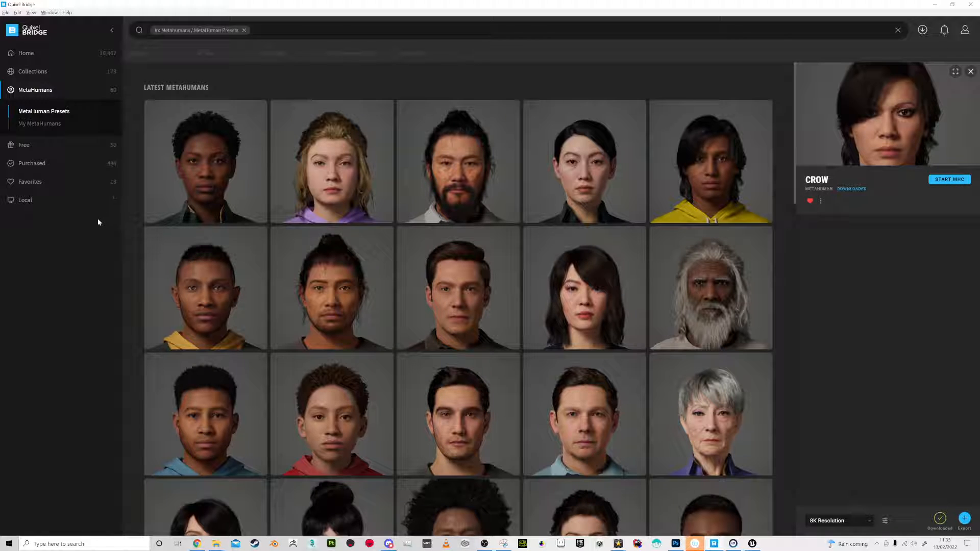
left_click(30, 32)
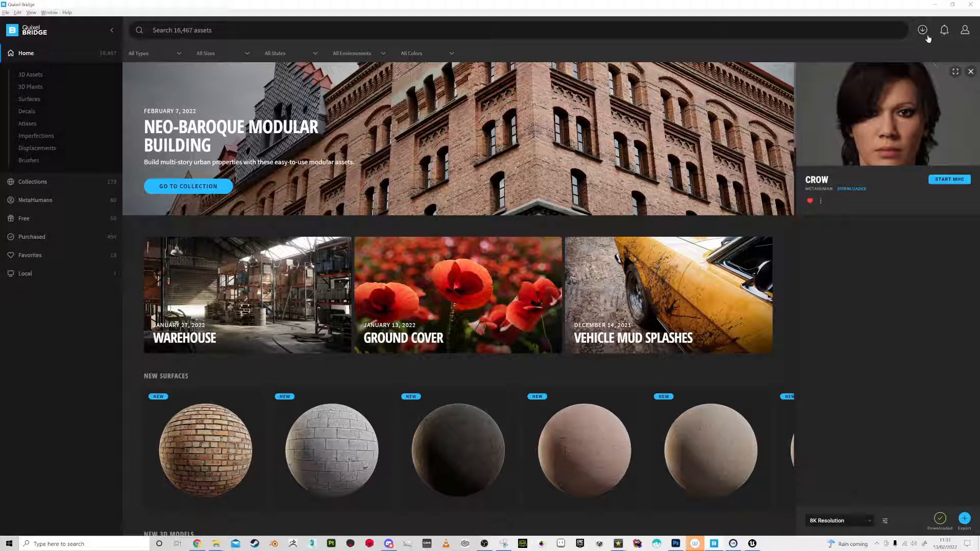
Step: Check the download texture settings for Crow and bring up its export settings to review the Unreal Engine 4.27 target
left_click(885, 522)
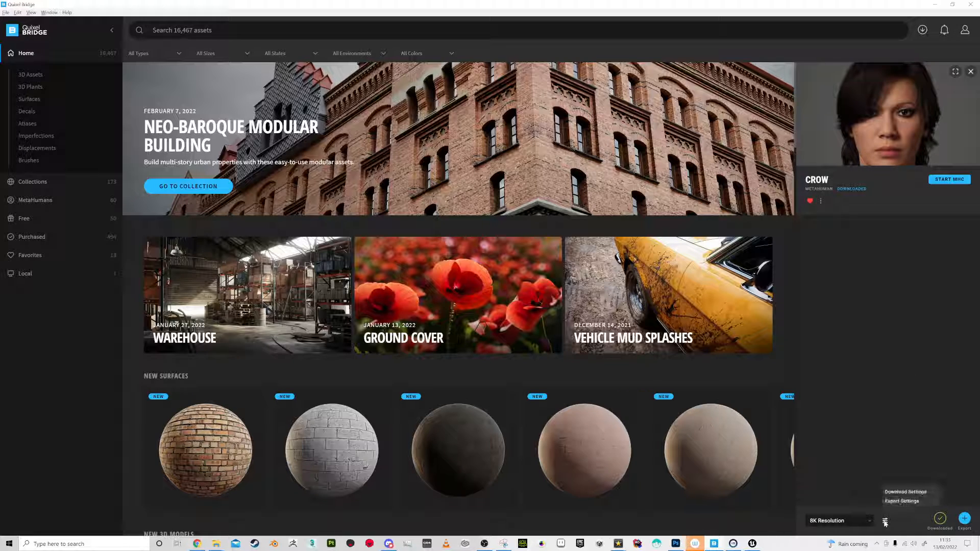
left_click(906, 492)
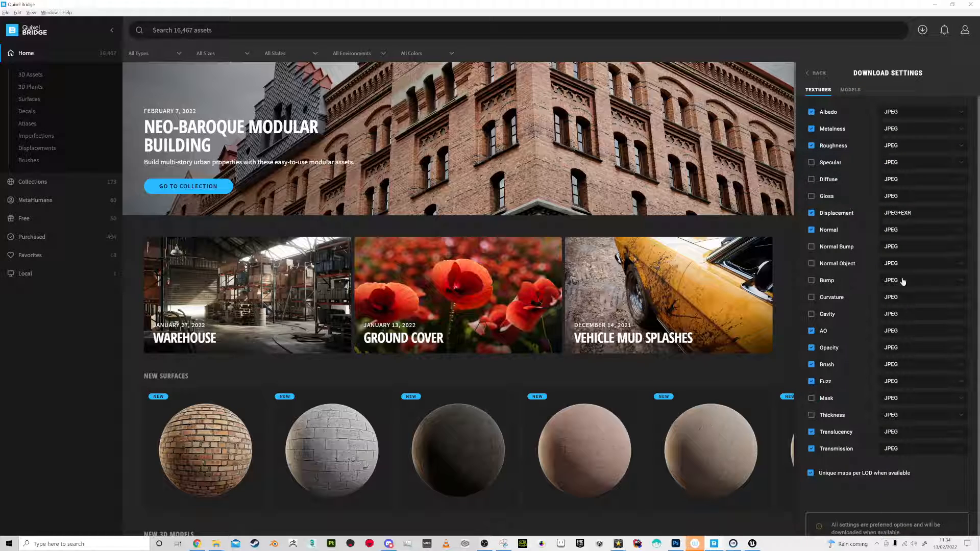
left_click(817, 73)
left_click(885, 521)
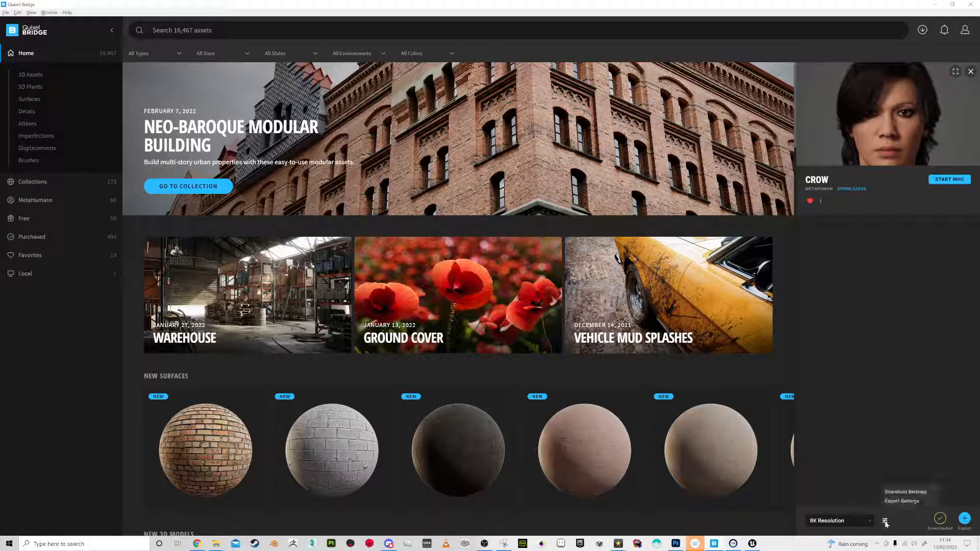
left_click(899, 504)
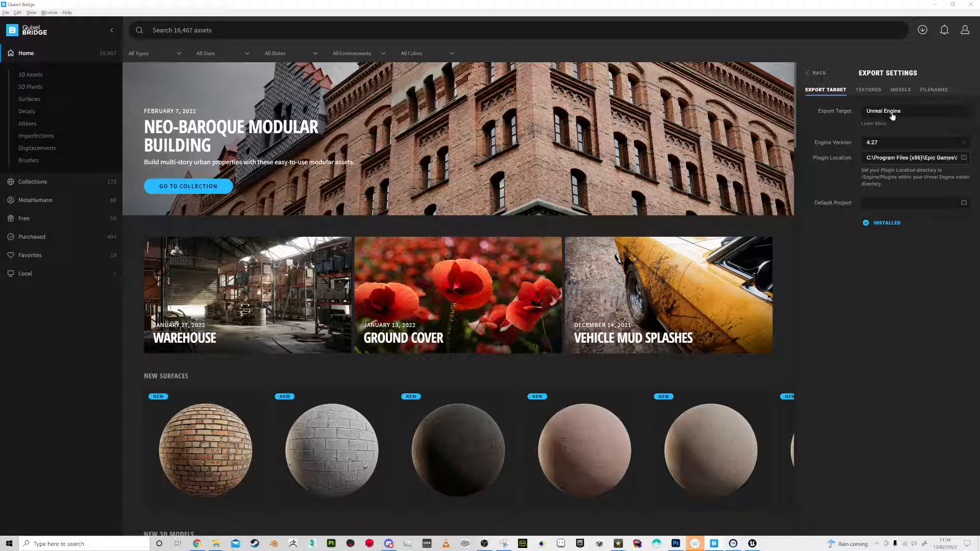
Step: Switch to the Unreal Editor, inspect the installed and built-in plugins, and close the plugin browser
key("alt+Tab")
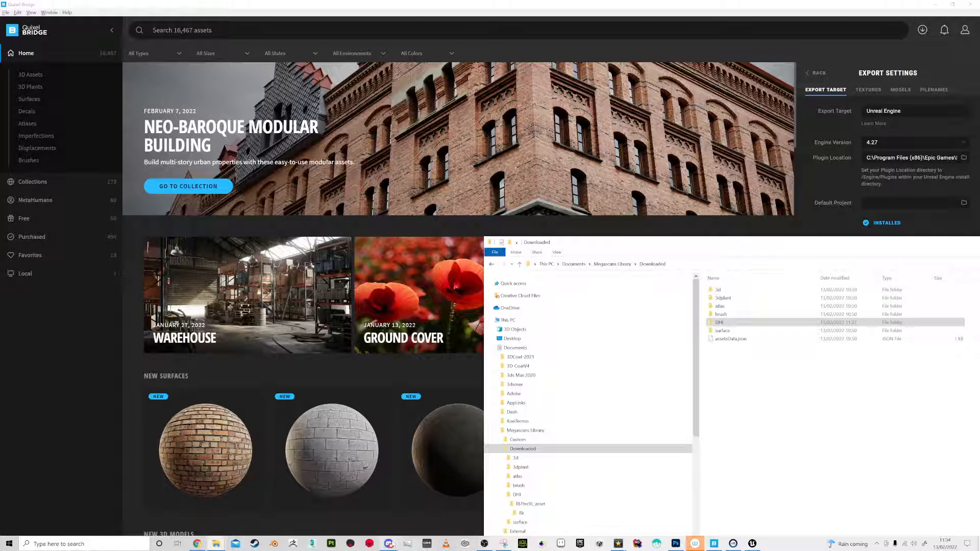
mouse_move(695, 543)
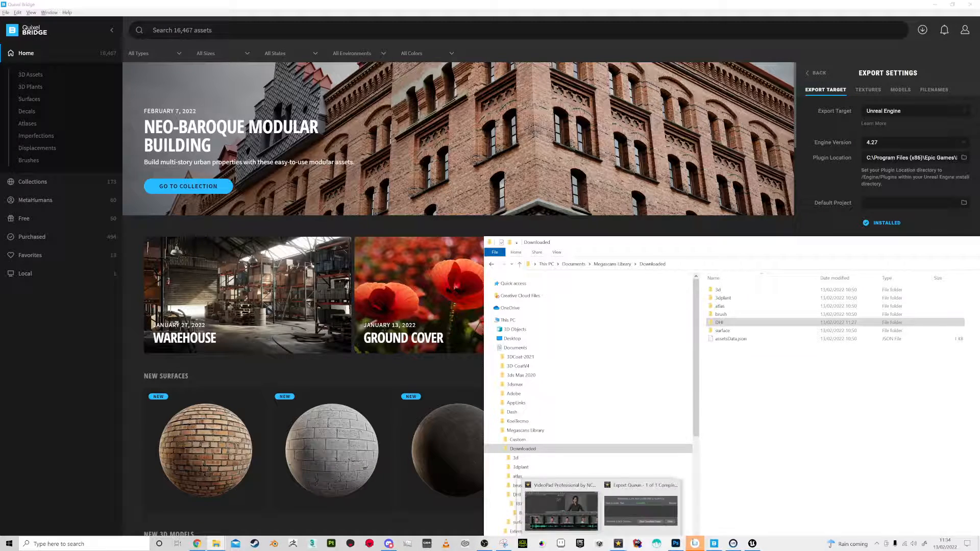
left_click(753, 544)
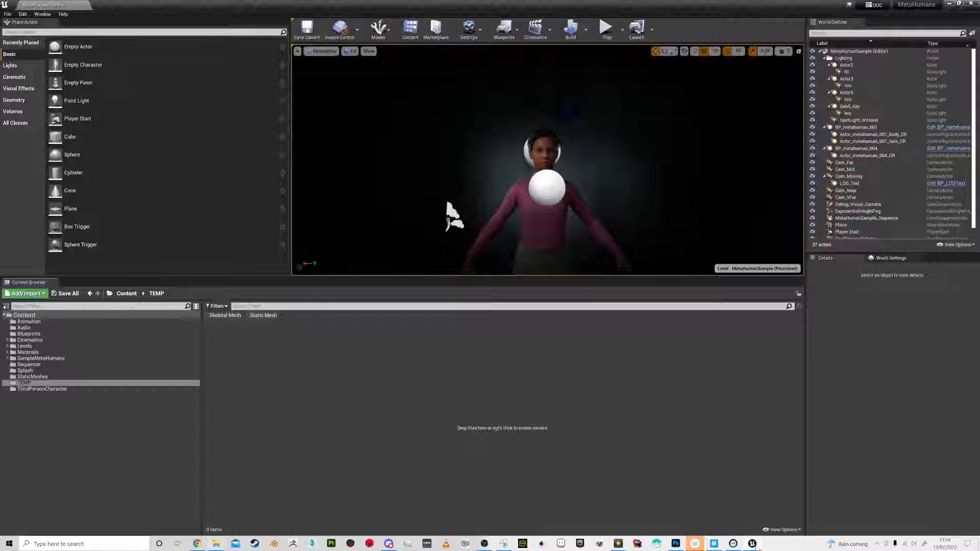
left_click(482, 30)
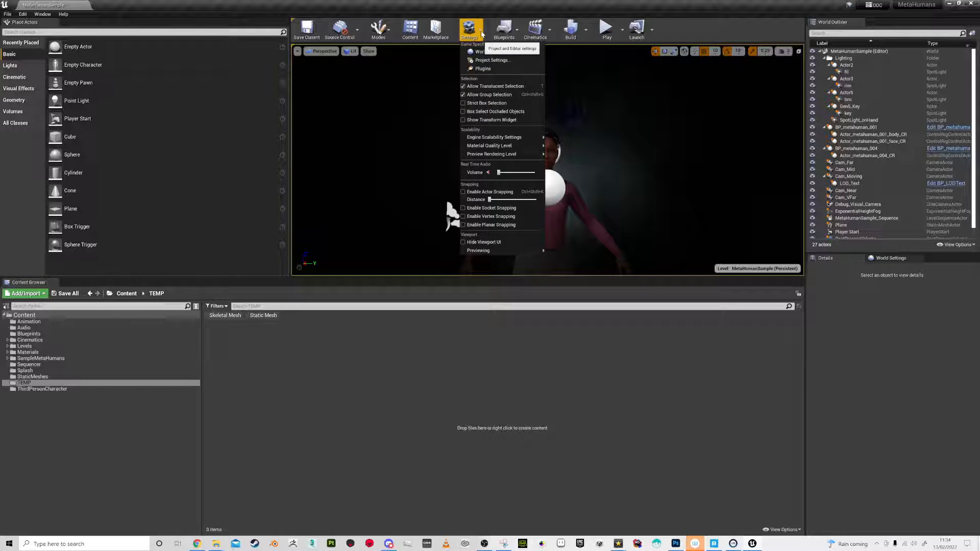
left_click(483, 69)
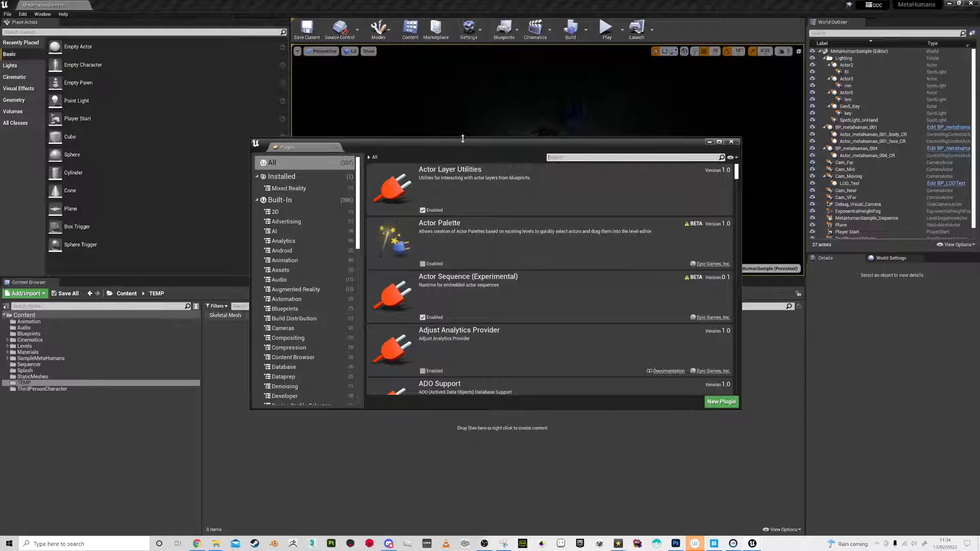
left_click_drag(360, 185, 383, 185)
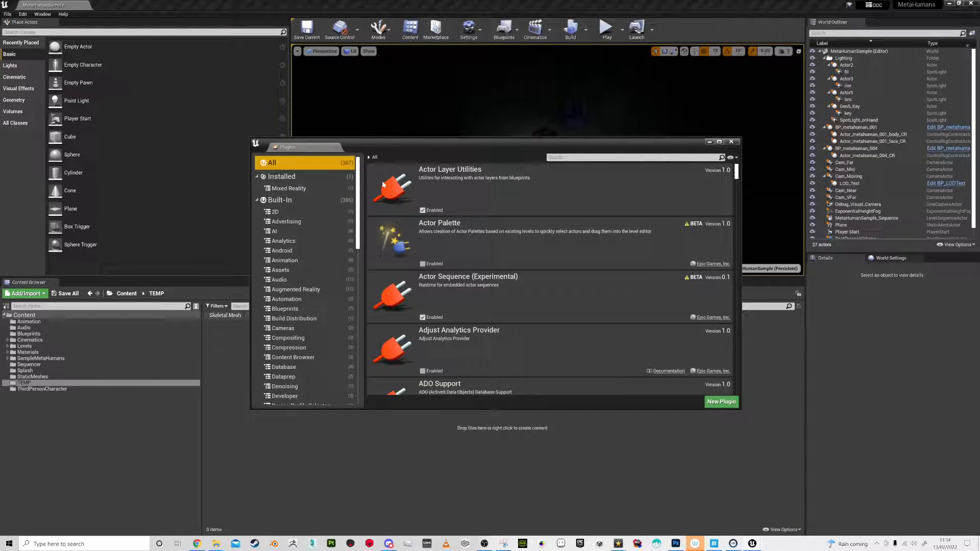
left_click(732, 143)
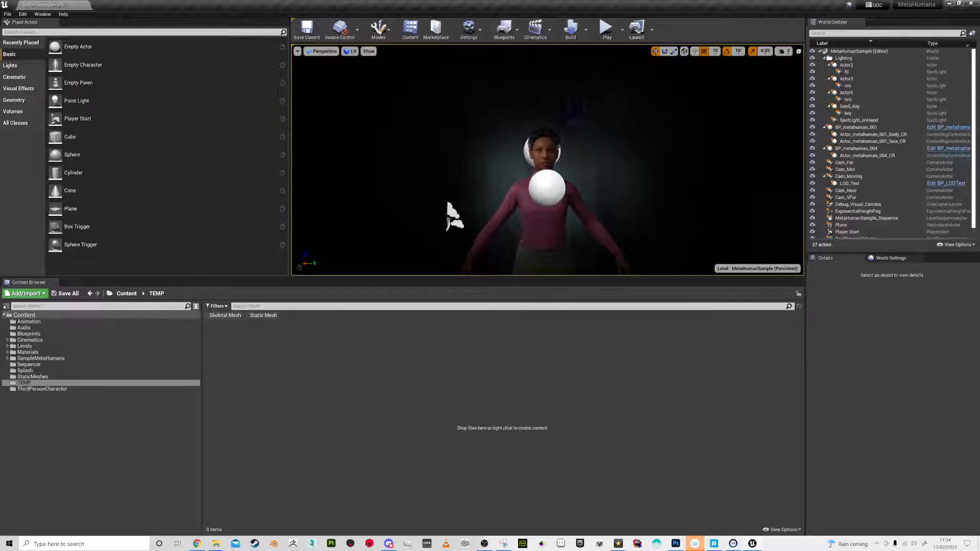
Step: Examine the Content Browser's sources panel and the TEMP and Content folder options for a way to import content
left_click(6, 306)
left_click(7, 306)
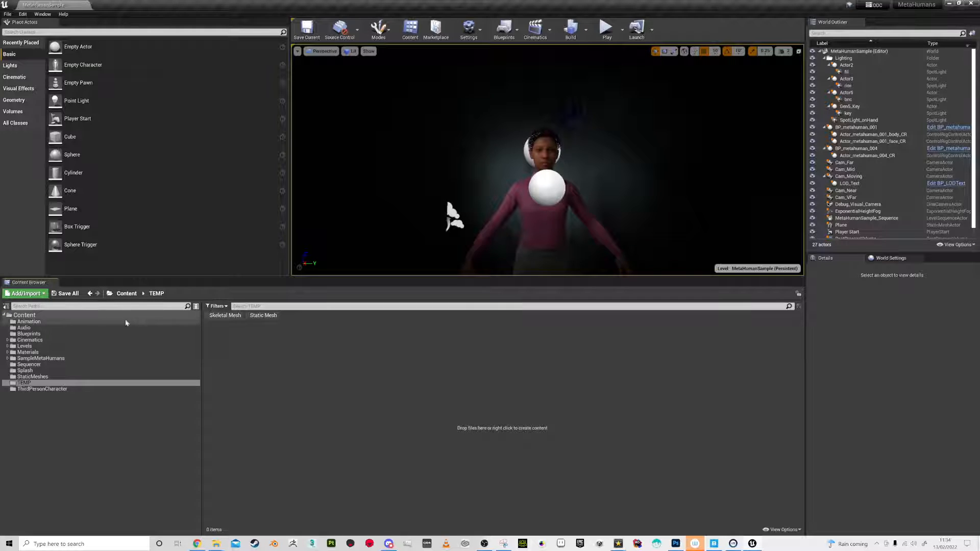
left_click(196, 306)
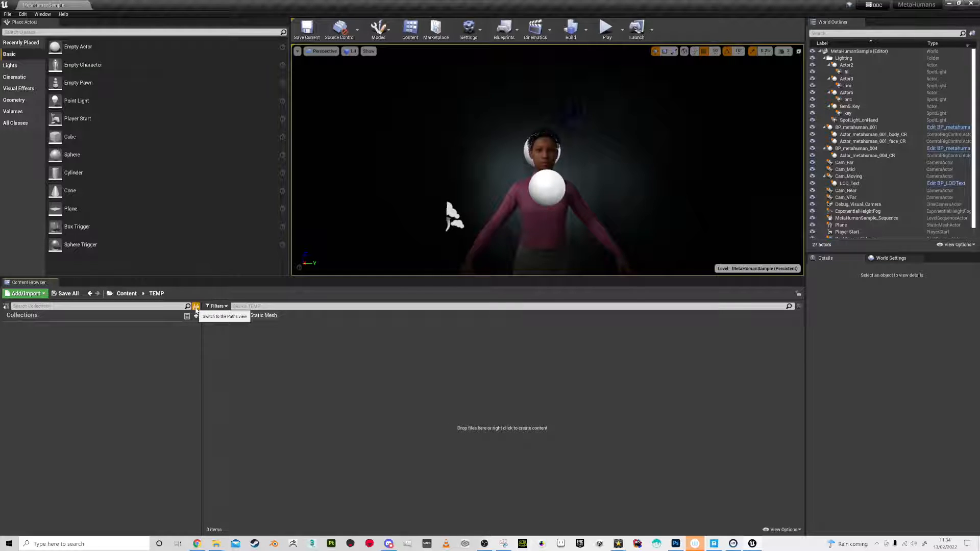
left_click(196, 308)
right_click(81, 421)
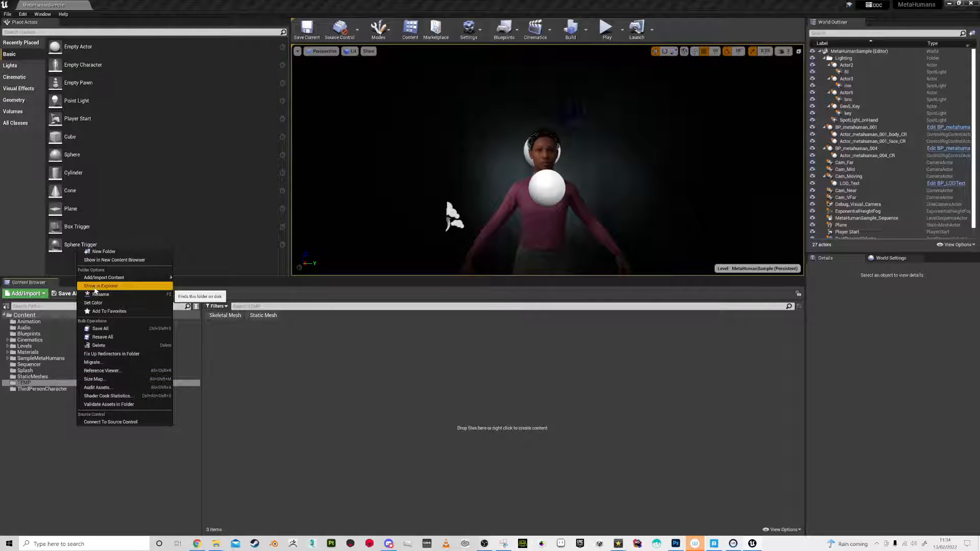
mouse_move(106, 278)
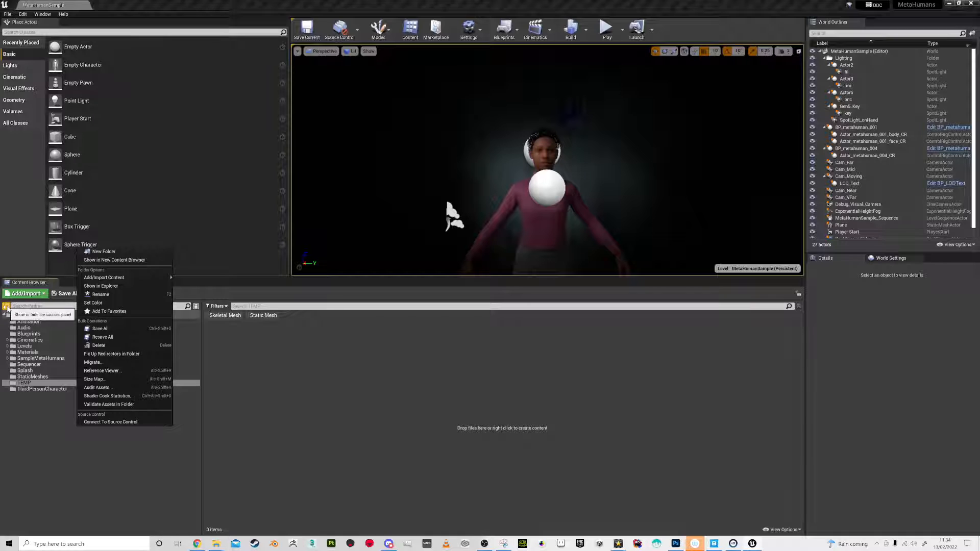
left_click(30, 415)
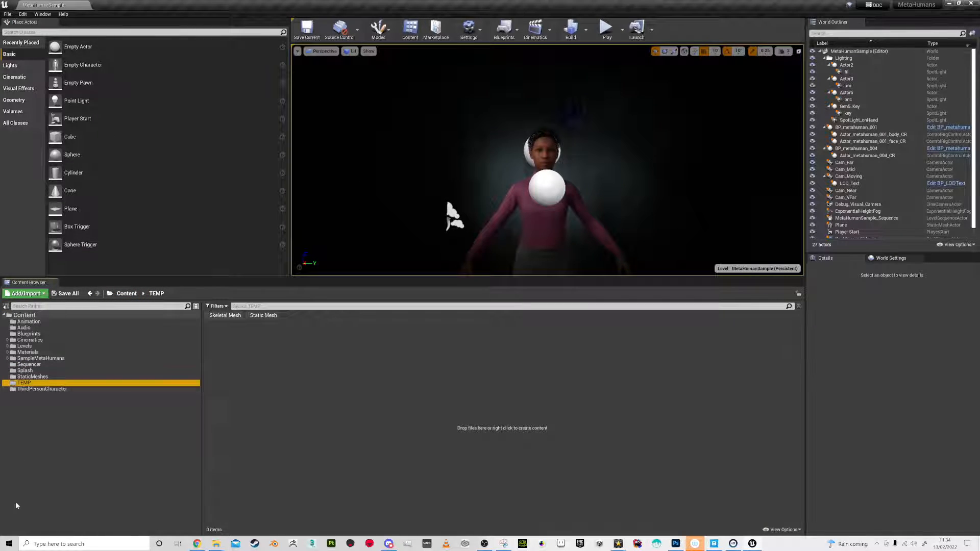
right_click(20, 316)
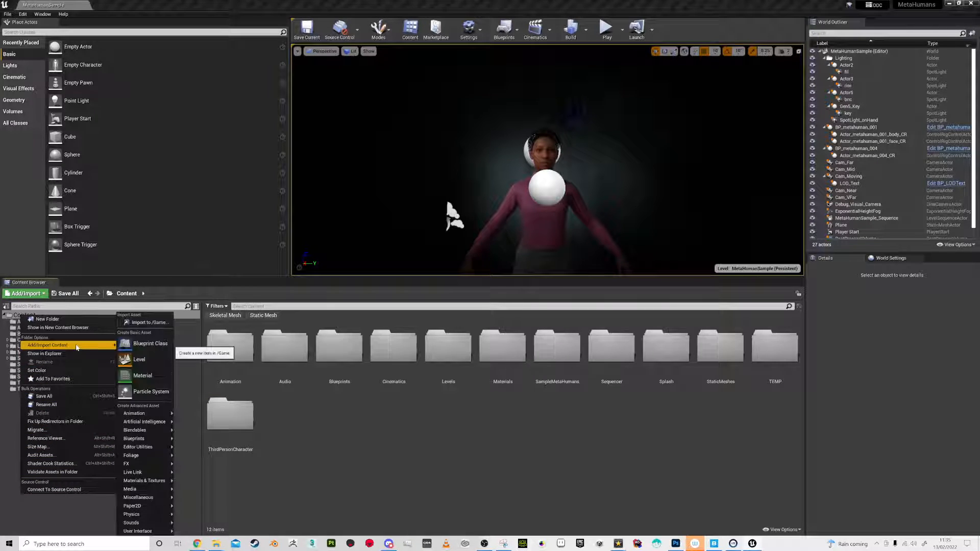
mouse_move(77, 347)
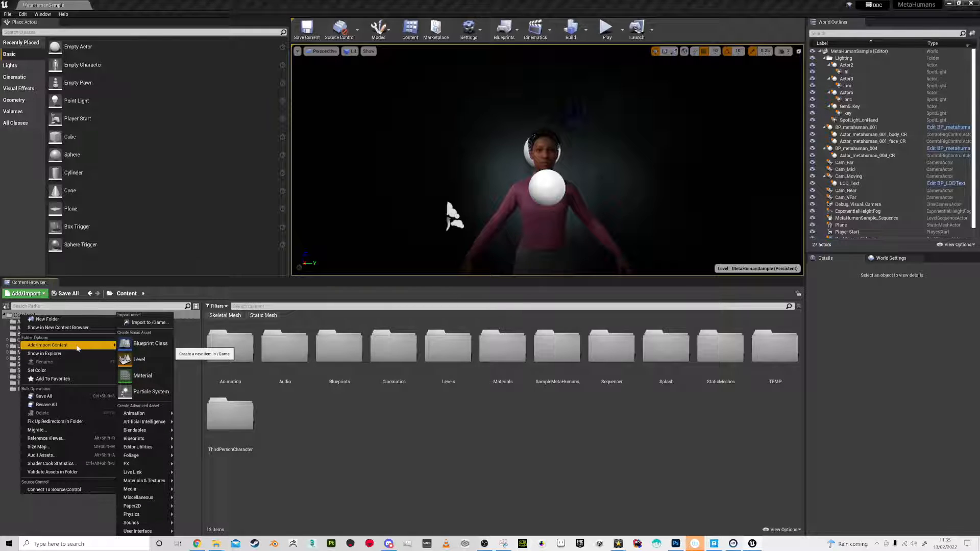
left_click(62, 502)
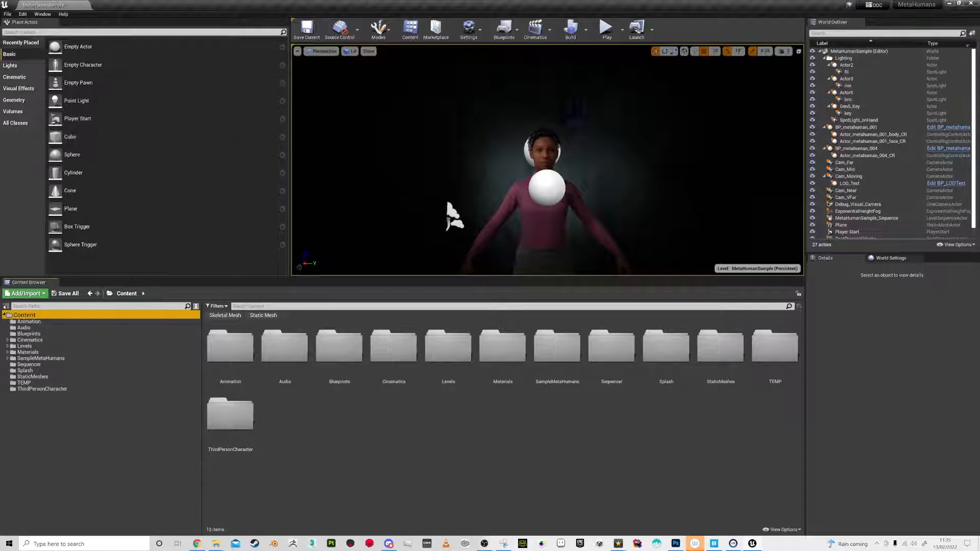
Step: Look through the project file and edit commands and open the Editor Preferences
left_click(8, 14)
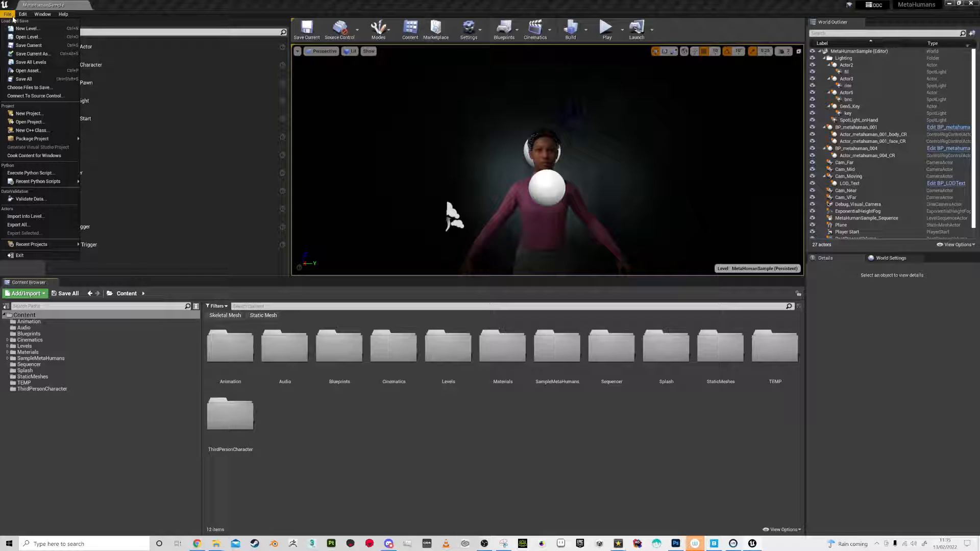
mouse_move(27, 19)
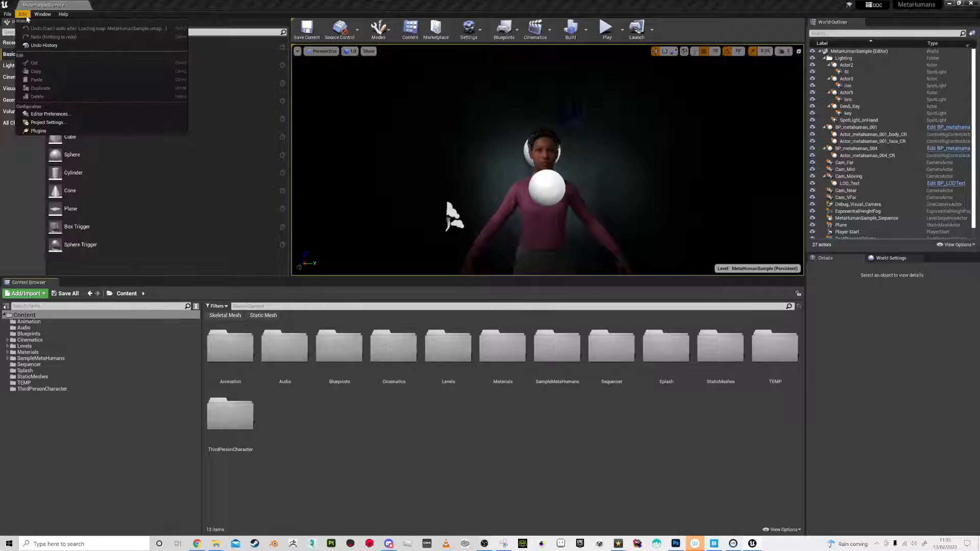
left_click(58, 115)
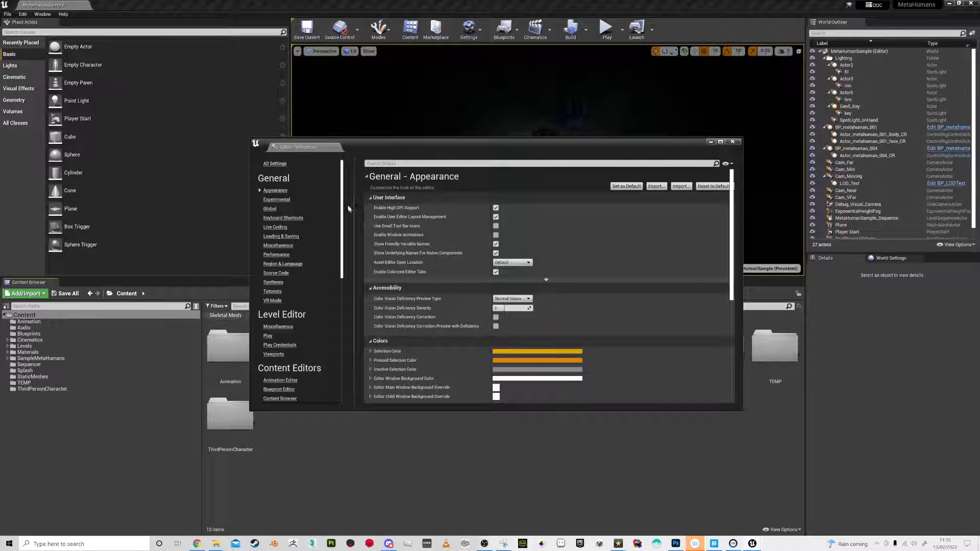
left_click_drag(344, 229, 346, 189)
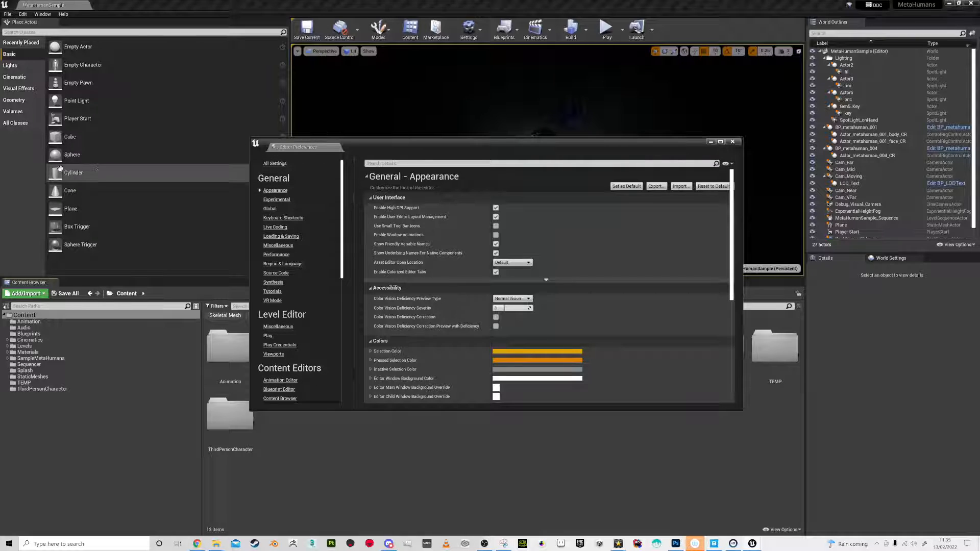
Step: Copy the Unreal Engine 4.27 target path from the properties of its shortcut and close the properties
mouse_move(216, 545)
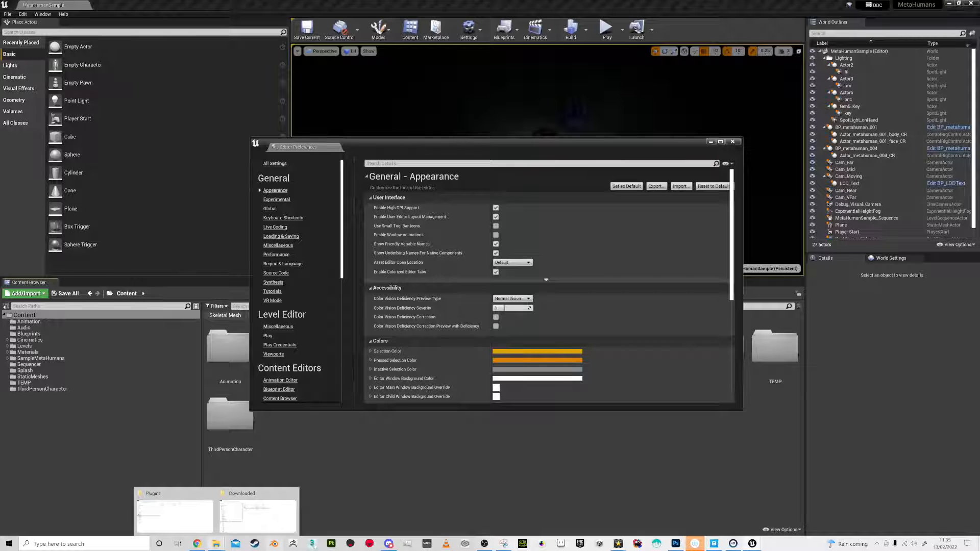
right_click(753, 544)
right_click(740, 503)
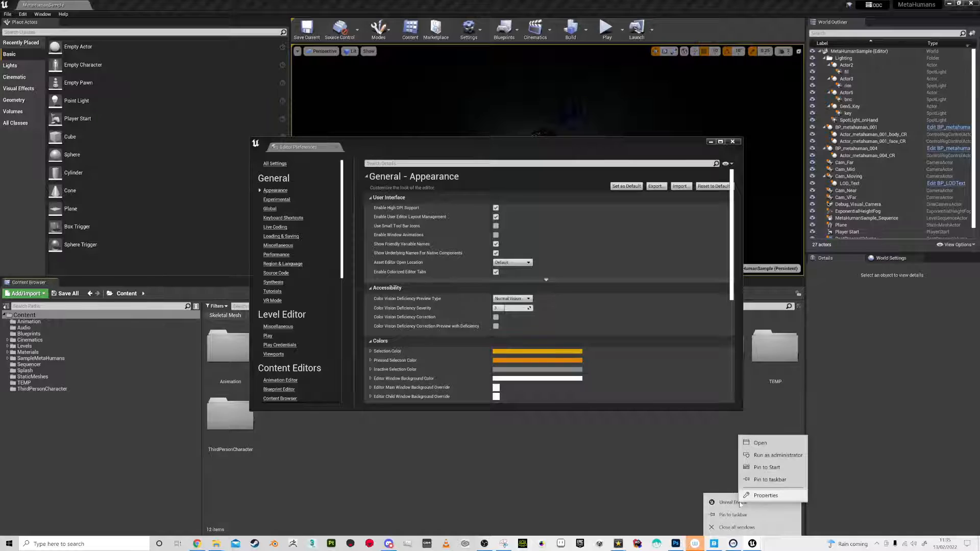
left_click(764, 496)
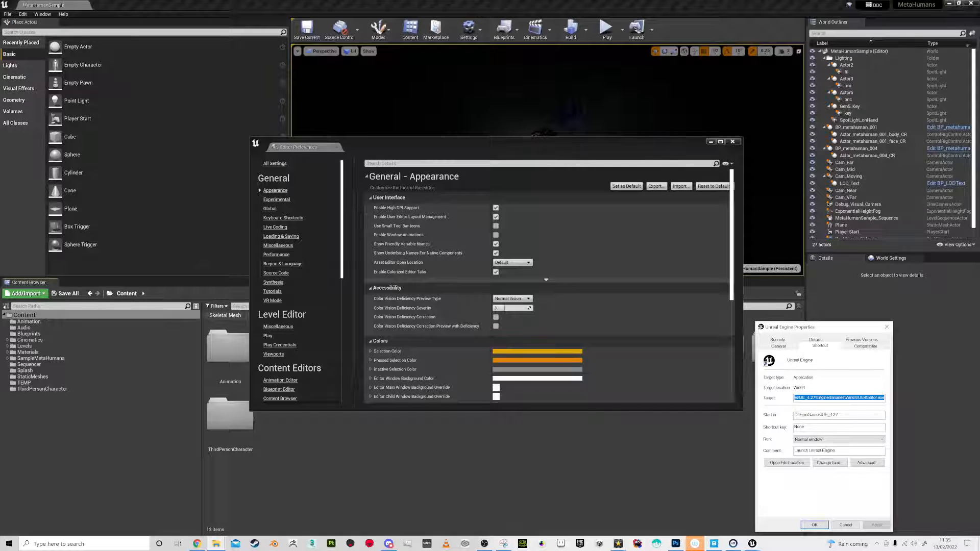
left_click_drag(820, 398, 889, 398)
key("ctrl+c")
left_click(891, 329)
Step: Switch to the File Explorer window showing the Epic Games Launcher's Plugins folder and make its folder path editable
mouse_move(216, 544)
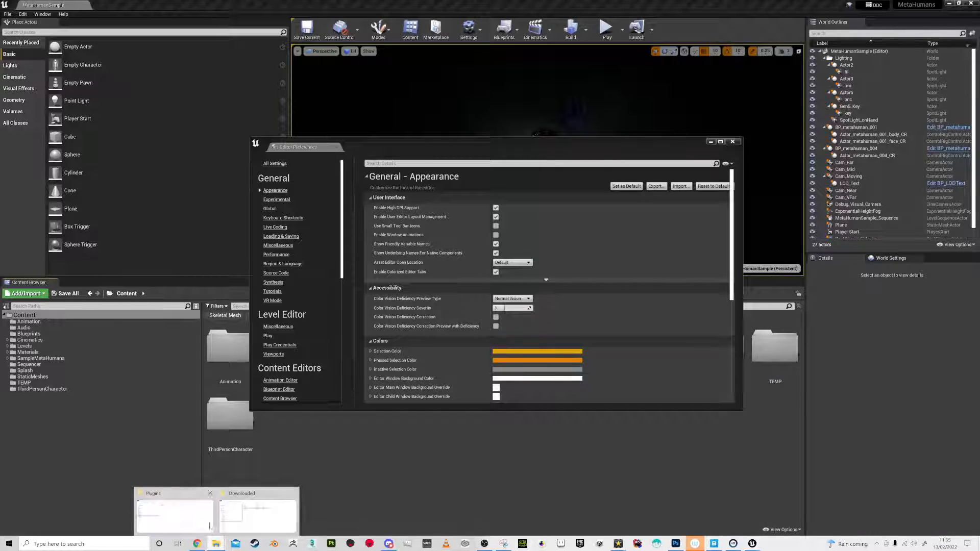
left_click(209, 526)
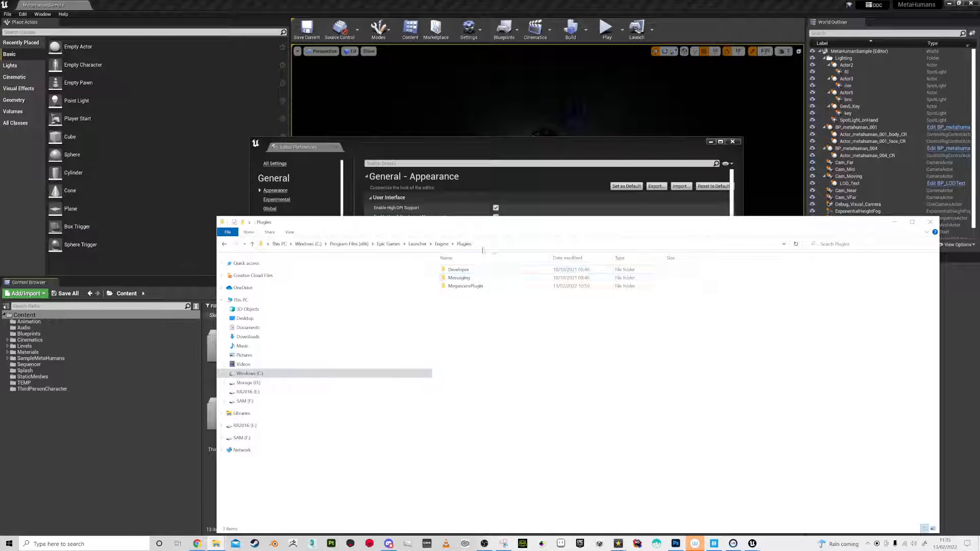
left_click(482, 245)
Step: Try D:\EpicGames\UE_4.27\Engine\Binaries\Win64\UE4Editor.exe as the File Explorer location, and close the Unreal Project Browser
key("ctrl+v")
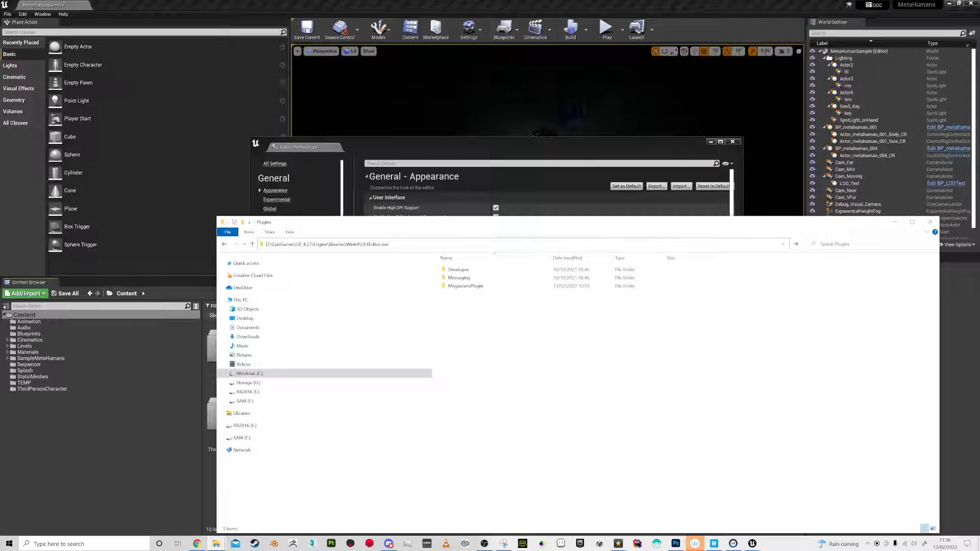
left_click_drag(360, 245, 422, 247)
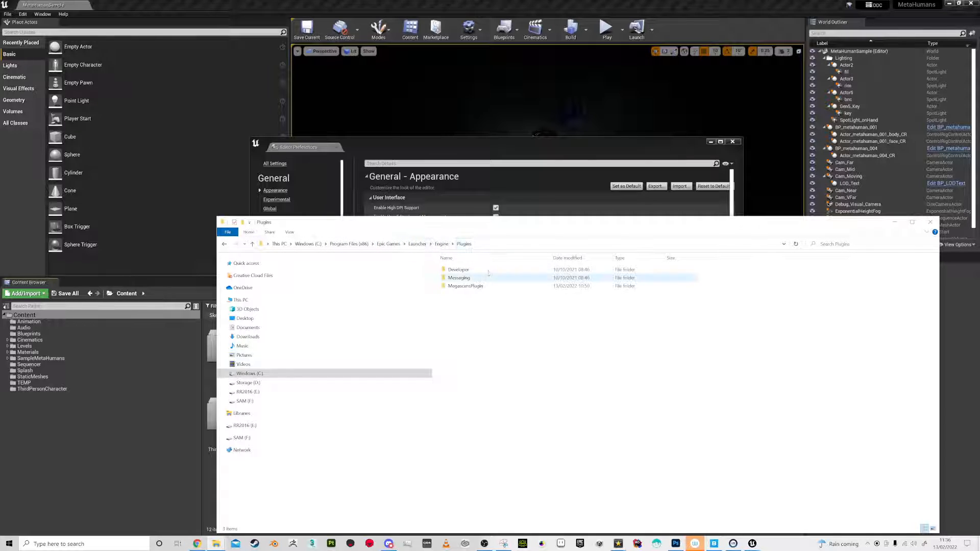
left_click(470, 245)
key("ctrl+c")
left_click(470, 244)
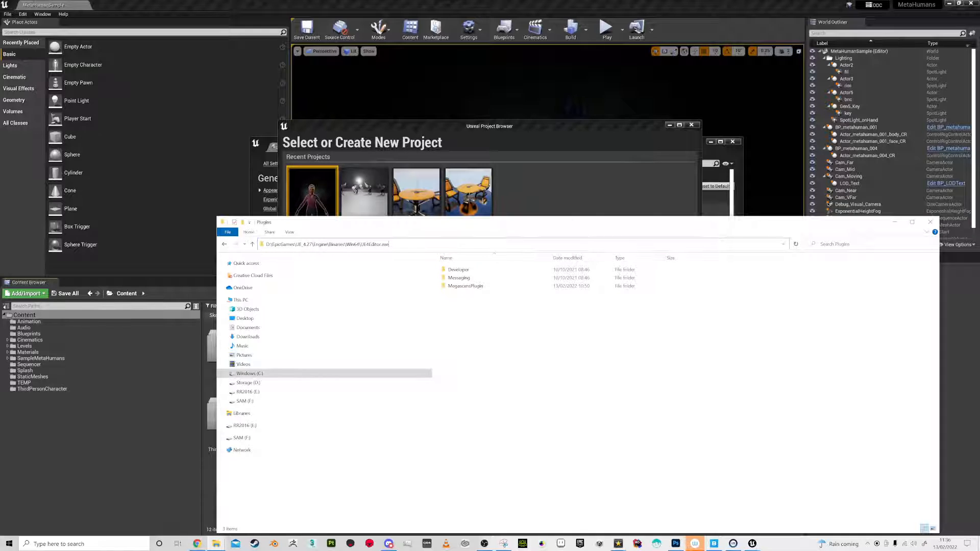
left_click(693, 125)
left_click(692, 126)
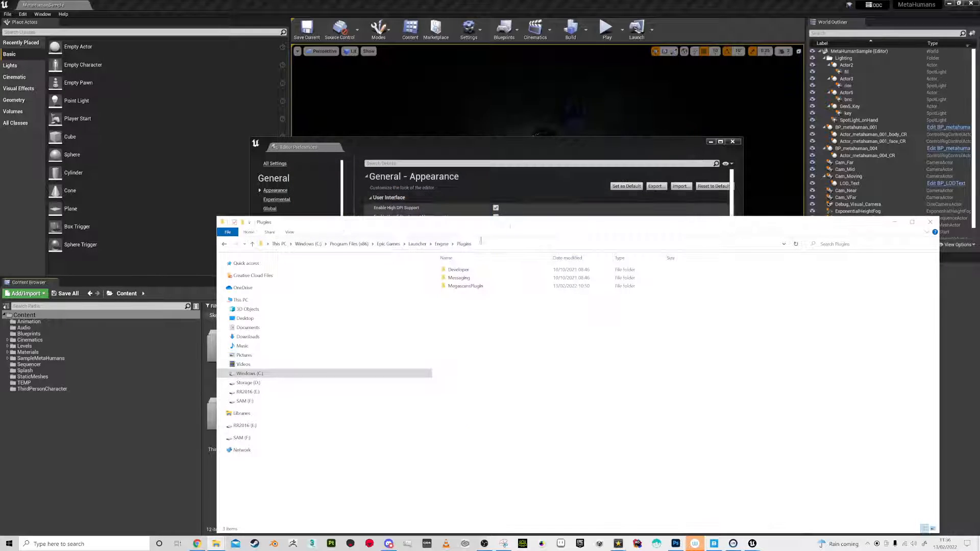
Step: Paste the copied editor path as the File Explorer location and shorten it to open D:\EpicGames\UE_4.27\Engine
left_click(493, 245)
key("ctrl+v")
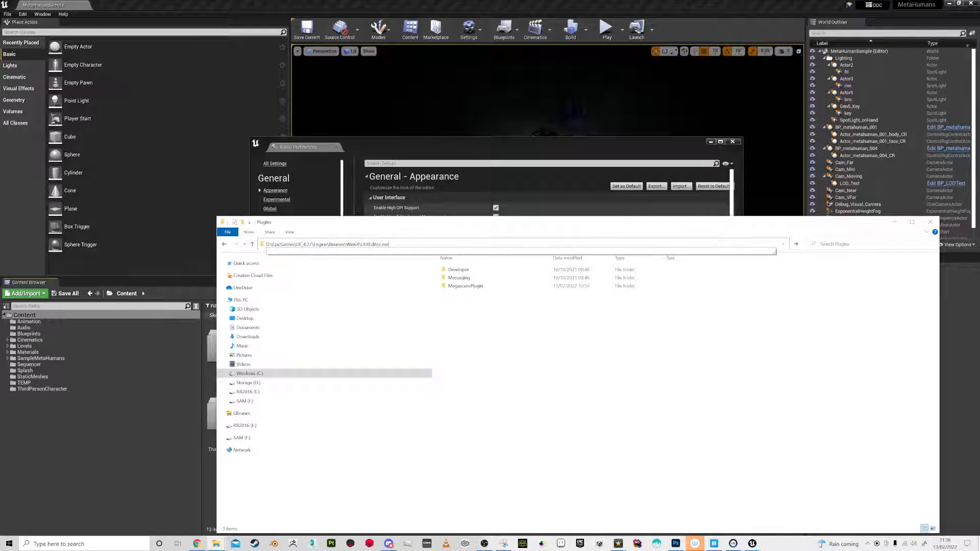
key("BackSpace")
key("BackSpace")
key("BackSpace")
key("BackSpace")
key("BackSpace")
key("BackSpace")
key("BackSpace")
key("BackSpace")
key("BackSpace")
key("BackSpace")
key("BackSpace")
key("BackSpace")
key("BackSpace")
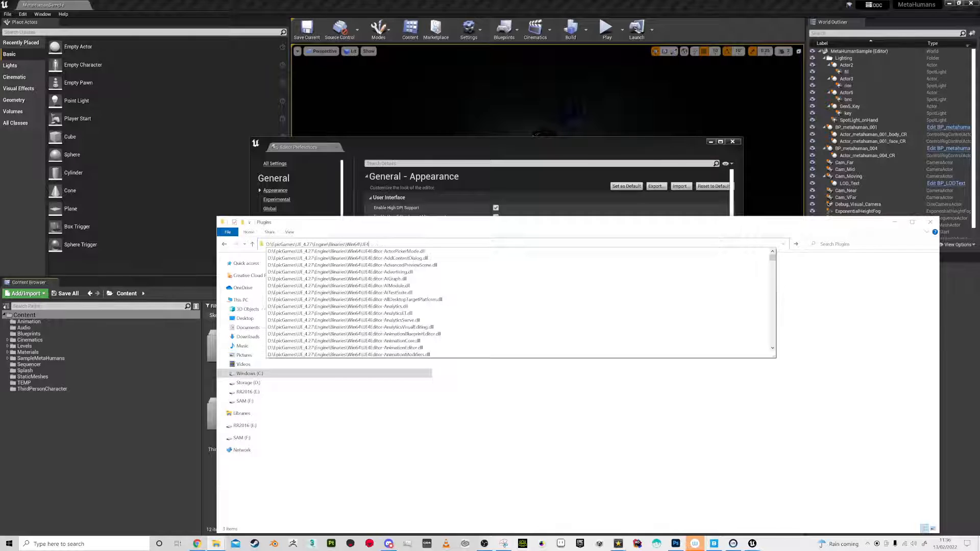
key("BackSpace")
key("BackSpace")
key("BackSpace")
key("BackSpace")
key("BackSpace")
key("BackSpace")
key("BackSpace")
key("BackSpace")
key("BackSpace")
key("BackSpace")
key("BackSpace")
key("BackSpace")
key("BackSpace")
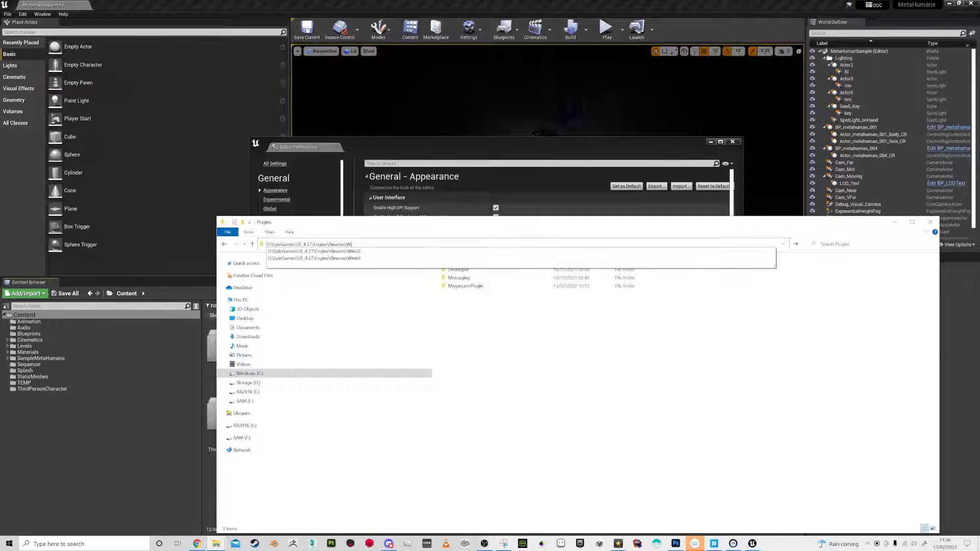
key("BackSpace")
key("BackSpace")
key("Return")
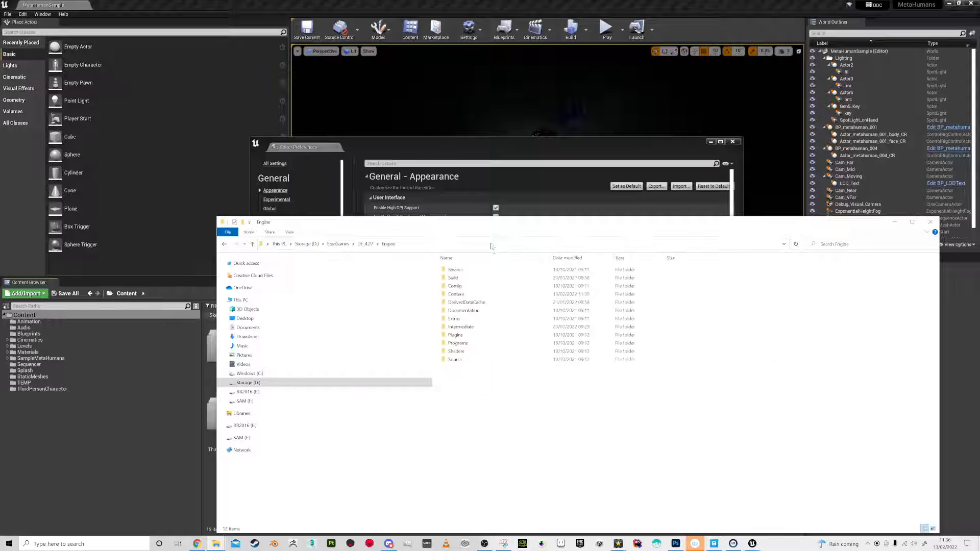
Step: Open the engine's Plugins folder, copy its full path and close the File Explorer window
double_click(455, 335)
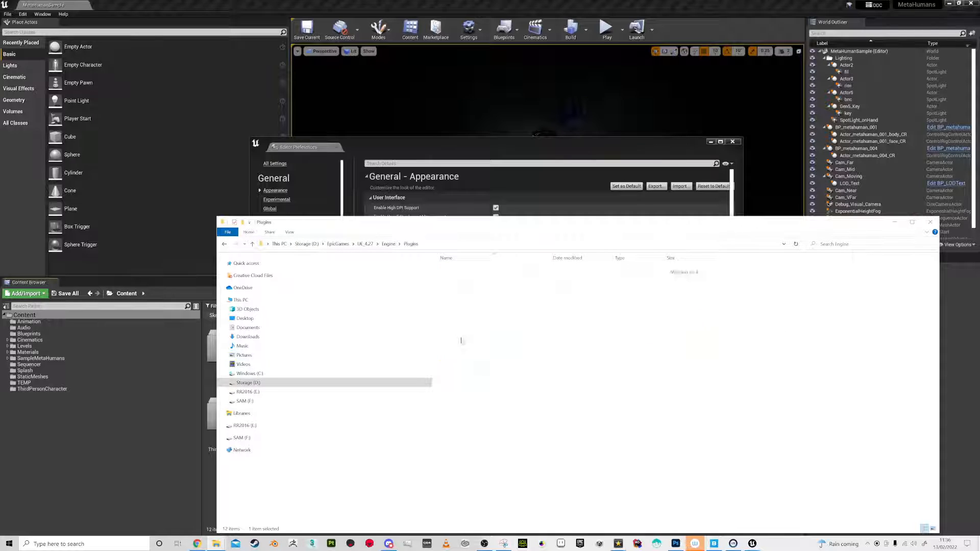
left_click(438, 246)
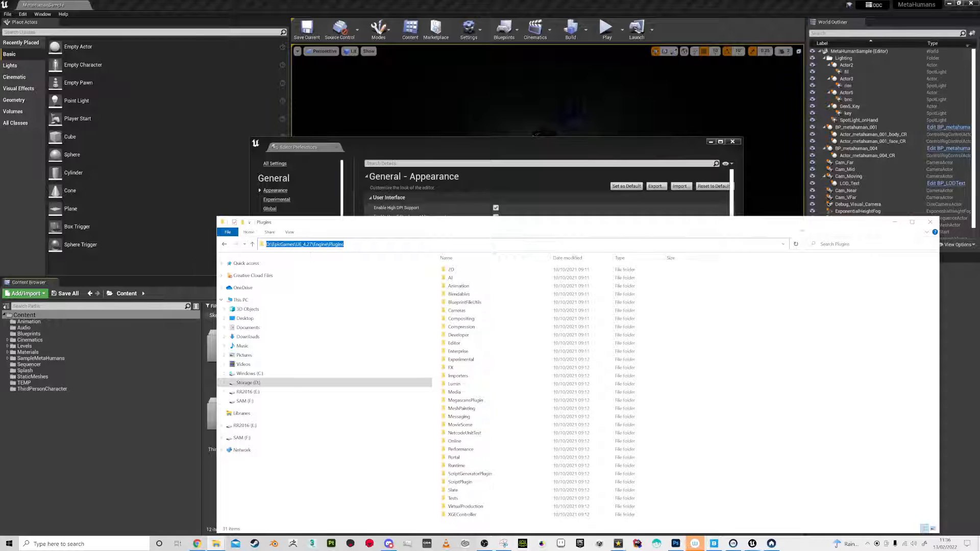
left_click(930, 222)
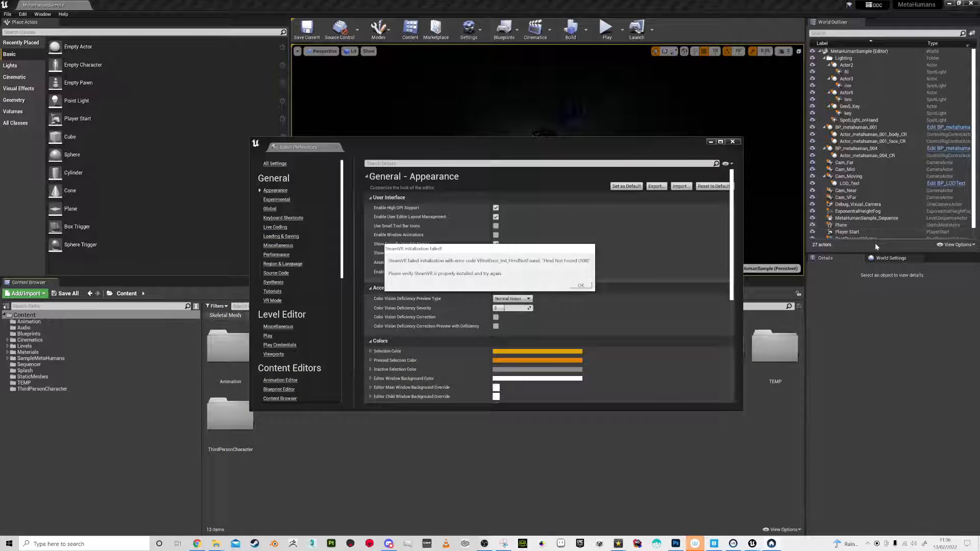
Step: Dismiss the SteamVR error, close the Editor Preferences and close the Megascans Library's Downloaded folder window over Quixel Bridge
left_click(581, 285)
left_click(733, 141)
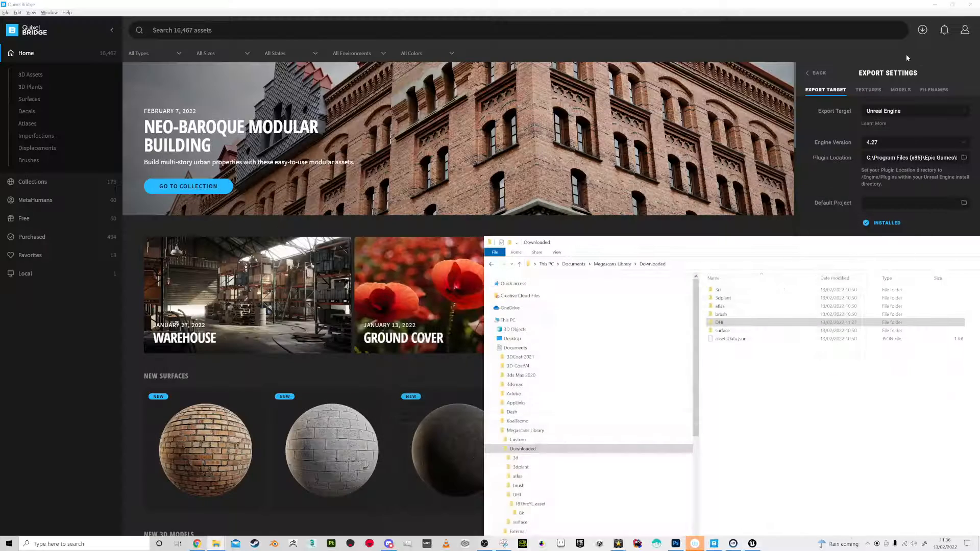
left_click_drag(933, 245, 654, 267)
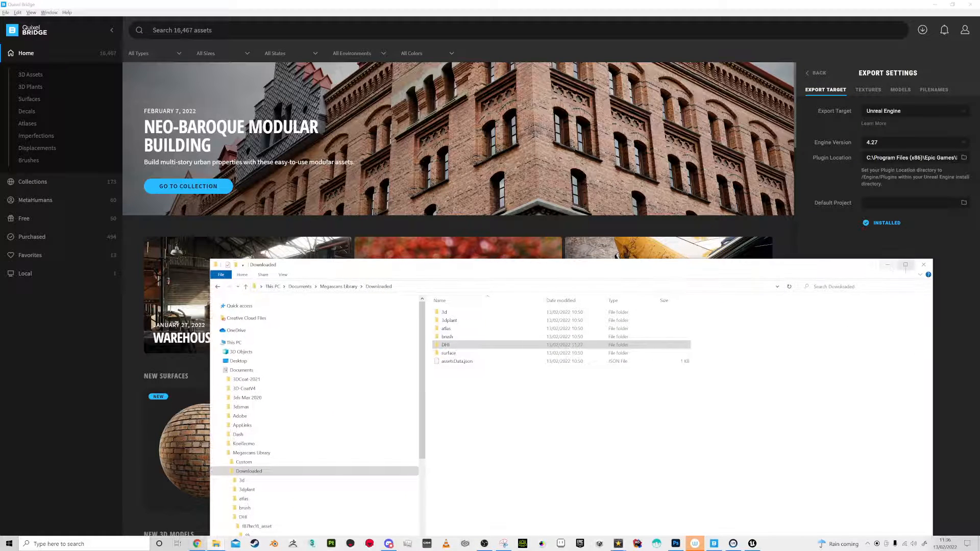
left_click(931, 263)
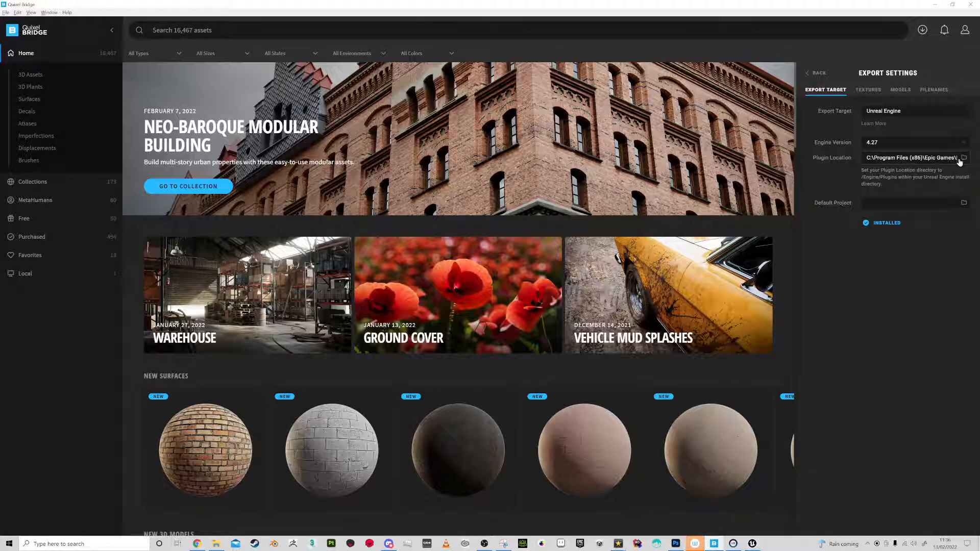
Step: Set the export settings' Plugin Location to D:\EpicGames\UE_4.27\Engine\Plugins and install the plugin for Unreal Engine 4.27
left_click(920, 162)
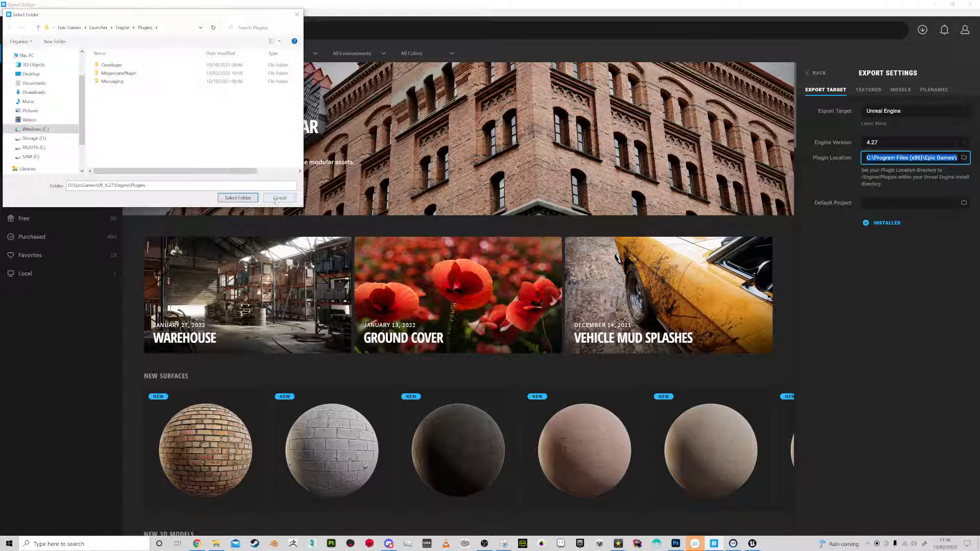
left_click(237, 198)
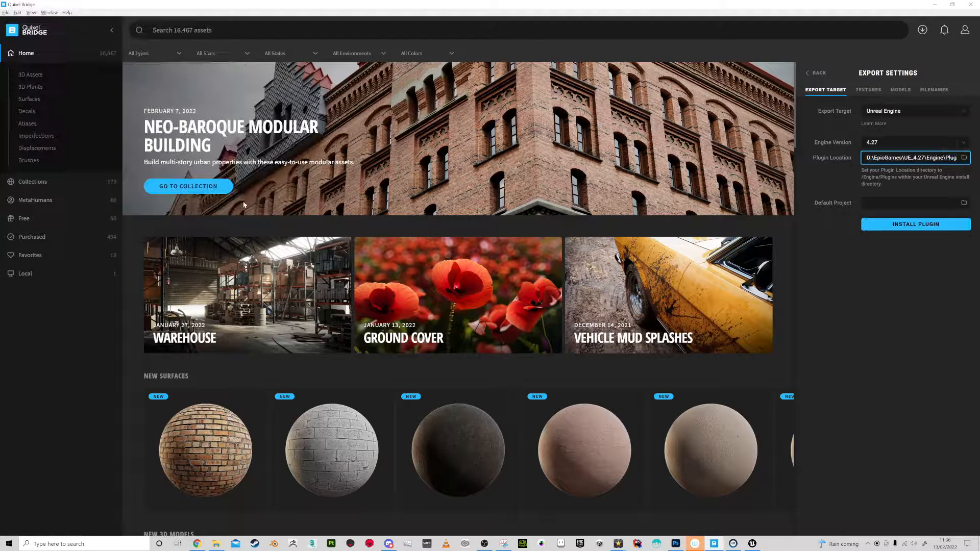
left_click(909, 229)
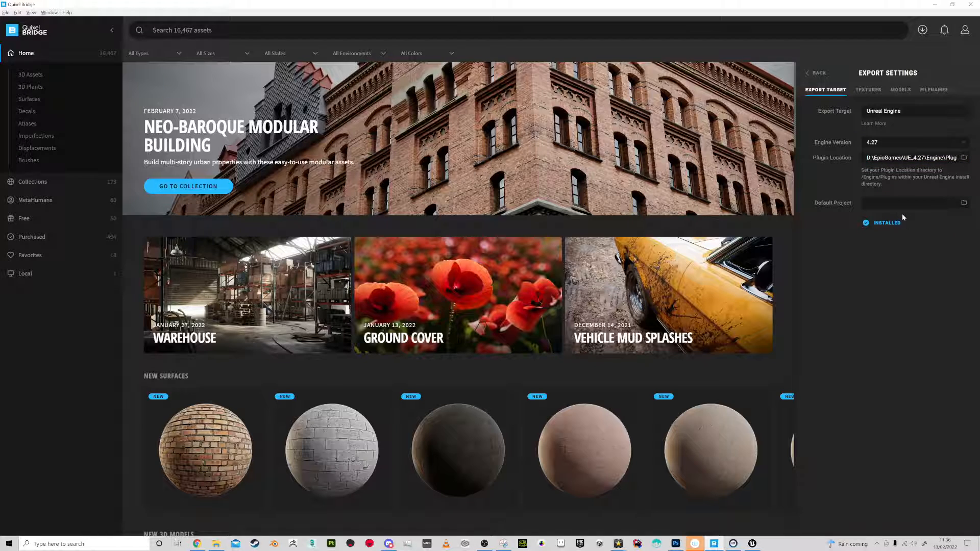
Step: Leave the export settings without choosing a default project, export the Crow MetaHuman and close Quixel Bridge
left_click(963, 203)
left_click(280, 198)
left_click(816, 73)
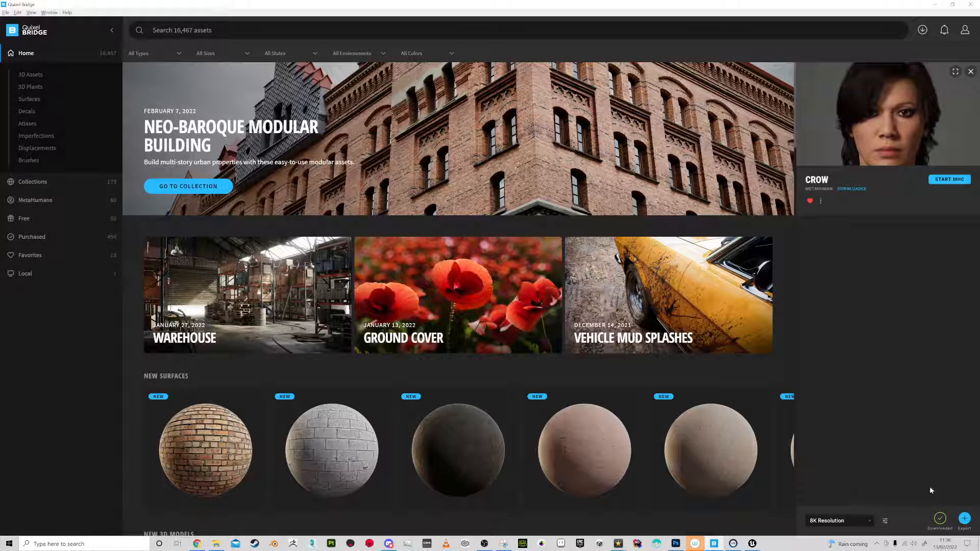
left_click(964, 518)
left_click(972, 5)
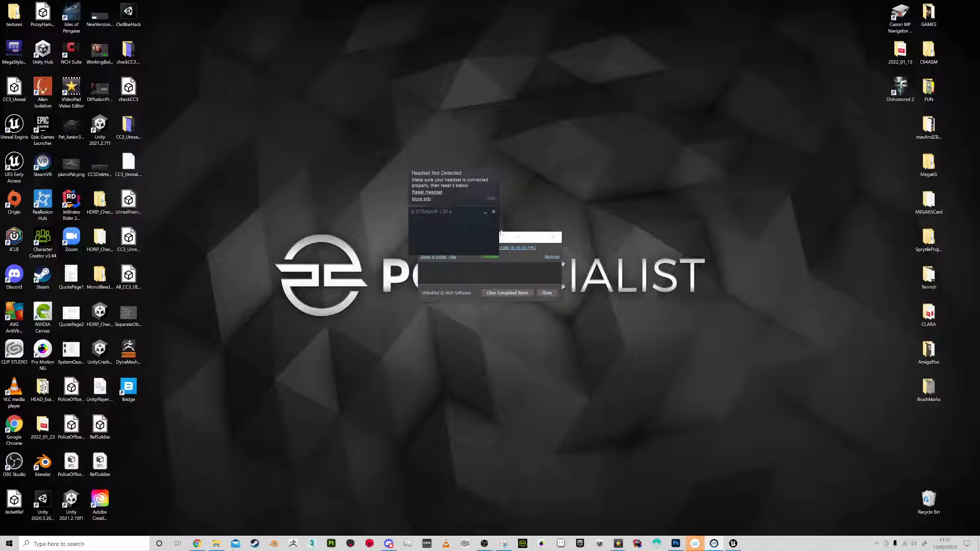
Step: Close the SteamVR and video export queue windows and switch to the Unreal Editor
left_click(493, 212)
left_click(548, 294)
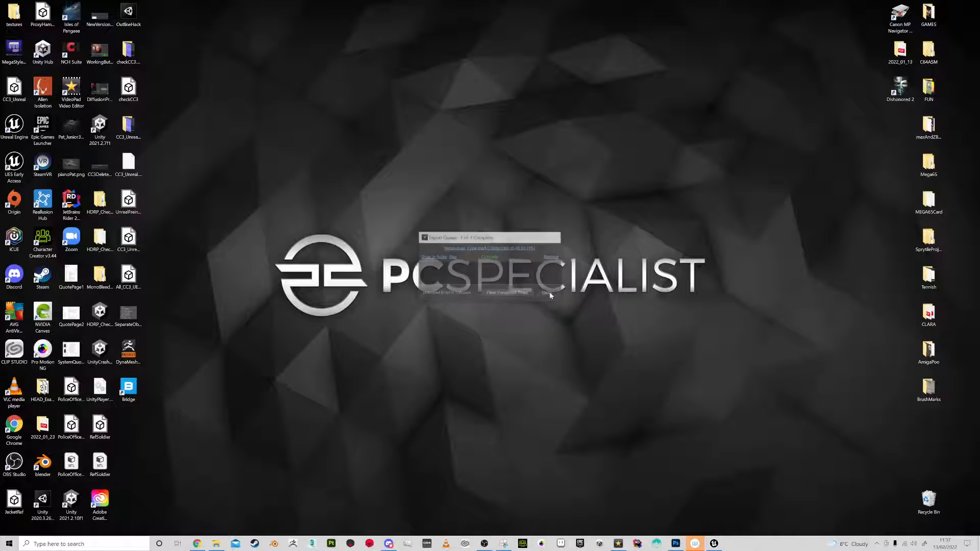
left_click(714, 544)
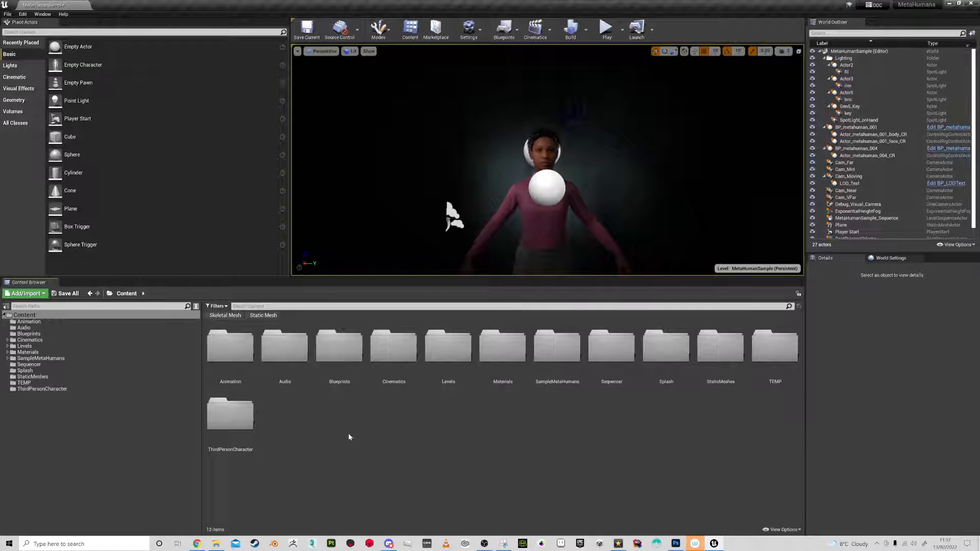
Step: Relaunch Quixel Bridge and close the Unreal Editor with the MetaHumans project
left_click(82, 543)
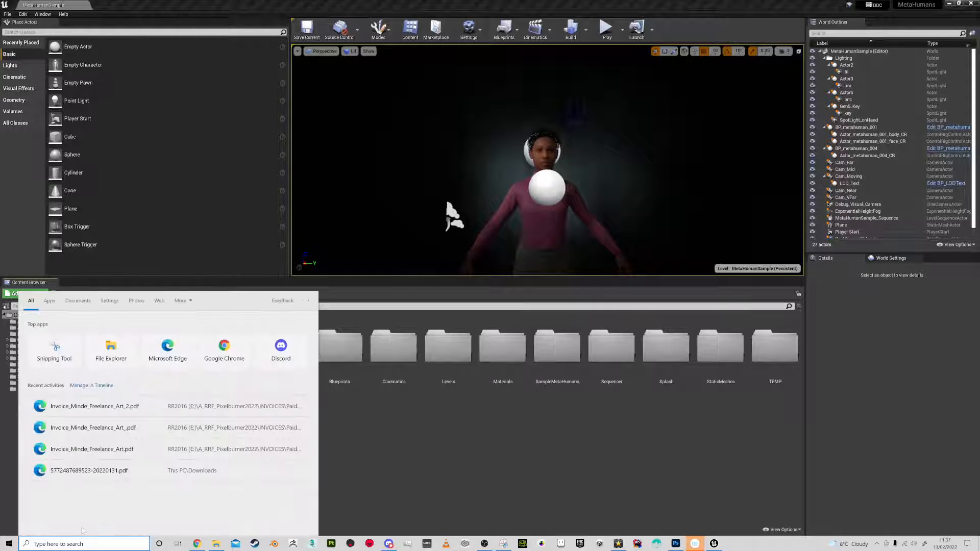
type("brid")
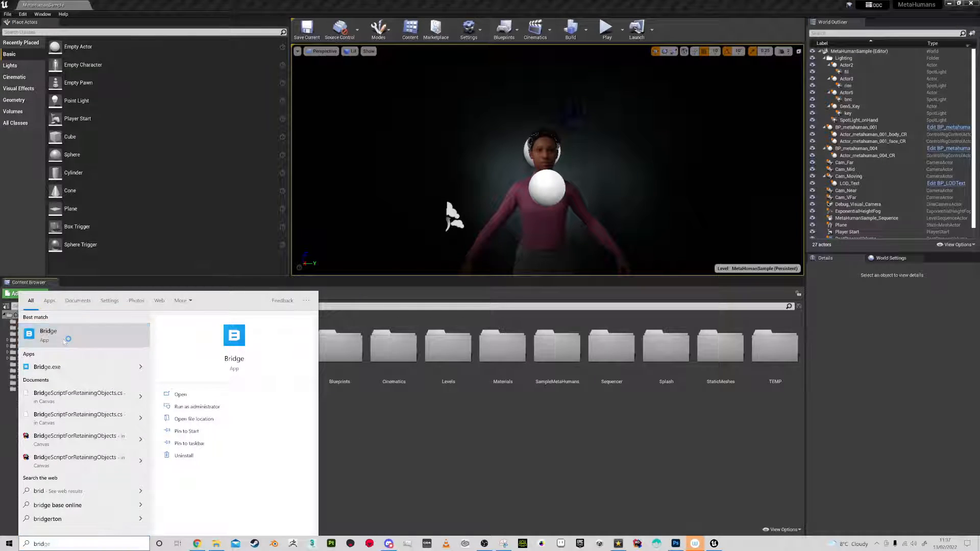
left_click(113, 332)
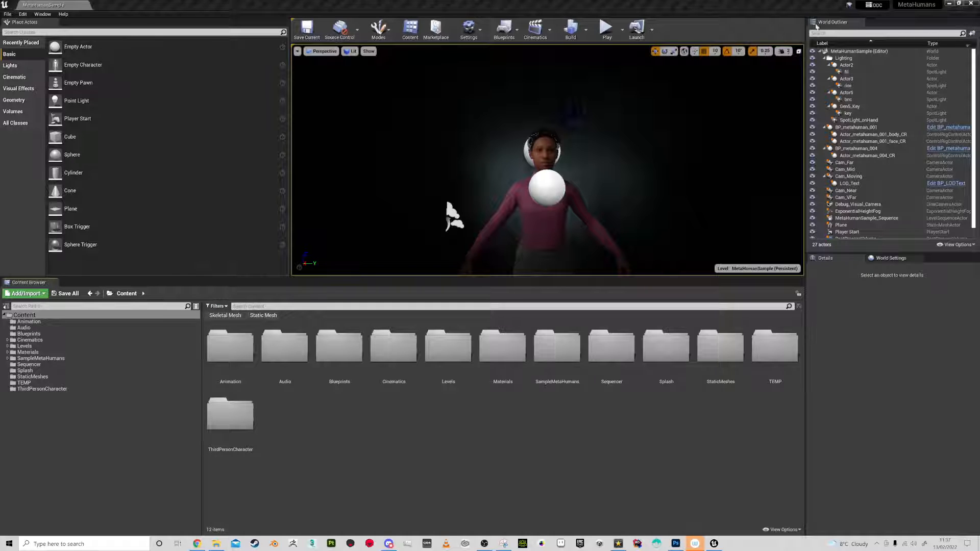
left_click(970, 5)
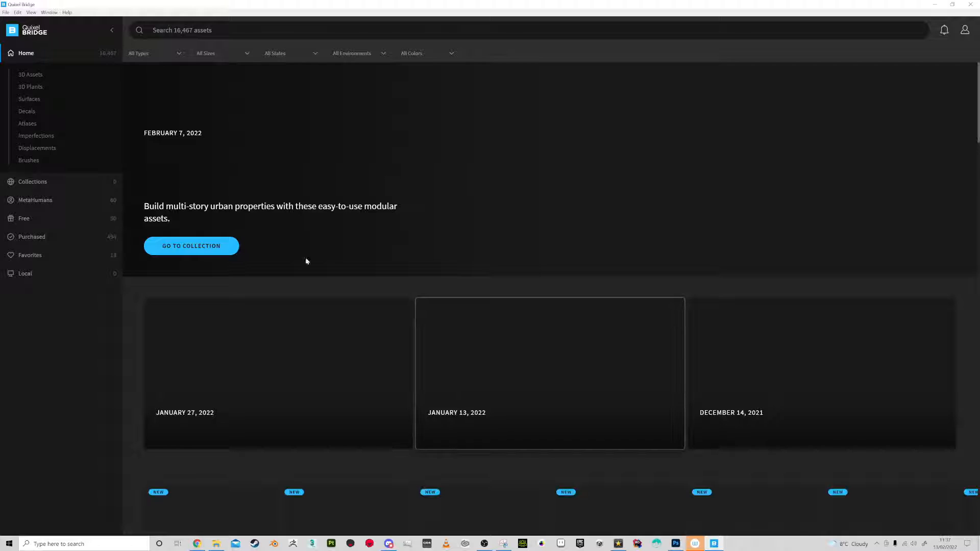
Step: Reopen the MetaHumans project from the Epic Games Launcher's library and minimize the launcher
left_click(59, 543)
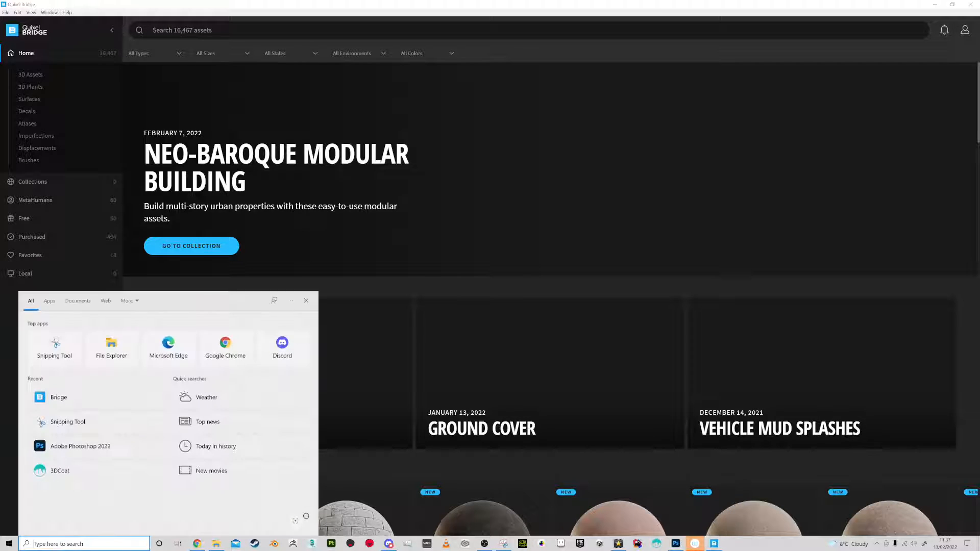
type("unreal")
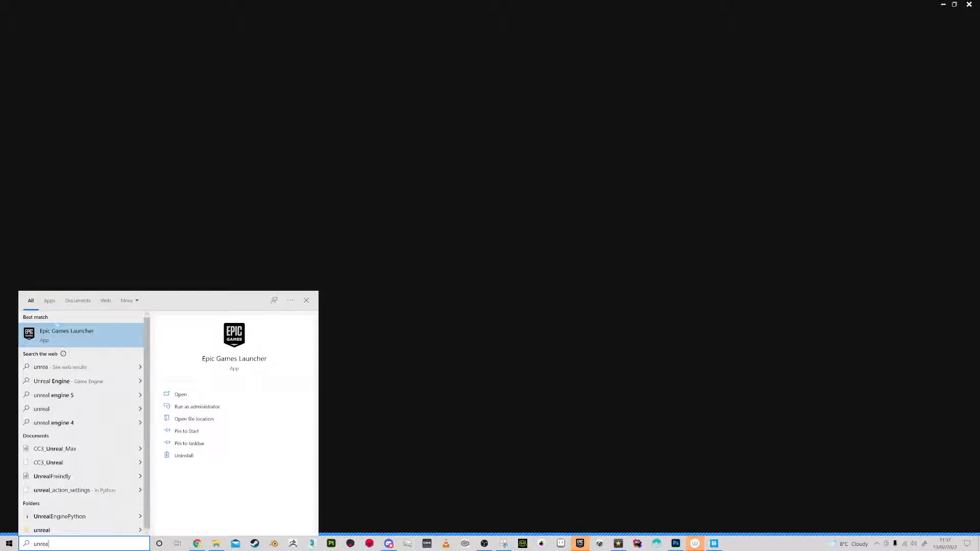
left_click(57, 332)
left_click(220, 21)
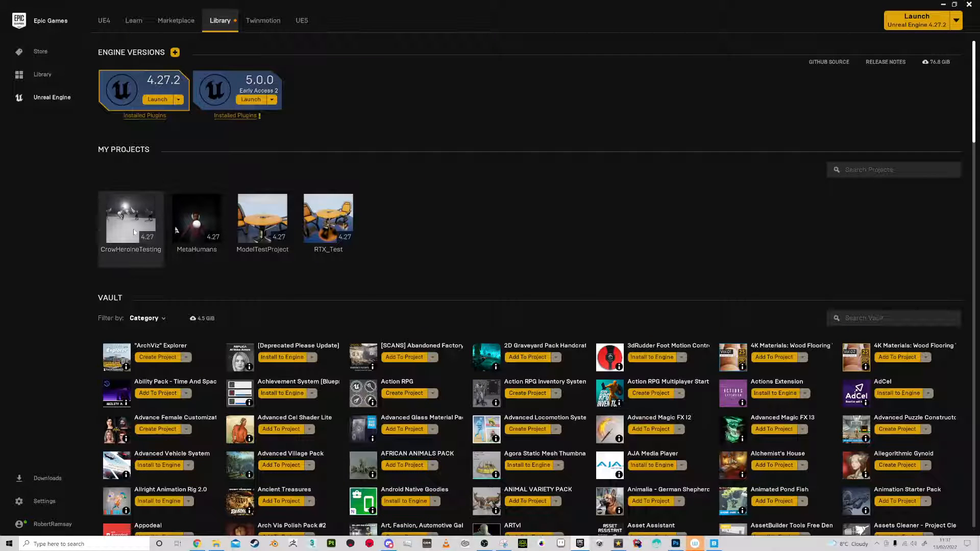
double_click(202, 222)
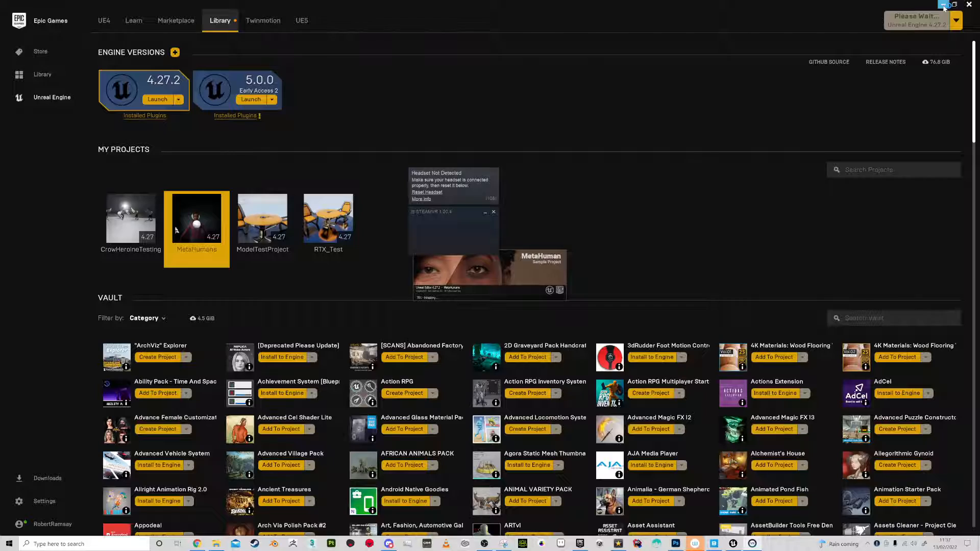
left_click(943, 5)
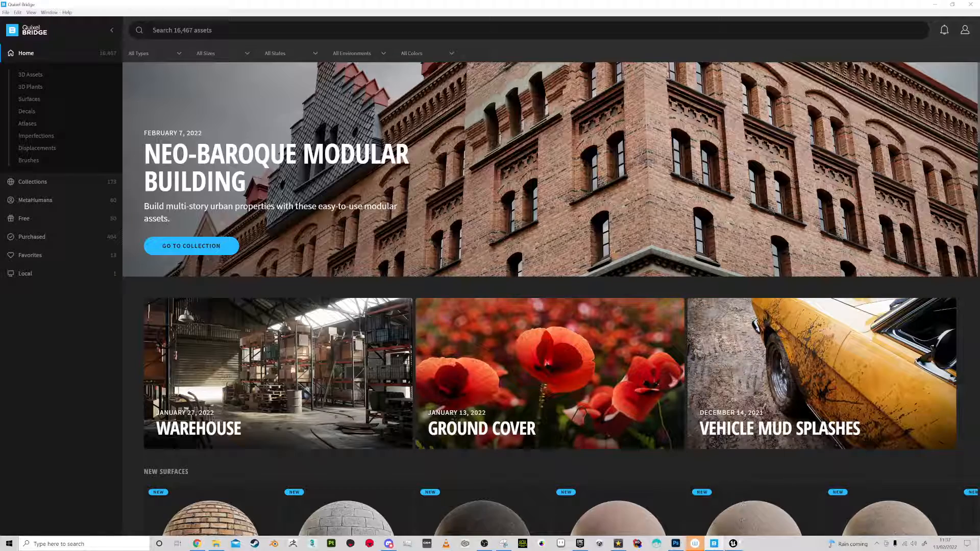
Step: Show the My MetaHumans collection in Quixel Bridge and switch to the reopened MetaHumans project in the Unreal Editor
mouse_move(733, 545)
left_click(30, 201)
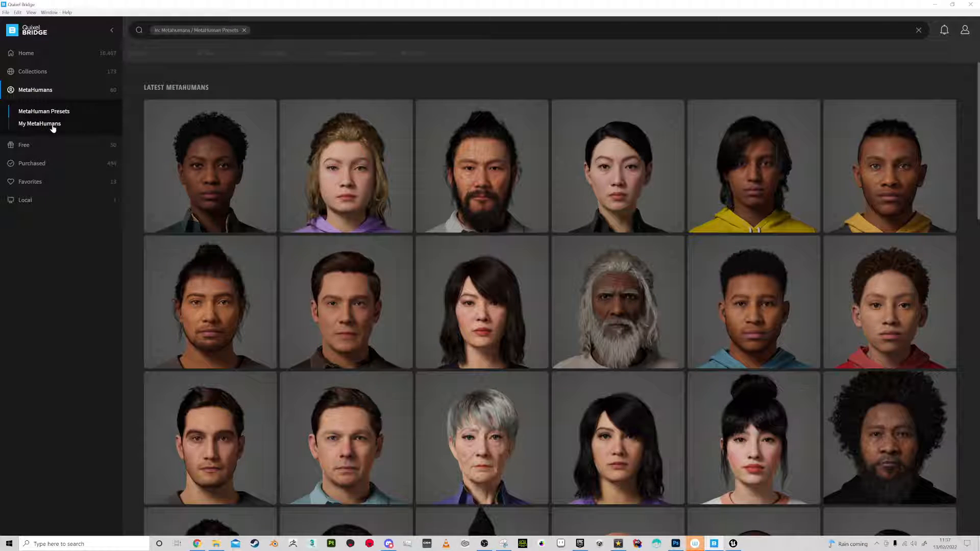
left_click(51, 124)
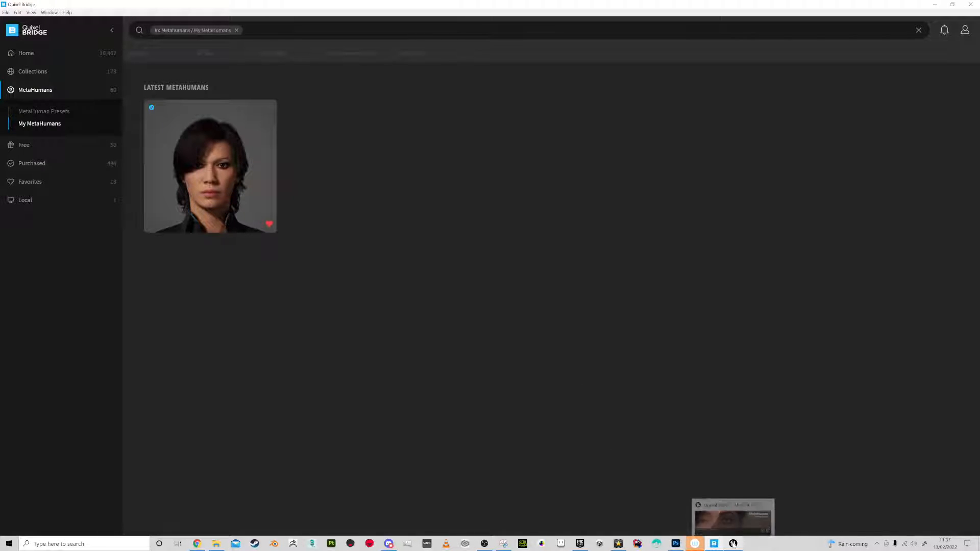
left_click(731, 534)
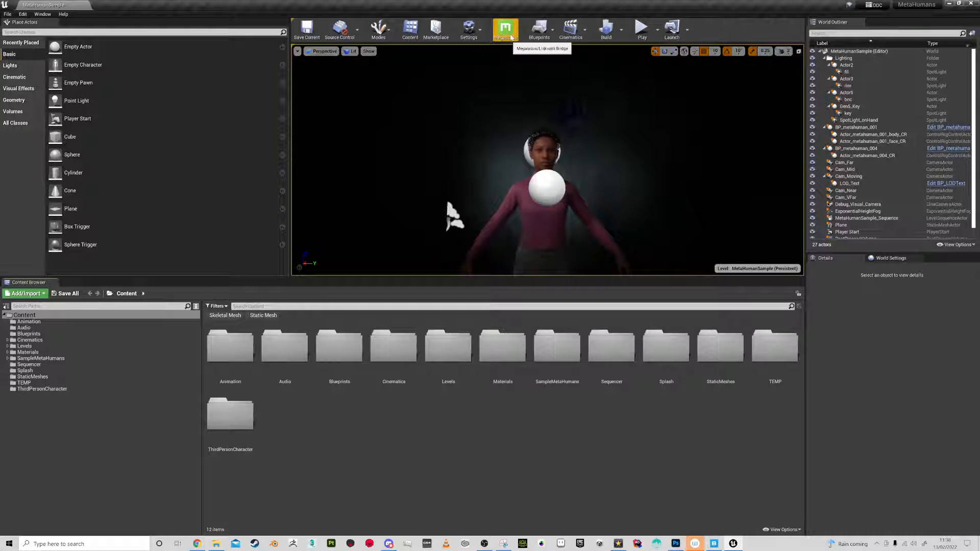
Step: Search the Unreal Editor's plugins for "brid" and for "meta", and dismiss the plugins window
left_click(468, 29)
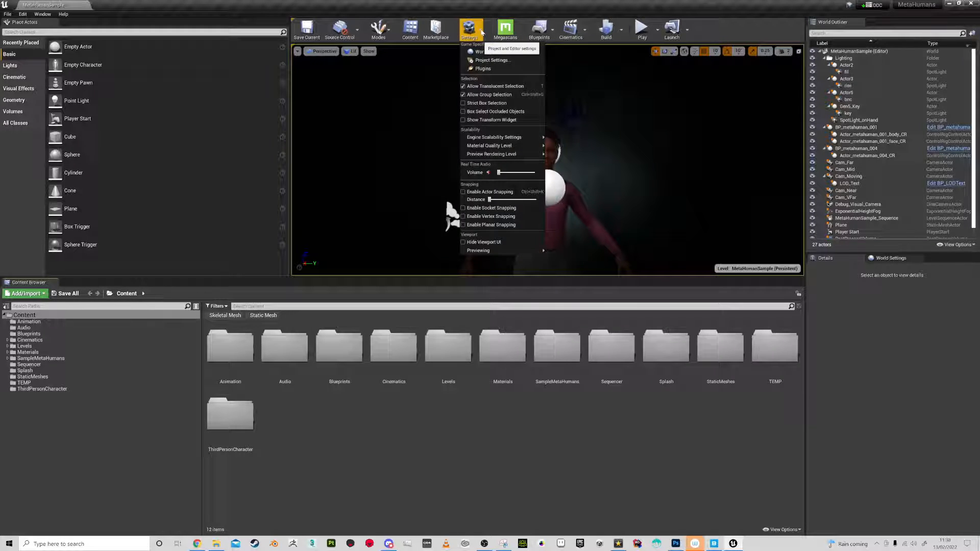
left_click(487, 70)
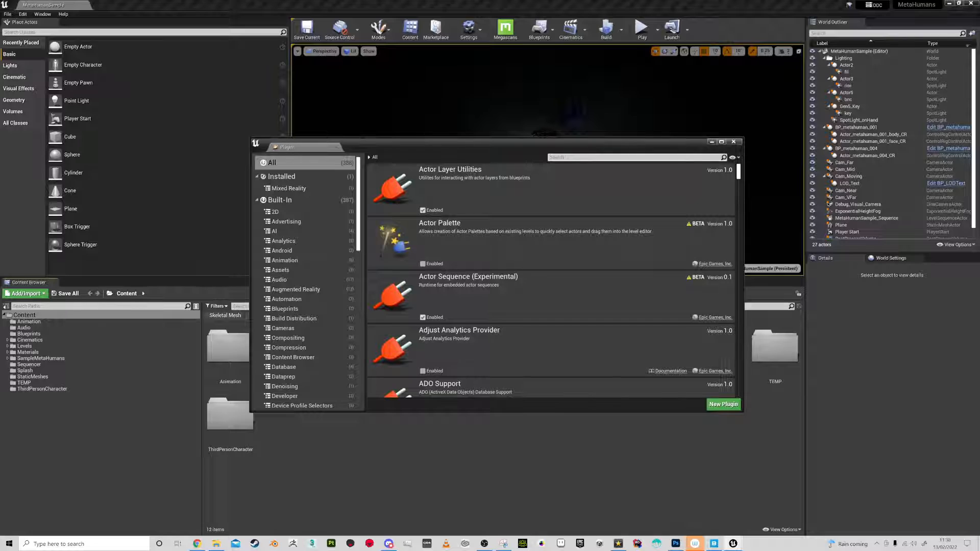
type("brid")
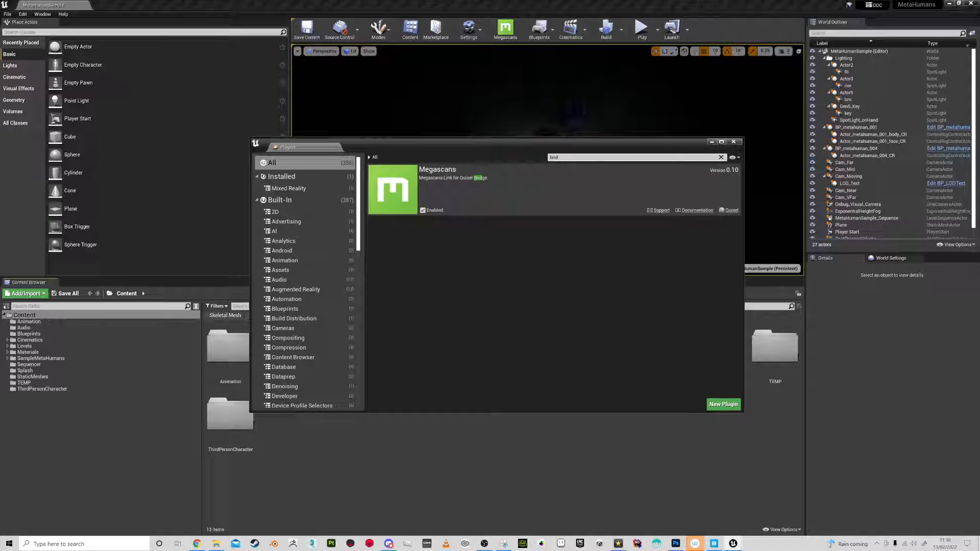
key("BackSpace")
key("BackSpace")
key("BackSpace")
key("BackSpace")
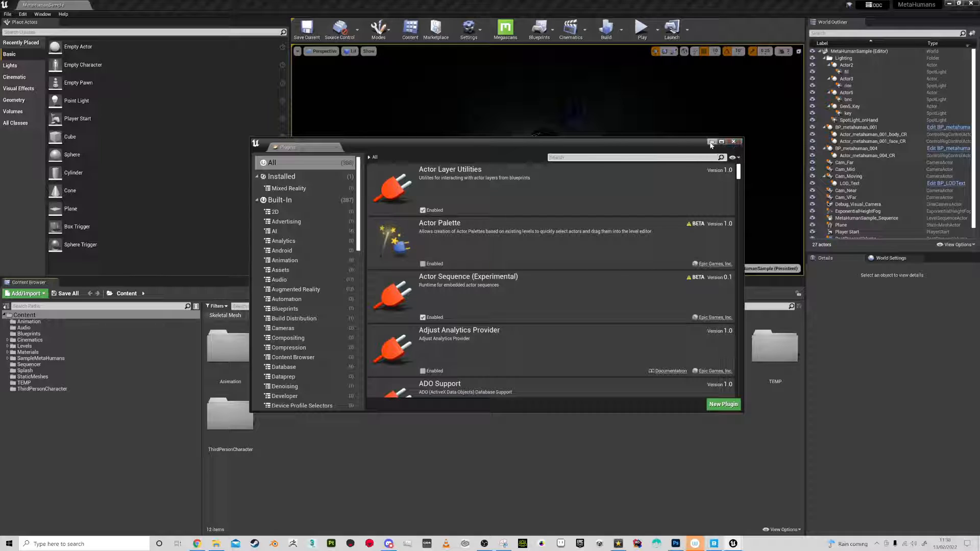
type("metal")
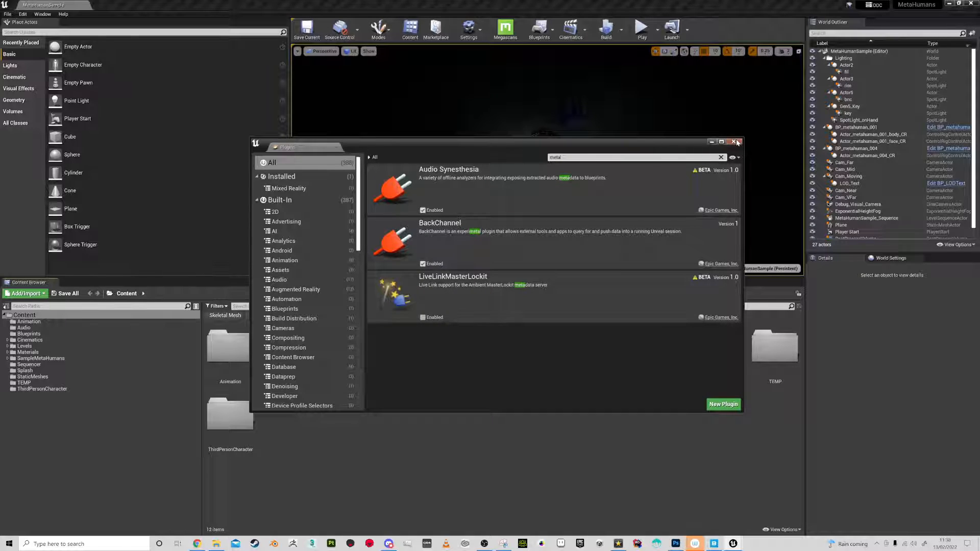
left_click(711, 142)
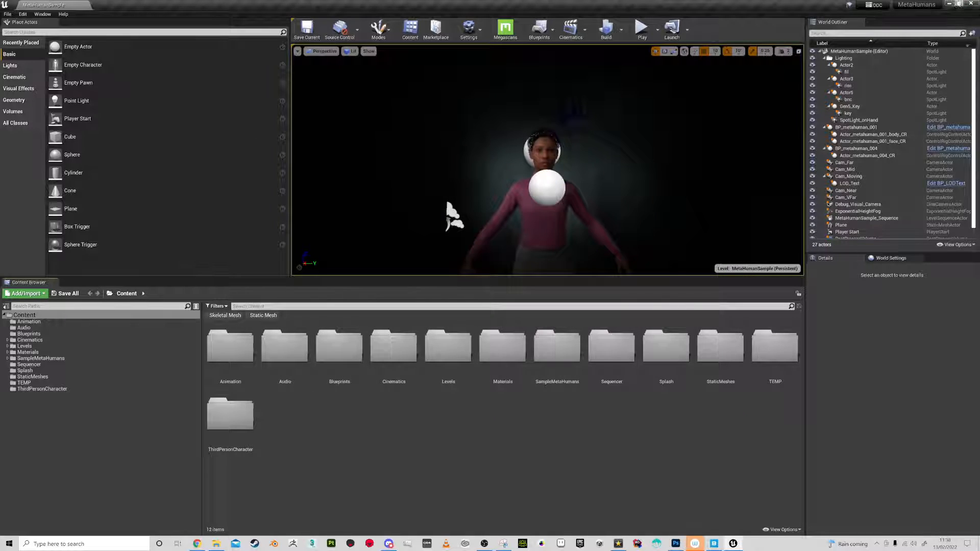
Step: Switch to Quixel Bridge, export the Crow MetaHuman to the project, and return to the Unreal Editor
left_click(949, 4)
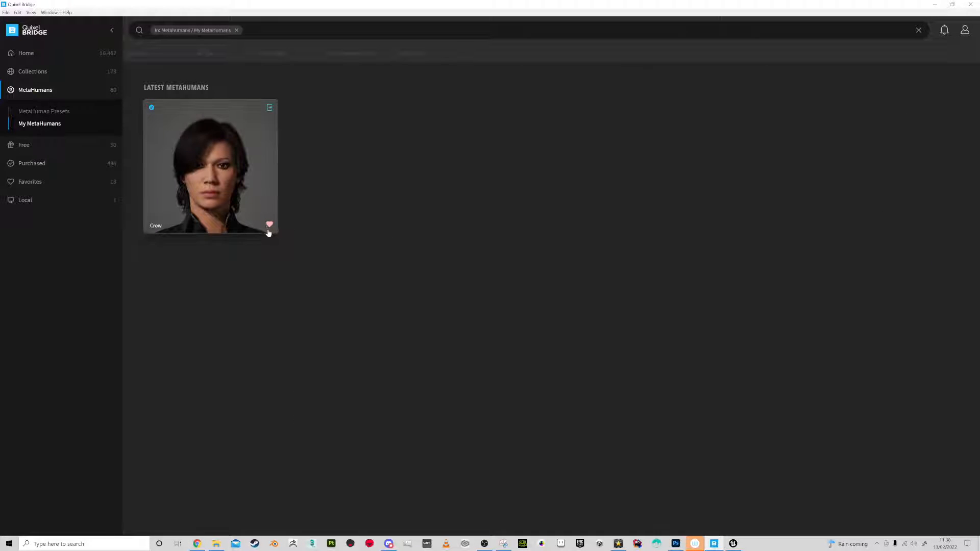
left_click(270, 107)
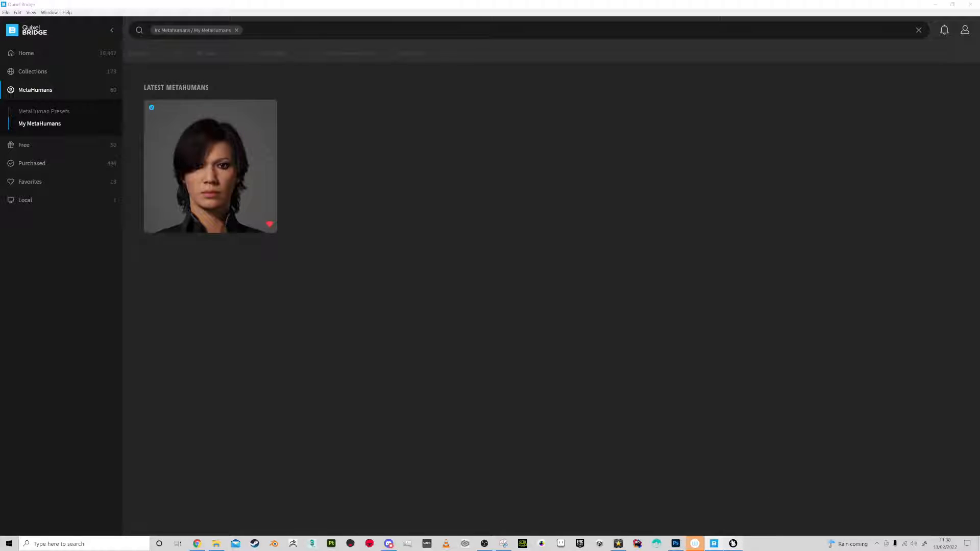
key("alt+Tab")
key("Escape")
left_click(733, 528)
key("alt+Tab")
key("alt+Tab")
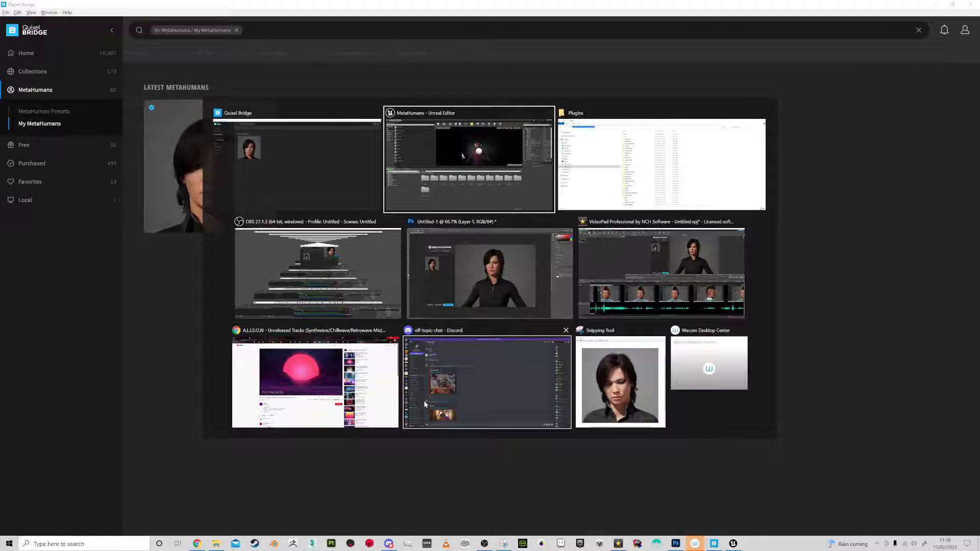
left_click(449, 181)
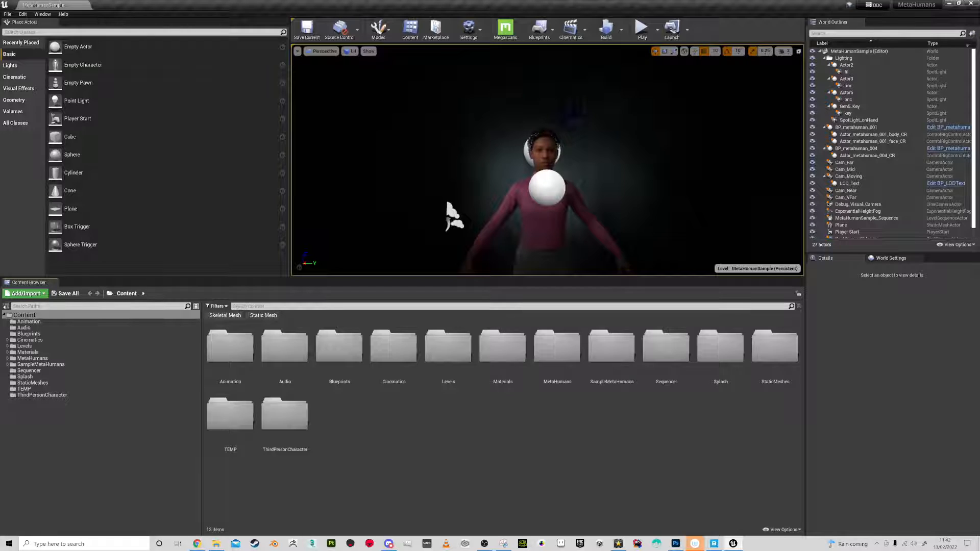
Step: Open the Crow folder inside the imported MetaHumans content and make the viewport taller
double_click(559, 365)
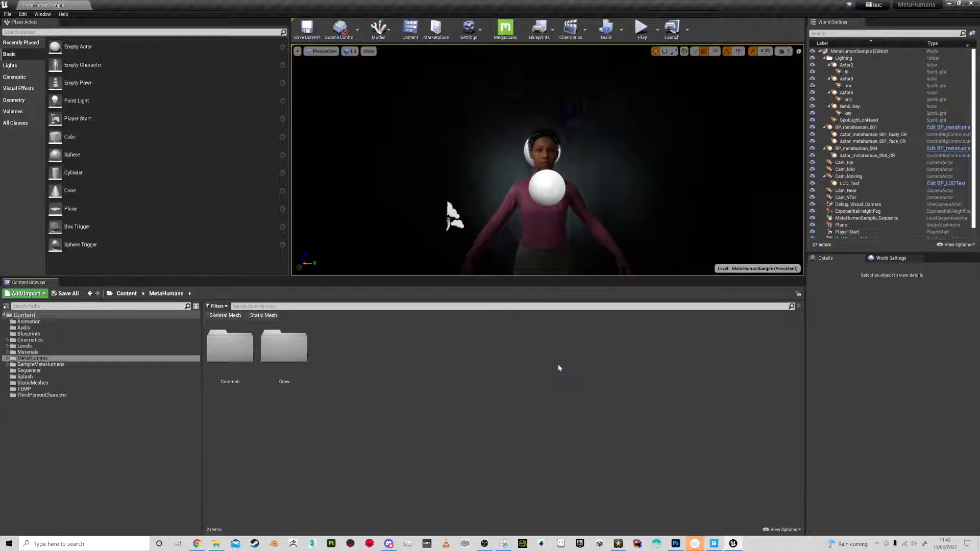
double_click(284, 355)
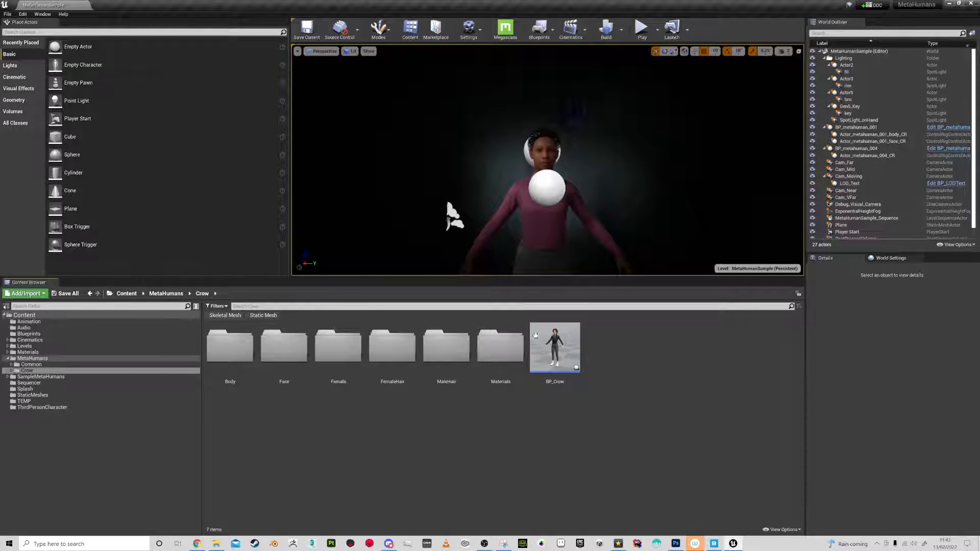
left_click_drag(567, 282, 573, 308)
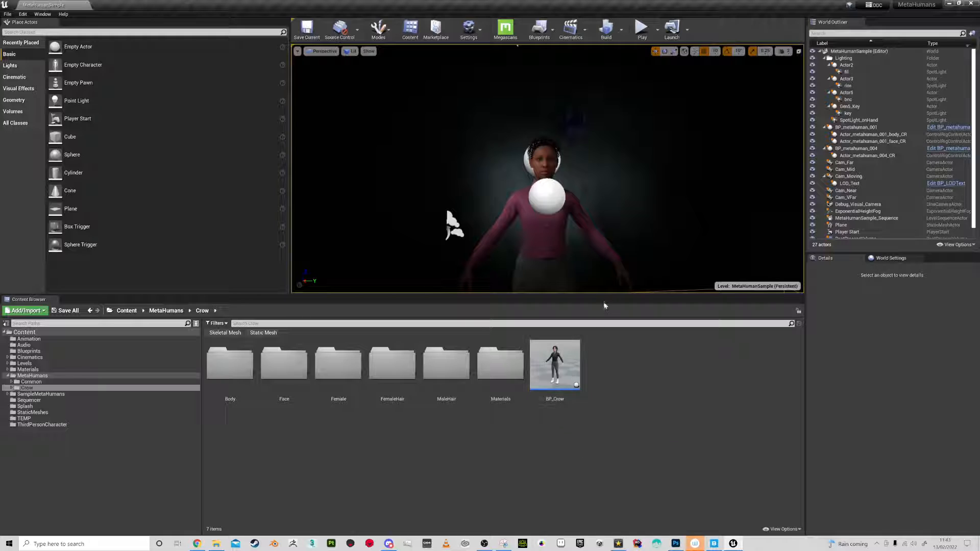
left_click_drag(459, 296, 460, 381)
Step: Turn on the FPS display in the perspective viewport
key("d")
right_click_drag(547, 230, 449, 225)
left_click(297, 51)
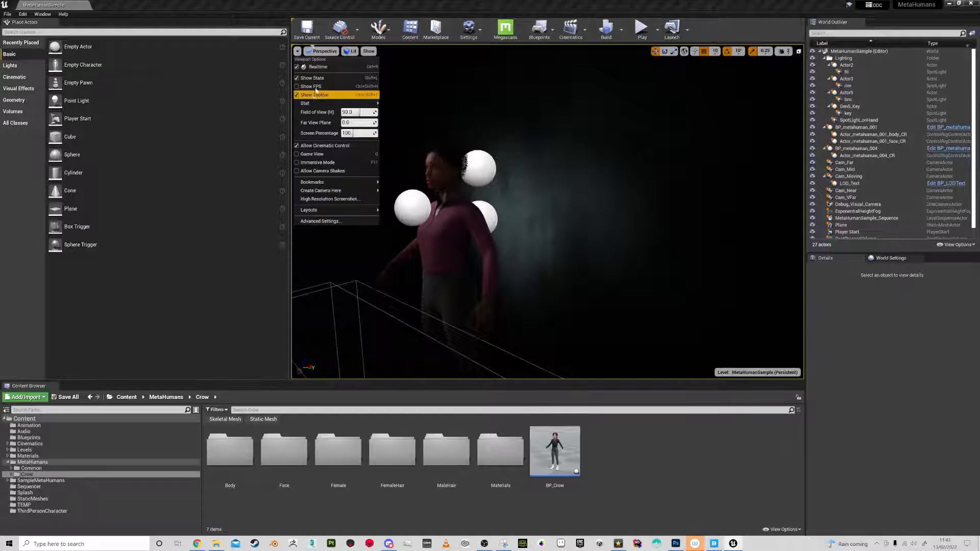
left_click(315, 90)
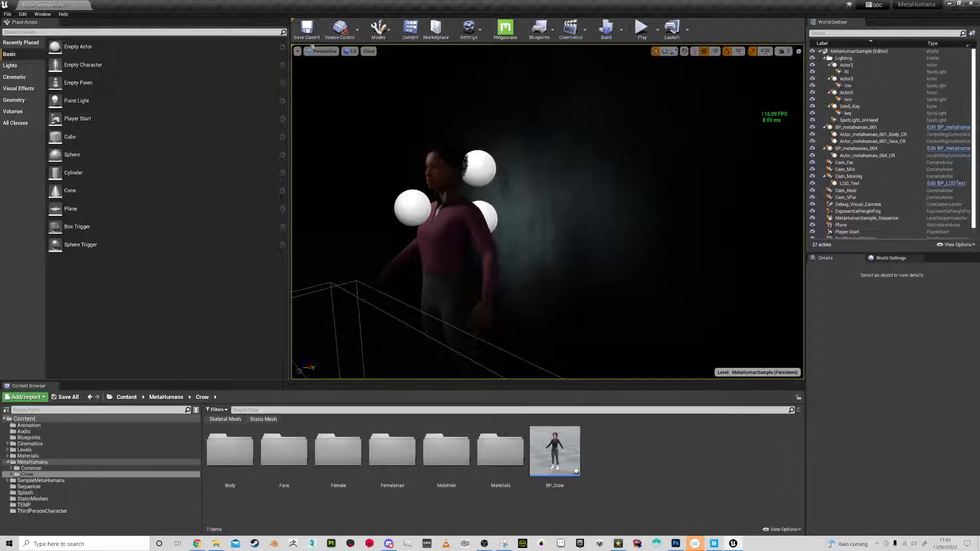
Step: Raise the viewport's screen percentage to 200 and view the character from a different angle
left_click(297, 51)
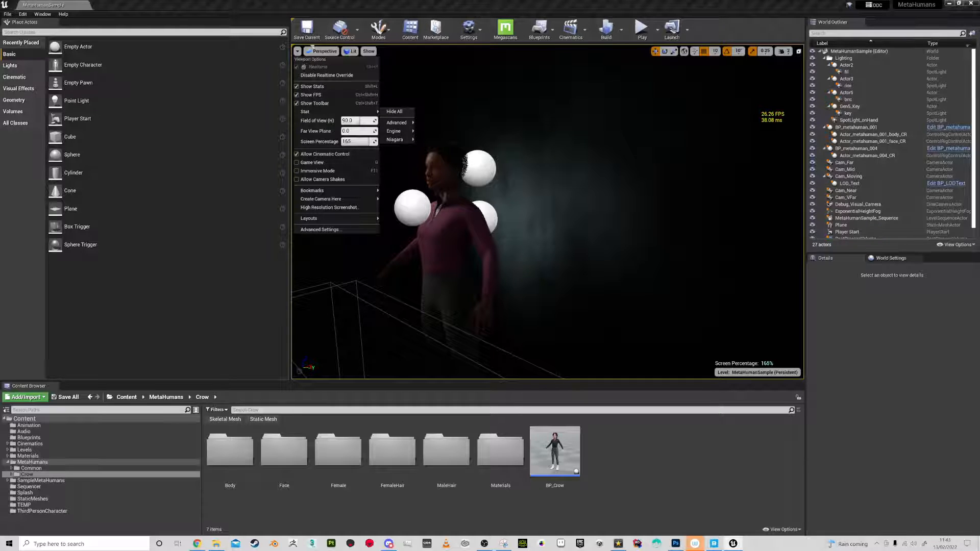
left_click_drag(357, 141, 355, 143)
left_click(551, 142)
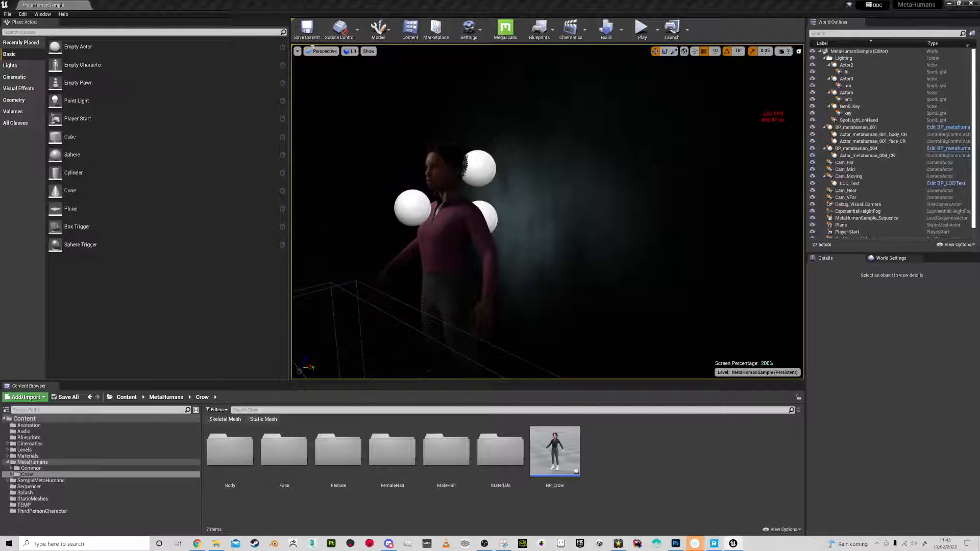
right_click_drag(552, 142, 501, 152)
right_click_drag(461, 51, 417, 48)
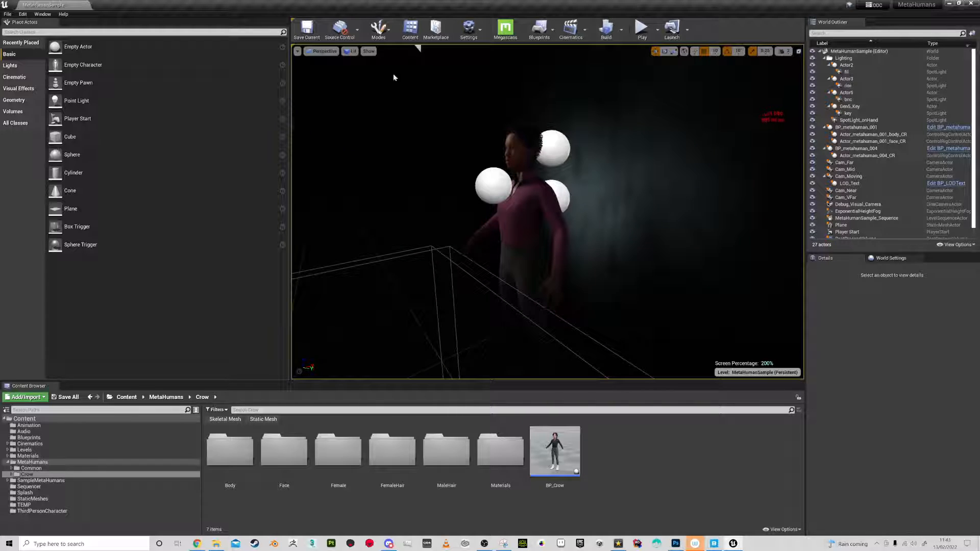
Step: Set the viewport's screen percentage to 115 and enlarge the viewport over the neighbouring content and actor panels
left_click(297, 51)
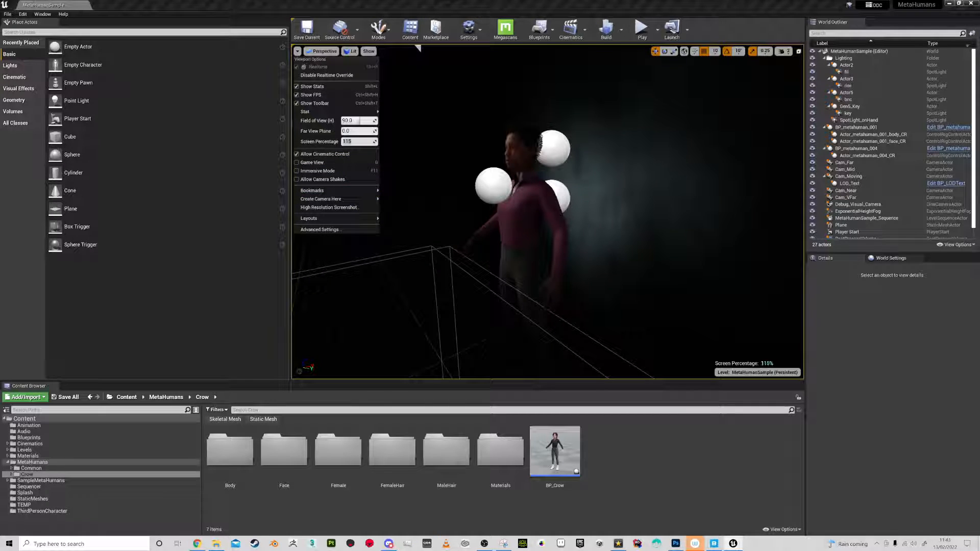
right_click_drag(465, 153, 444, 152)
key("w")
right_click_drag(483, 251, 490, 263)
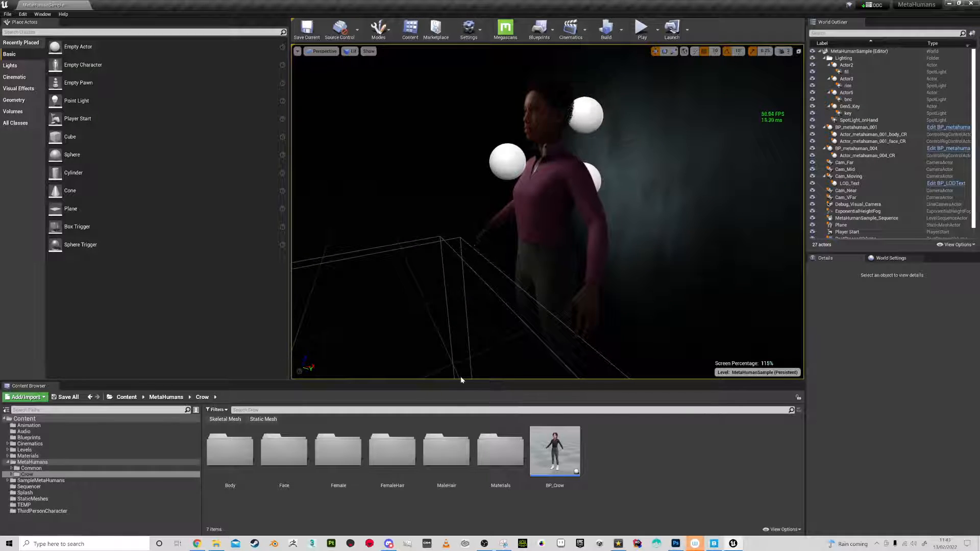
left_click_drag(460, 380, 461, 418)
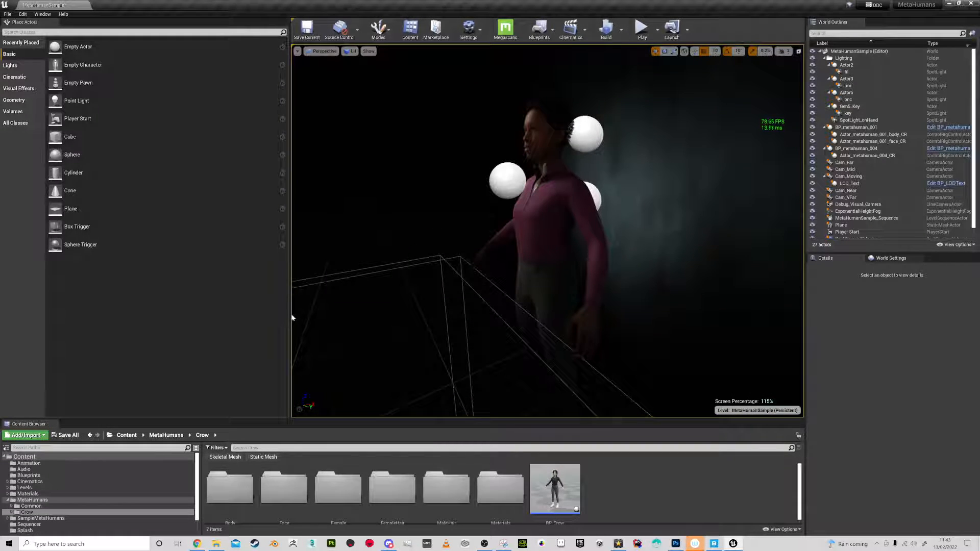
left_click_drag(291, 318, 80, 317)
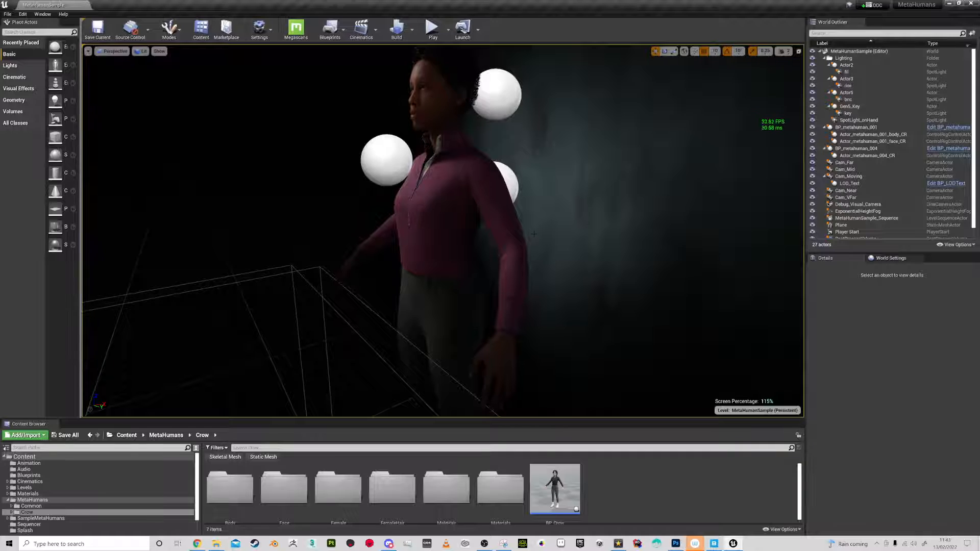
Step: Select the BP_metahuman_001 actor and hide it in the level
key("w")
right_click_drag(534, 234, 534, 189)
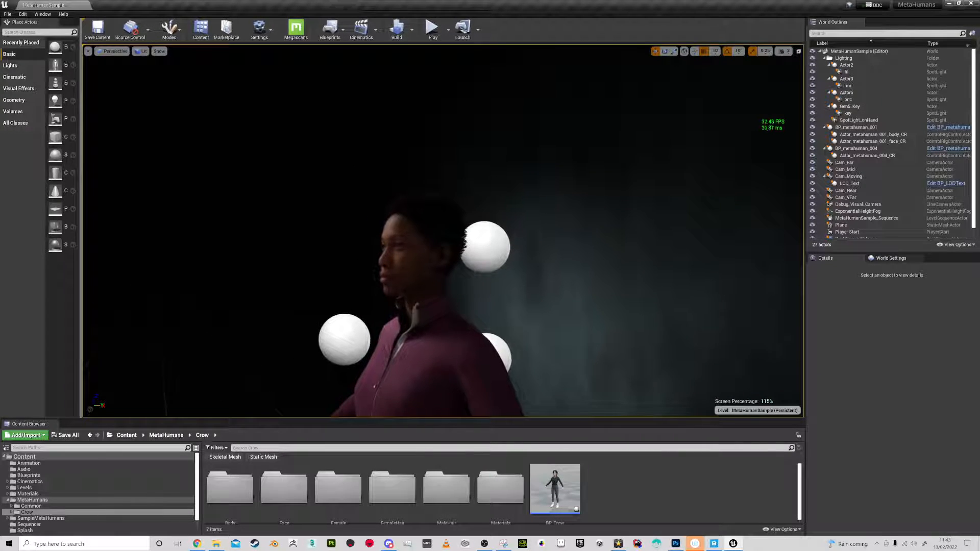
key("s")
right_click_drag(533, 190, 542, 224)
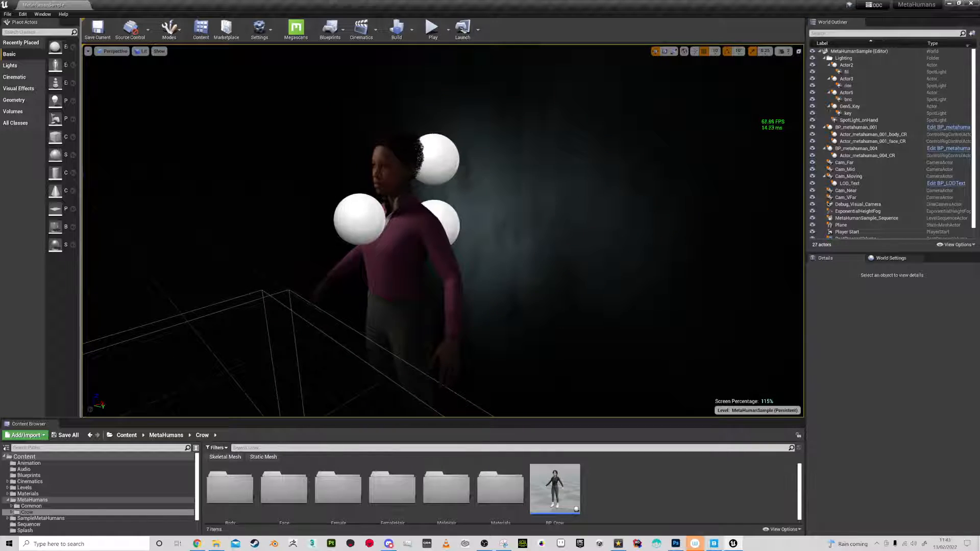
left_click(856, 127)
left_click(812, 127)
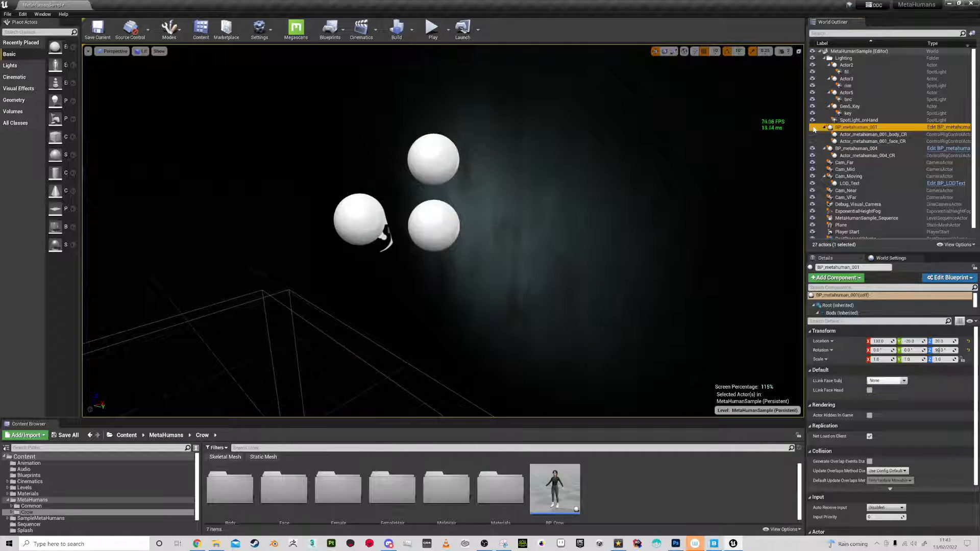
Step: Place the BP_Crow blueprint from the Crow folder into the level
right_click_drag(564, 386, 546, 409)
key("s")
left_click_drag(555, 487, 472, 329)
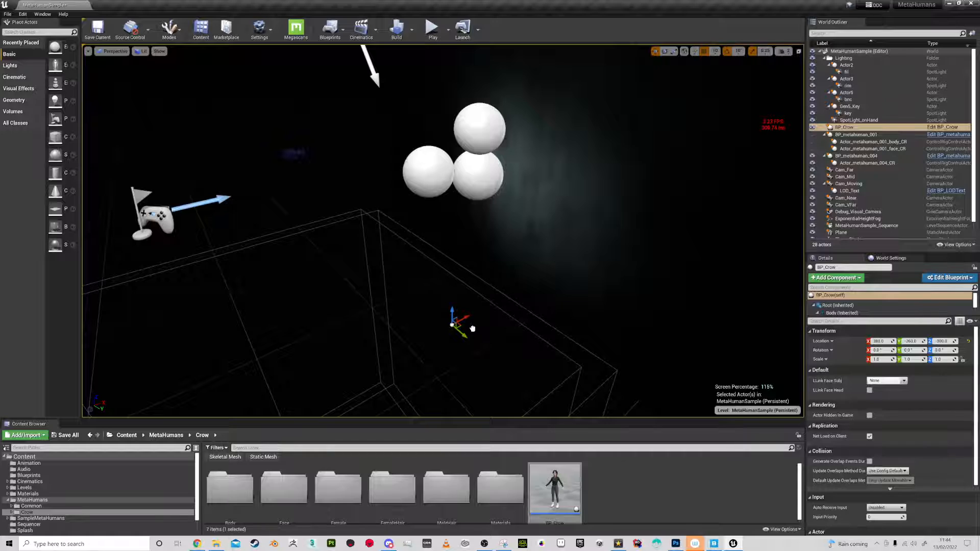
Step: Set BP_Crow's location to 0 on the X, Y and Z axes
left_click(886, 341)
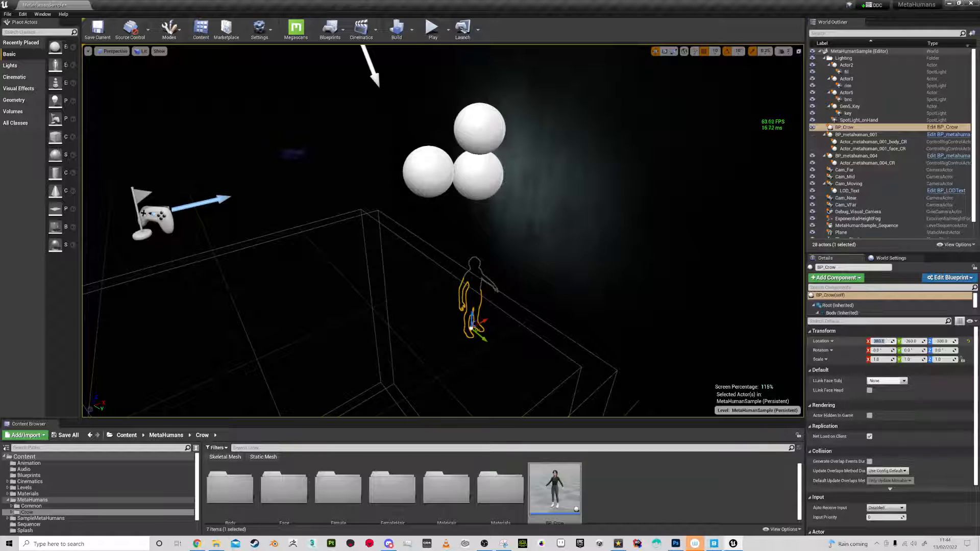
type("0")
key("Tab")
type("0")
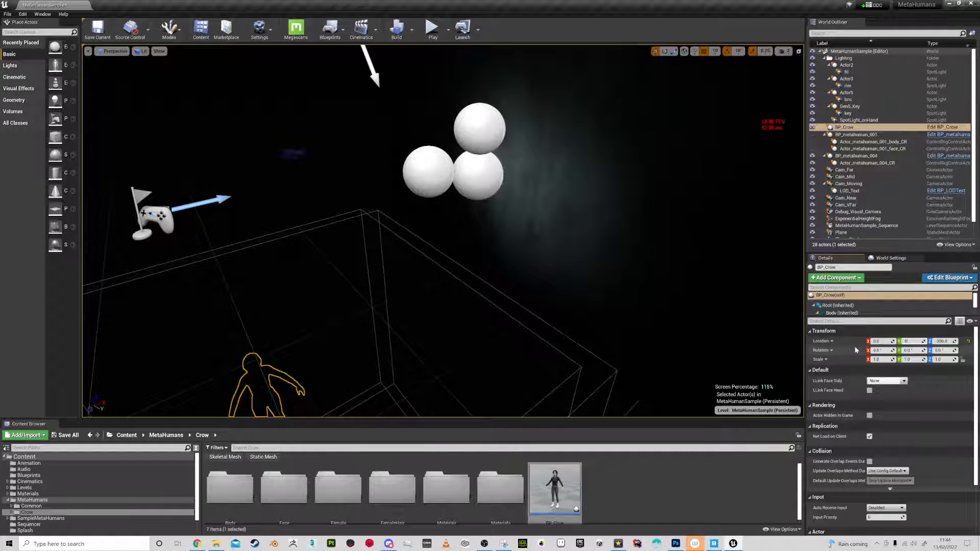
key("Tab")
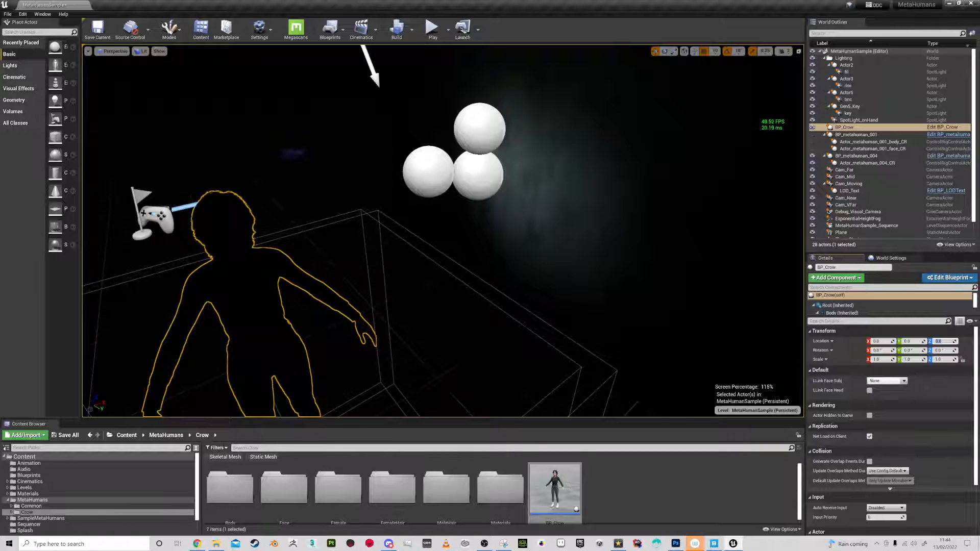
Step: Rotate BP_Crow 90 degrees about the Z axis
right_click_drag(371, 325, 371, 326)
right_click_drag(614, 226, 613, 225)
key("e")
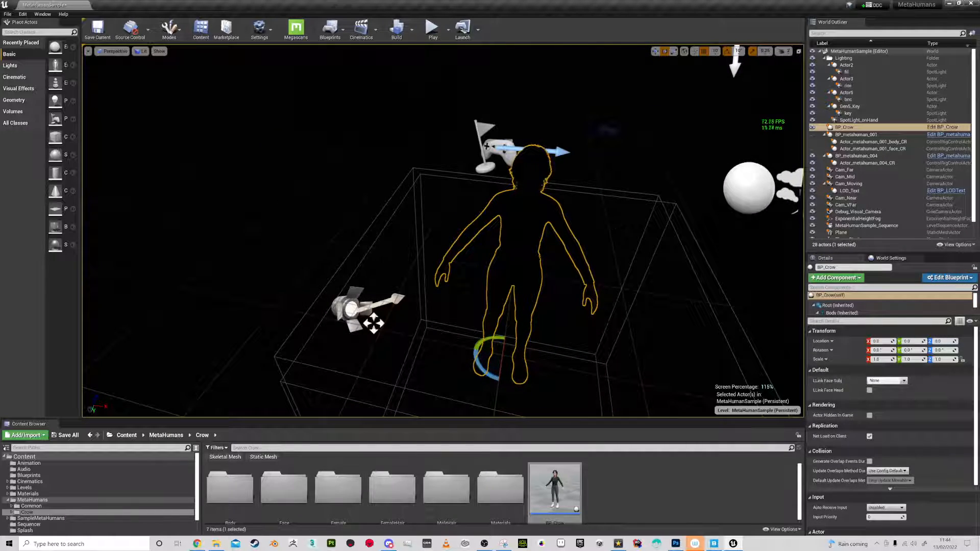
left_click_drag(481, 370, 497, 380)
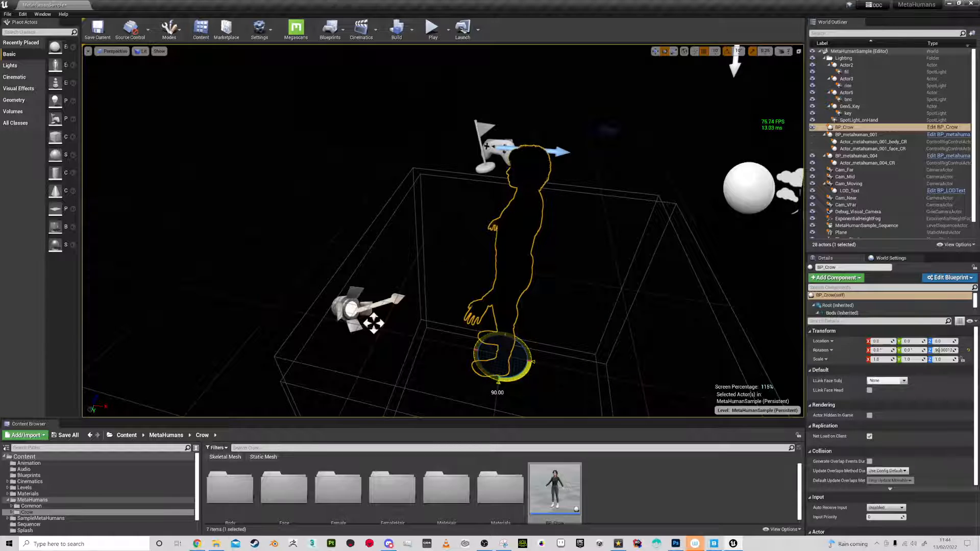
Step: Move BP_Crow along the X axis to 140, into the lit area near the backdrop
right_click_drag(366, 388, 366, 390)
key("w")
left_click_drag(417, 325, 540, 289)
Step: Expand BP_Crow's component list, select the Face component and examine its assigned materials
right_click_drag(540, 289, 527, 168)
key("w")
key("w")
key("s")
key("q")
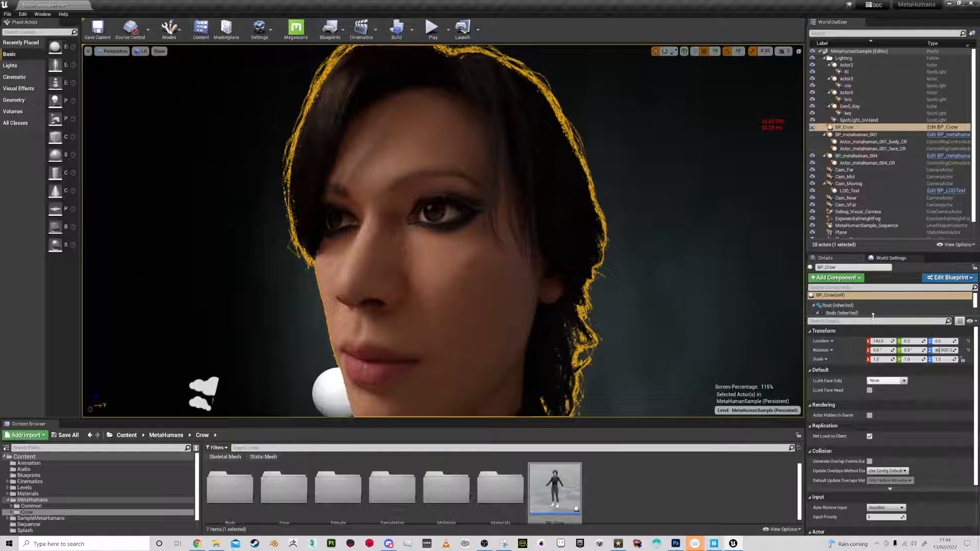
left_click_drag(873, 317, 868, 389)
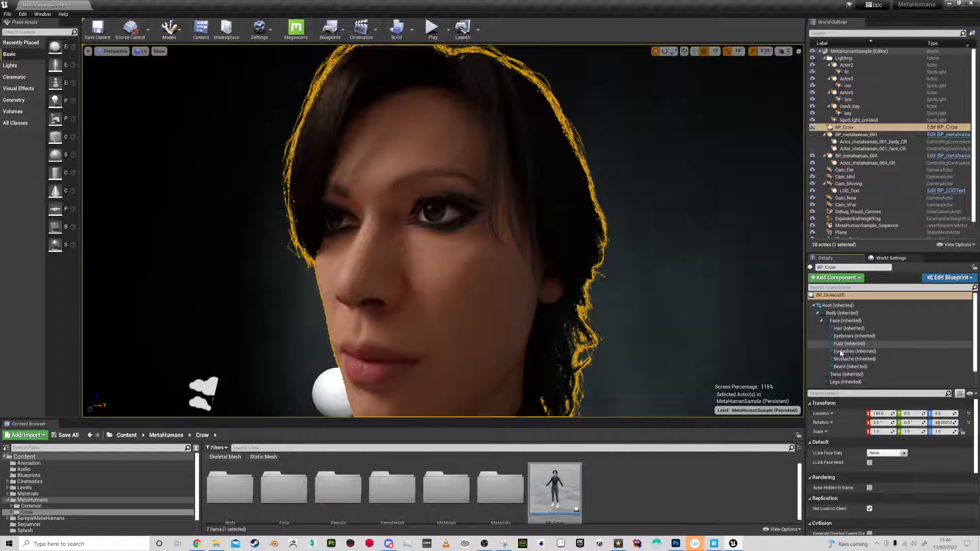
left_click(845, 321)
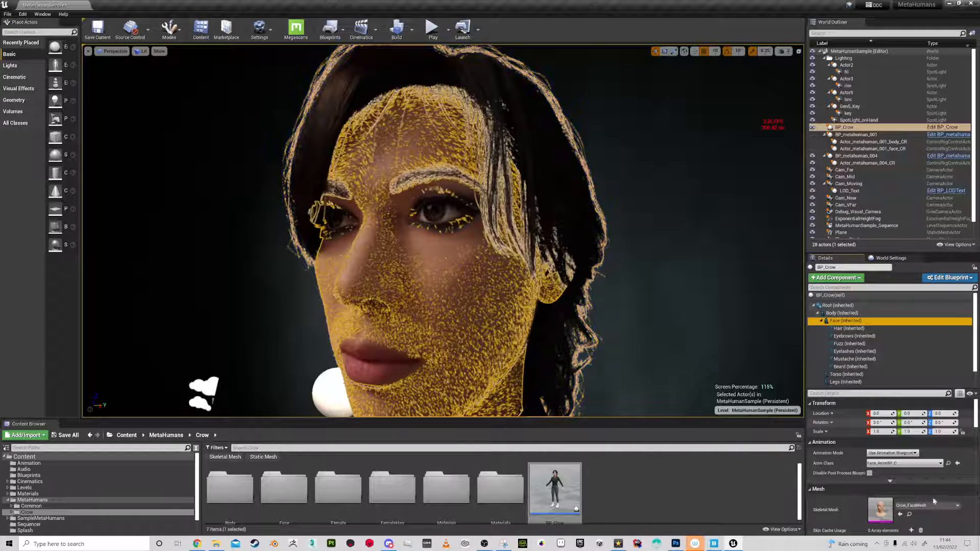
scroll(975, 421, "down", 1)
scroll(976, 434, "down", 6)
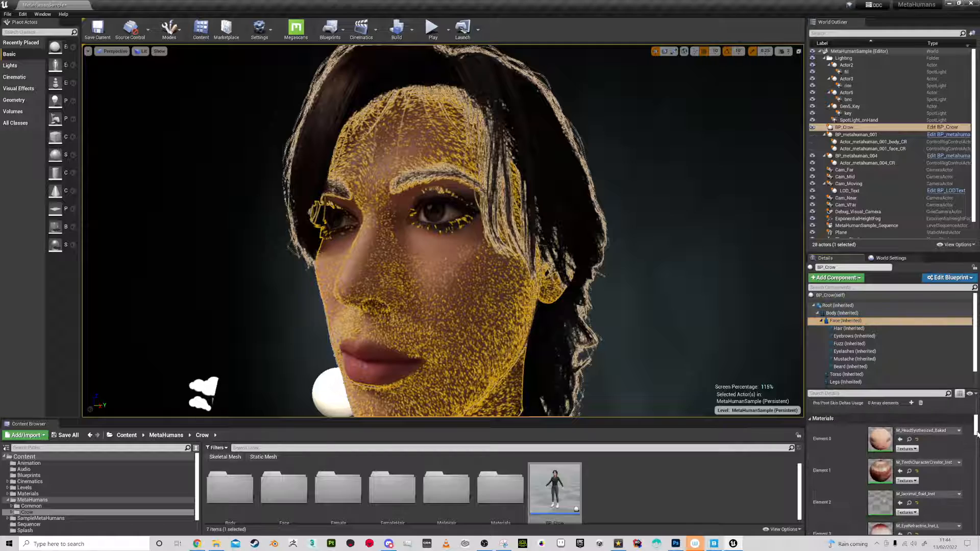
scroll(978, 442, "up", 1)
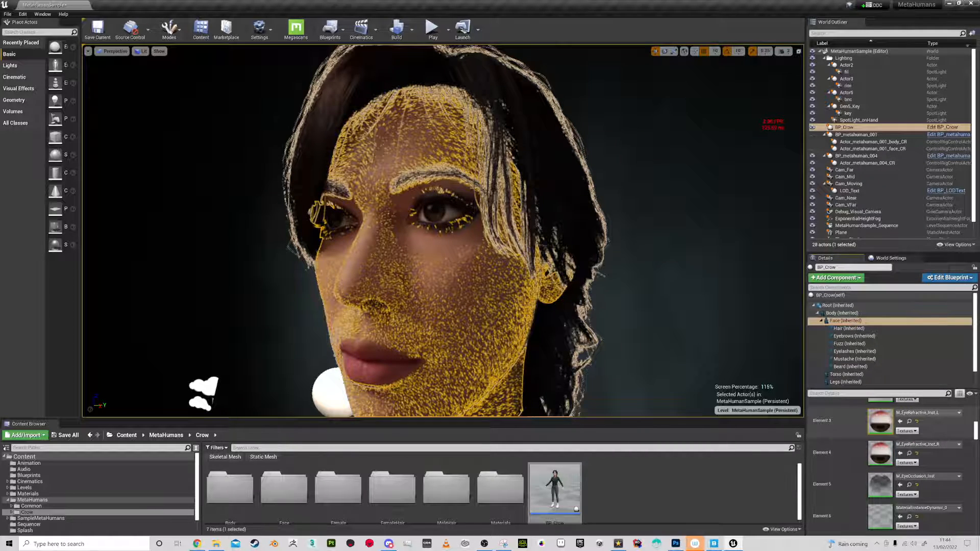
Step: Set the viewport's screen percentage to 60 and select the background plane in place of Crow's face
left_click(88, 51)
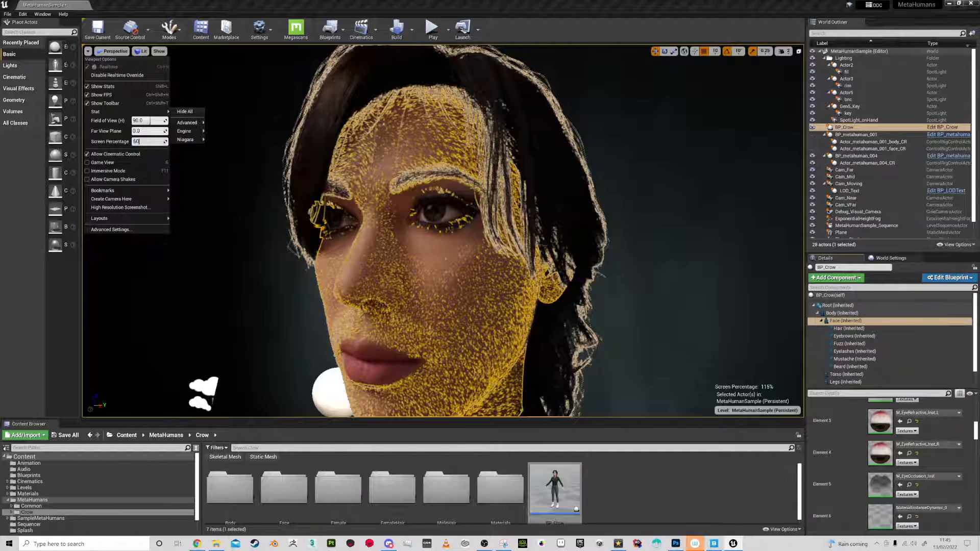
type("60")
key("Return")
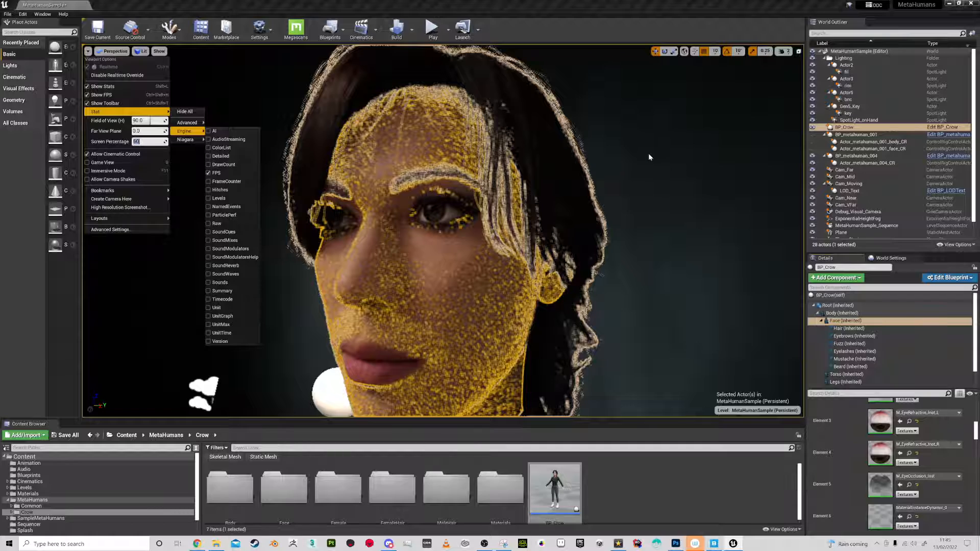
key("Escape")
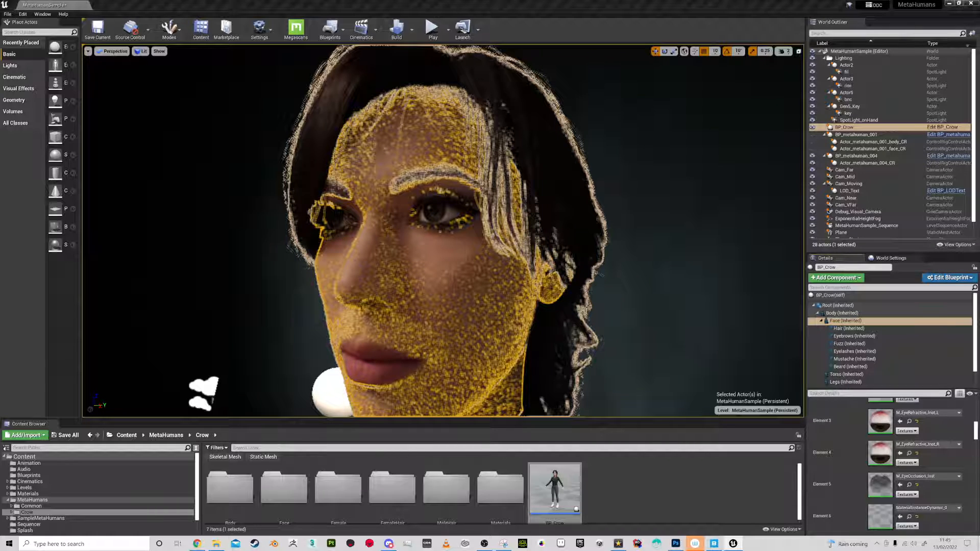
left_click(602, 275)
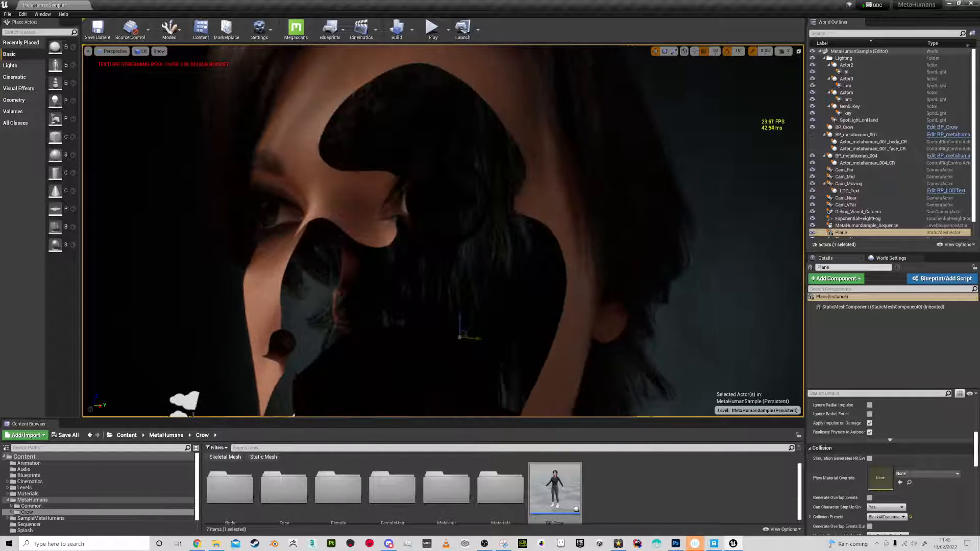
scroll(443, 231, "down", 10)
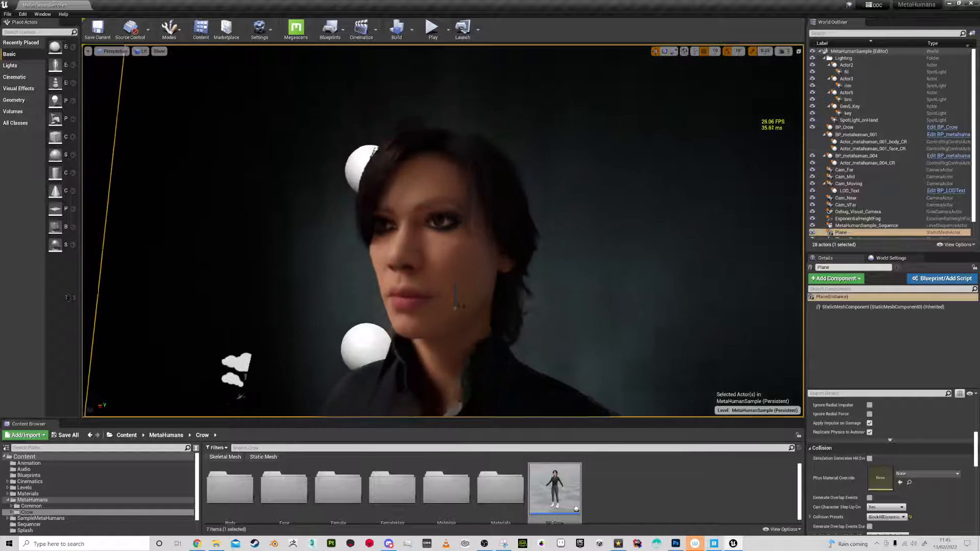
Step: Examine Crow's face, hair and clothing in the viewport, both close up and from further back
scroll(443, 232, "up", 10)
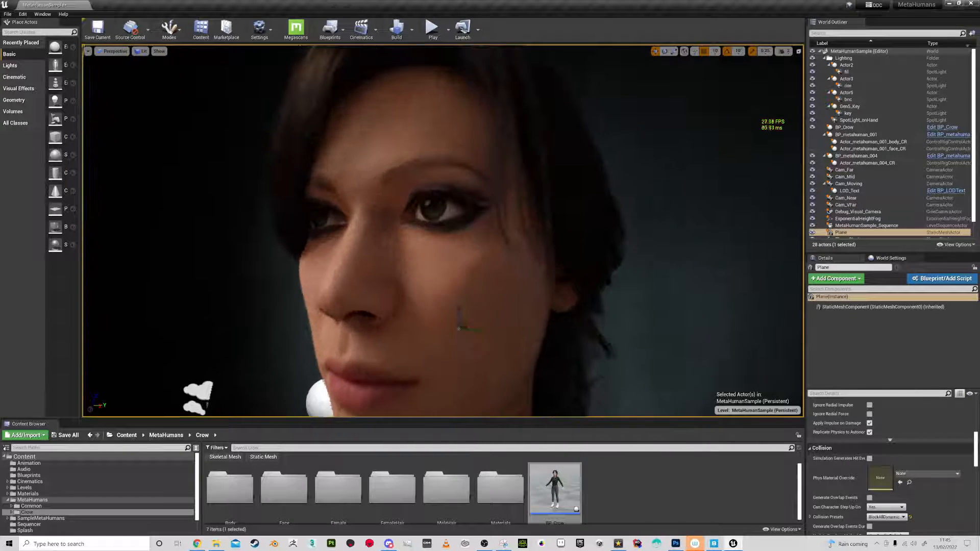
scroll(604, 280, "down", 10)
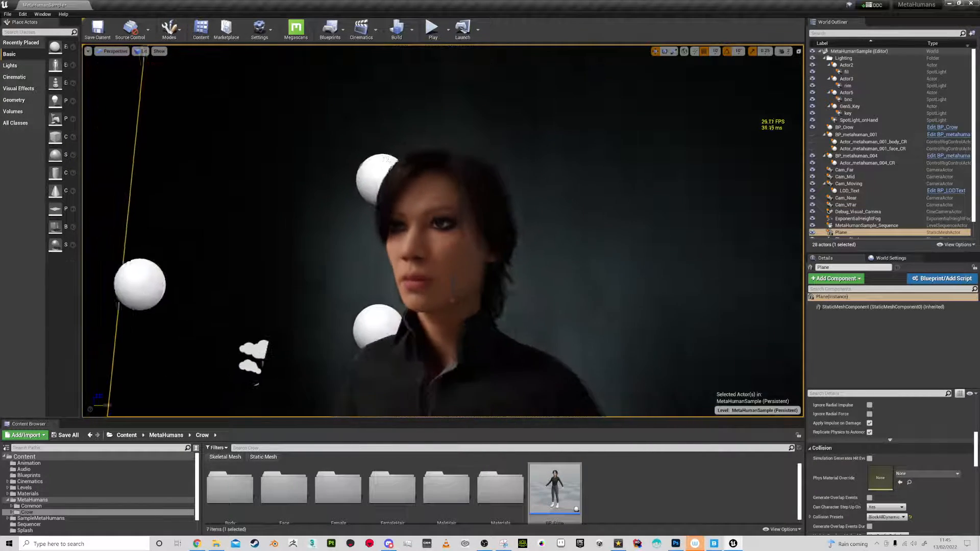
scroll(604, 280, "up", 10)
right_click_drag(443, 232, 689, 219)
key("f")
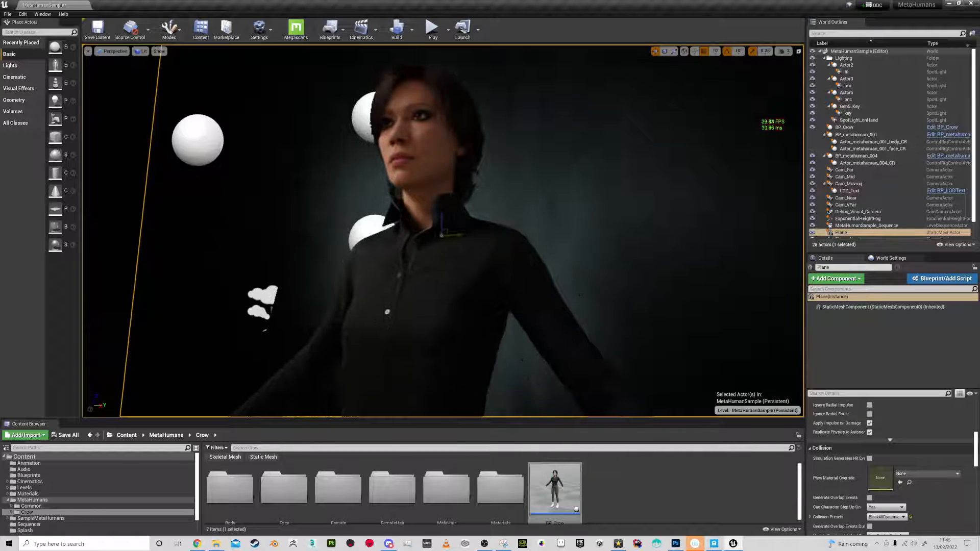
Step: Select BP_Crow, focus the view on the character and switch the viewport to game view
left_click(433, 286)
key("f")
left_click_drag(434, 286, 421, 347, "alt")
key("g")
right_click_drag(421, 348, 412, 282)
key("w")
key("w")
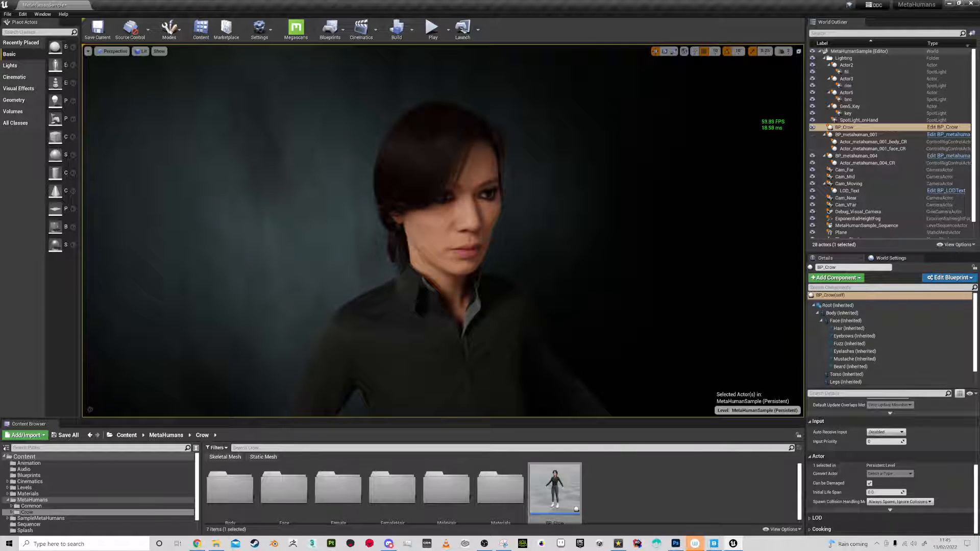
Step: Hide the BP_metahuman_004 character standing in the dark area so that Crow remains in view
right_click_drag(412, 282, 409, 247)
key("e")
key("w")
key("s")
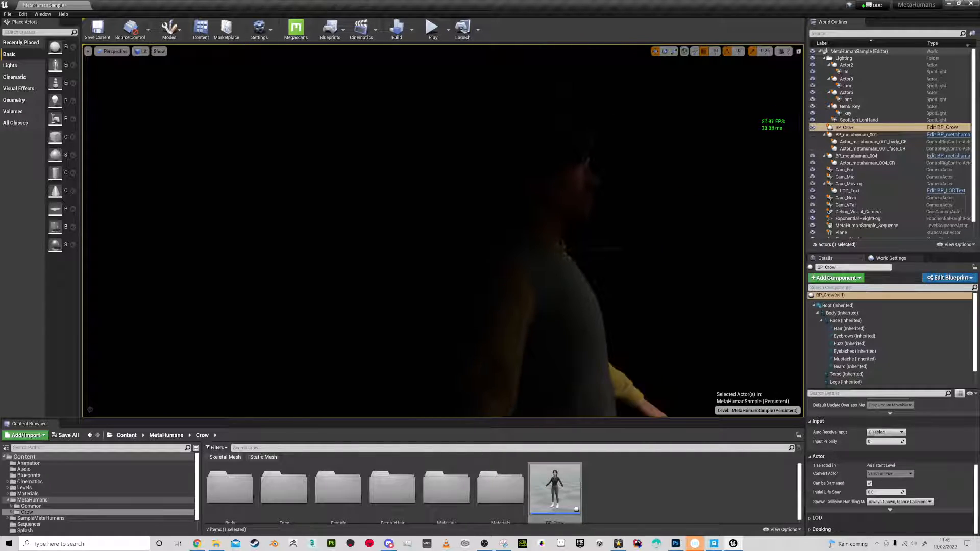
left_click(554, 296)
left_click(812, 156)
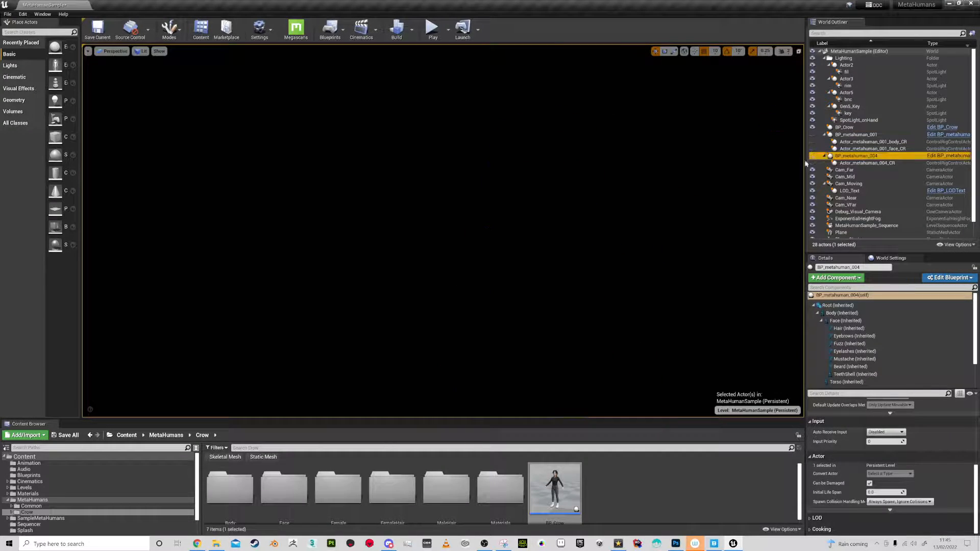
right_click_drag(714, 205, 817, 217)
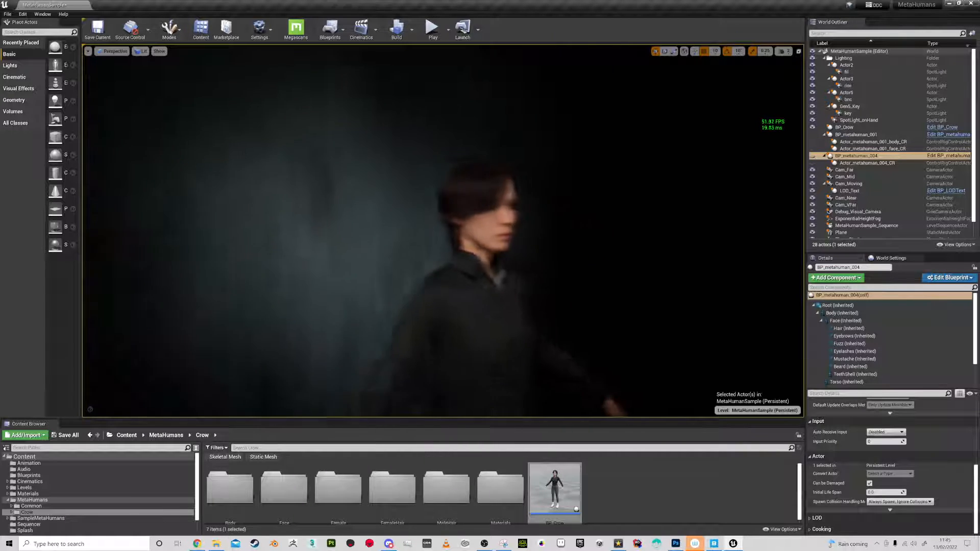
key("d")
right_click_drag(480, 230, 403, 211)
key("w")
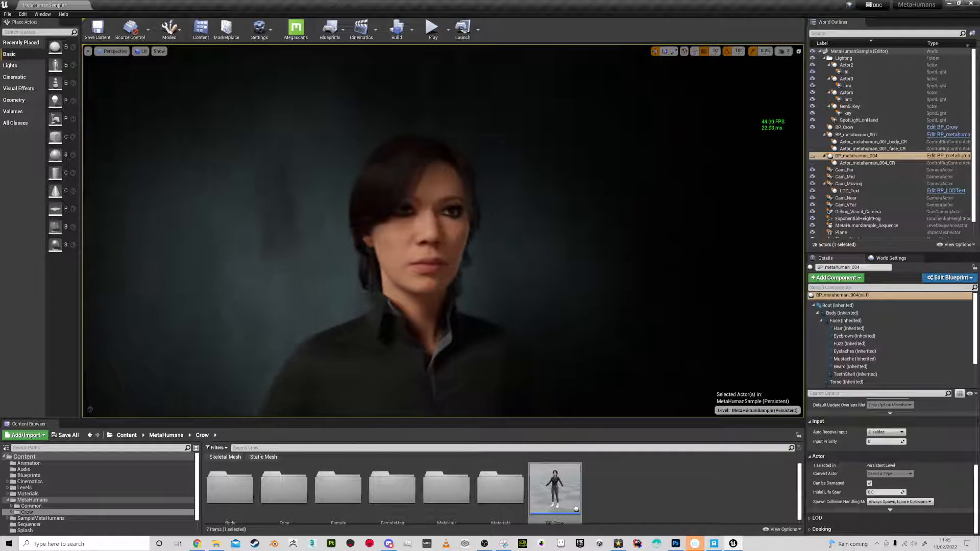
Step: Set the viewport's screen percentage to 100 and show the FPS counter
left_click(88, 51)
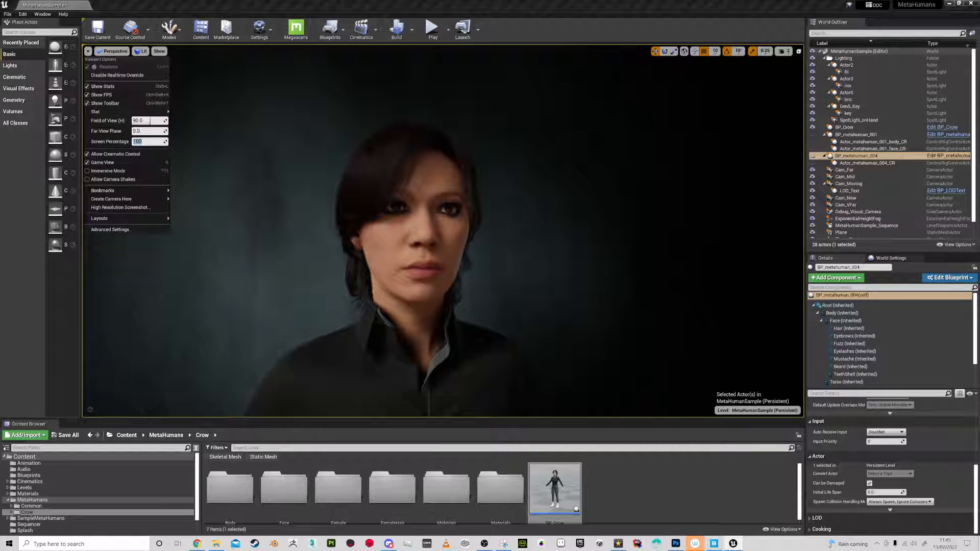
key("Escape")
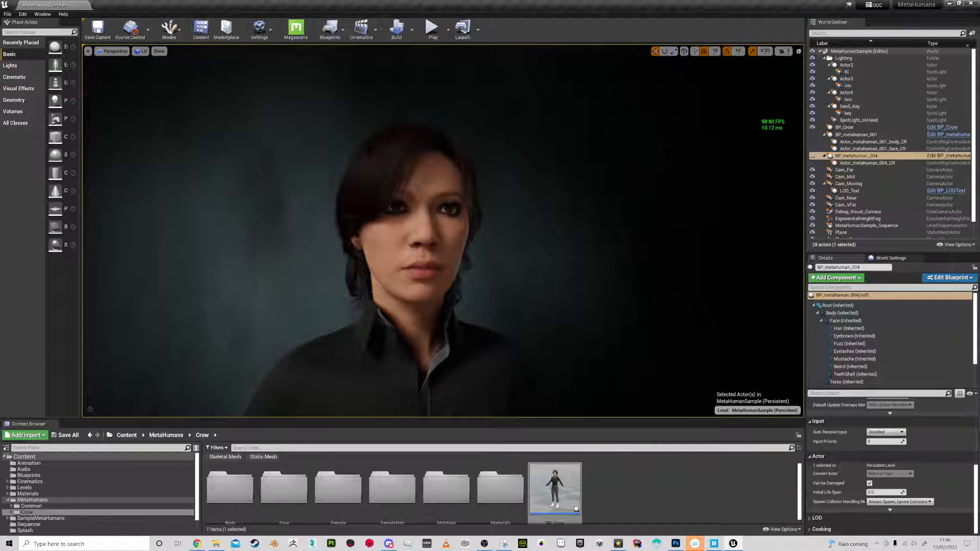
right_click(409, 139)
key("Escape")
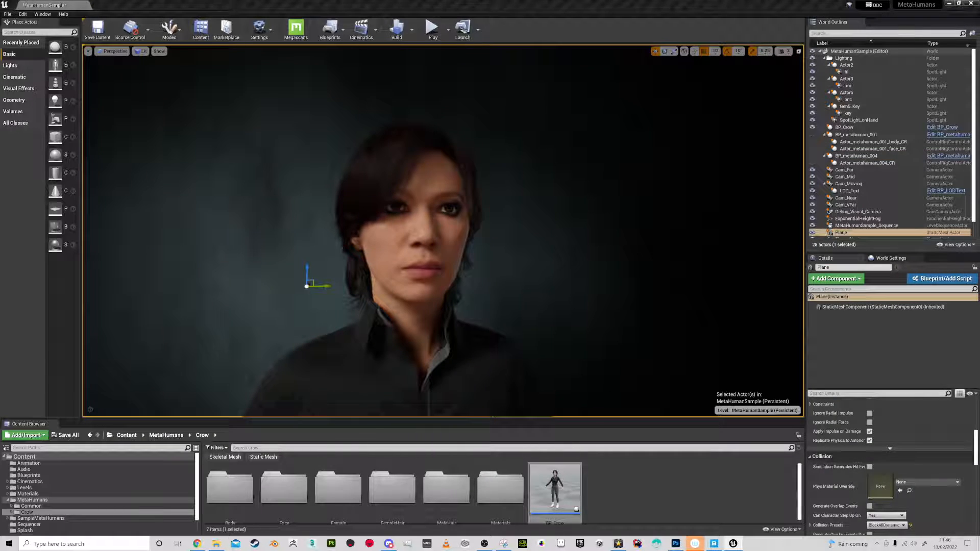
key("ctrl+shift+h")
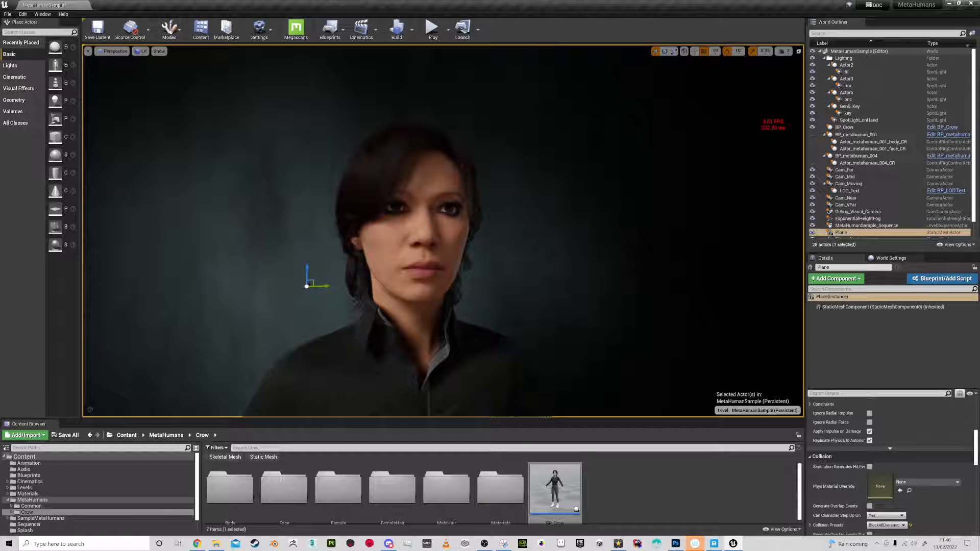
Step: Lower the viewport's screen percentage to 50 and face Crow from the front in game view
right_click_drag(443, 230, 476, 229)
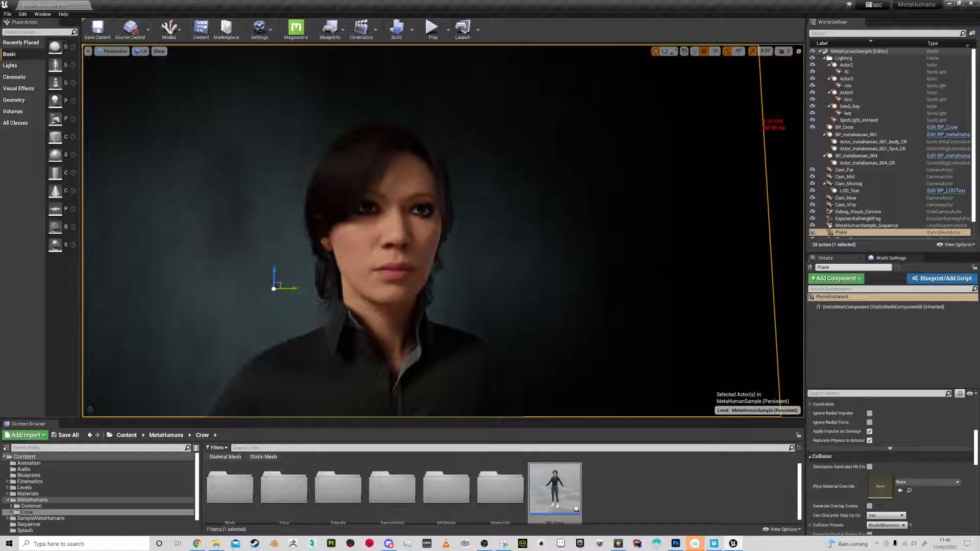
key("s")
key("g")
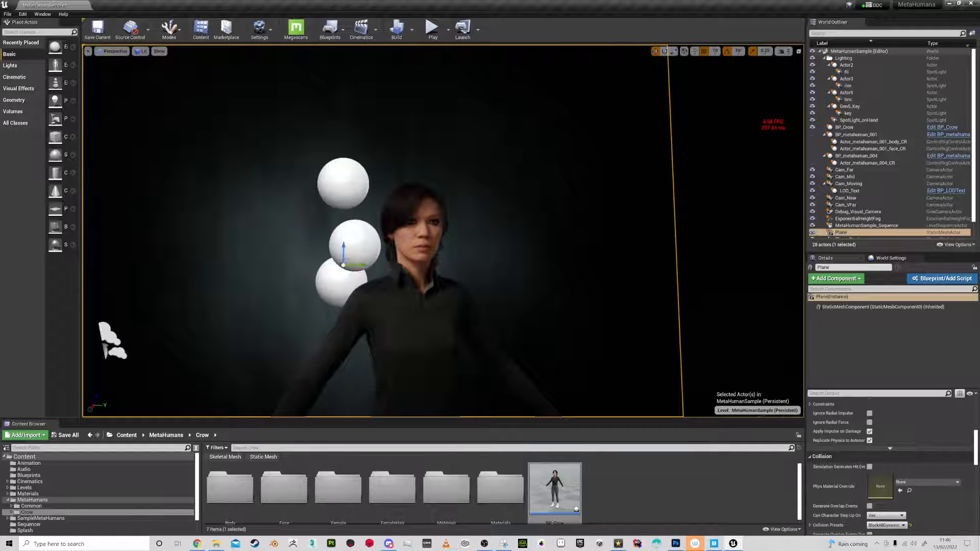
key("g")
key("w")
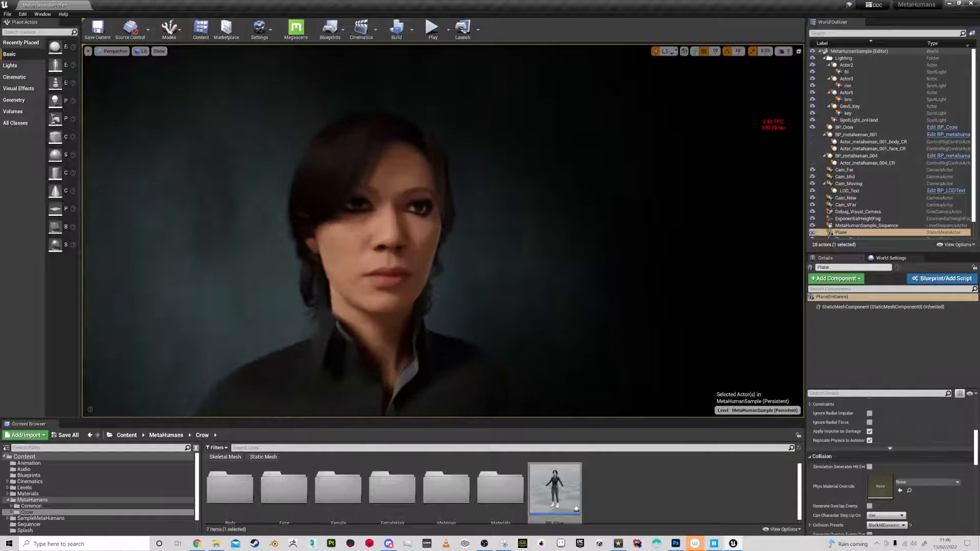
left_click(88, 51)
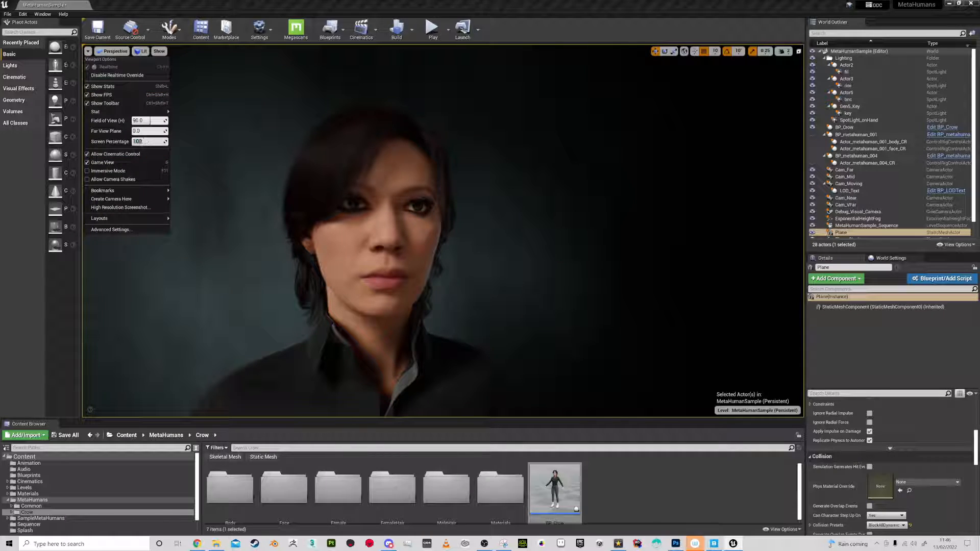
key("Return")
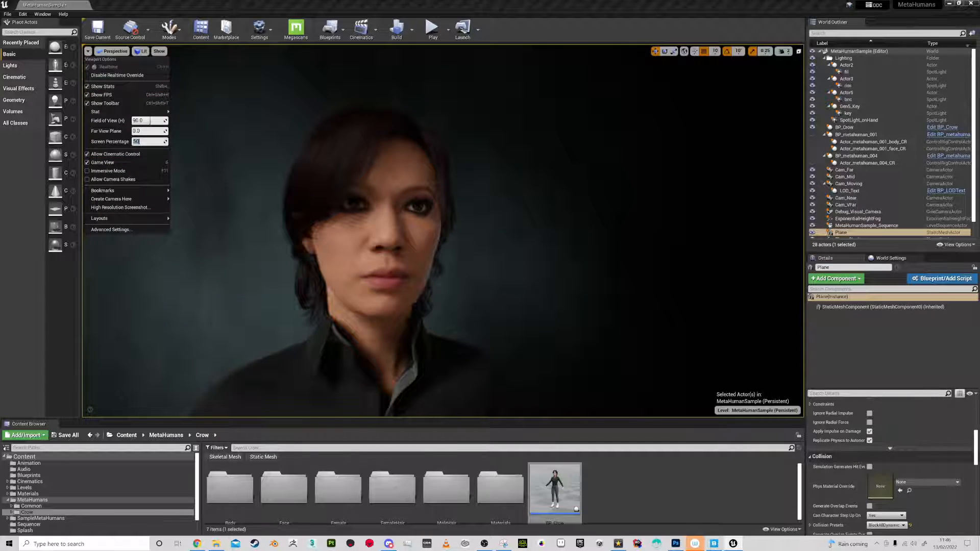
left_click(531, 176)
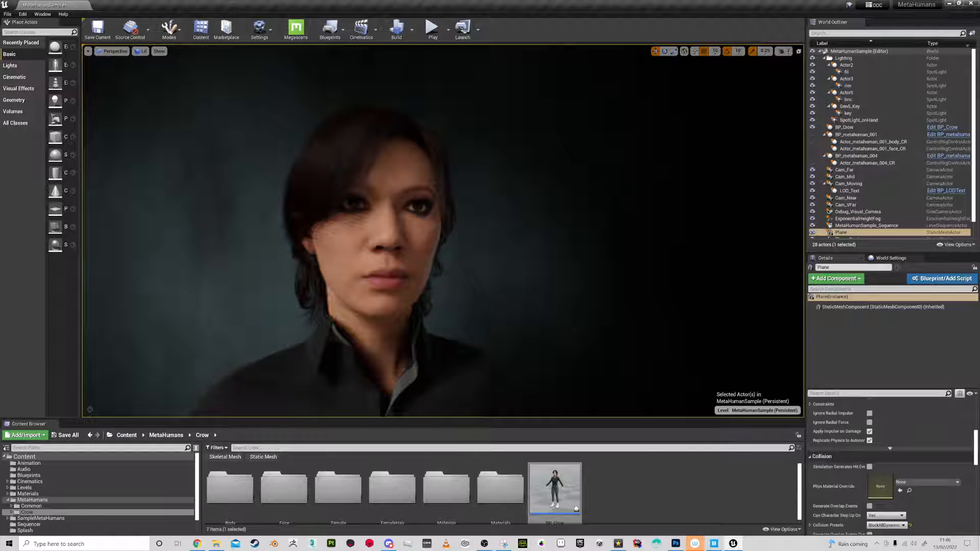
mouse_move(443, 231)
right_mouse_down()
mouse_move(398, 227)
mouse_move(449, 235)
right_mouse_up()
key("s")
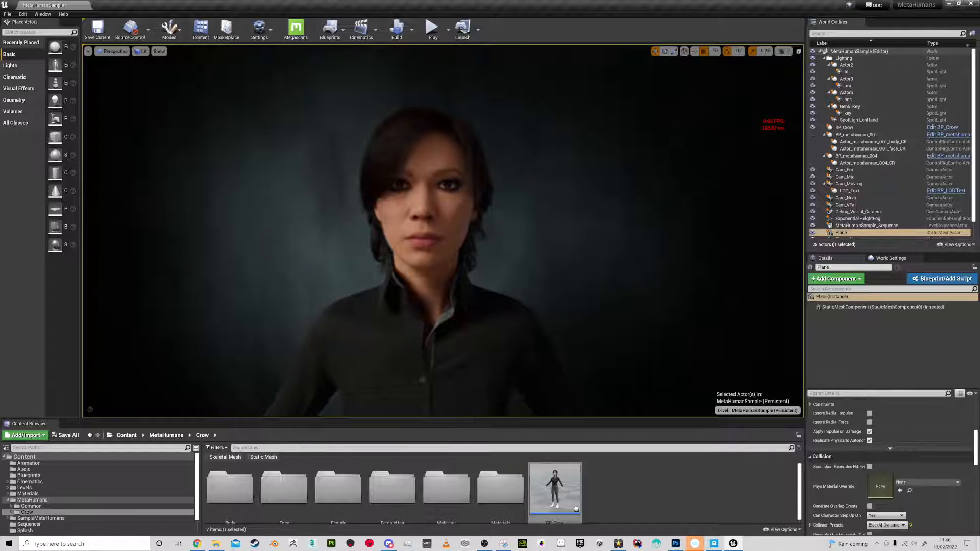
Step: Select BP_Crow's Face component and locate its Element 4 material, M_EyeRefractive_Inst_R, among the project assets
left_click(834, 332)
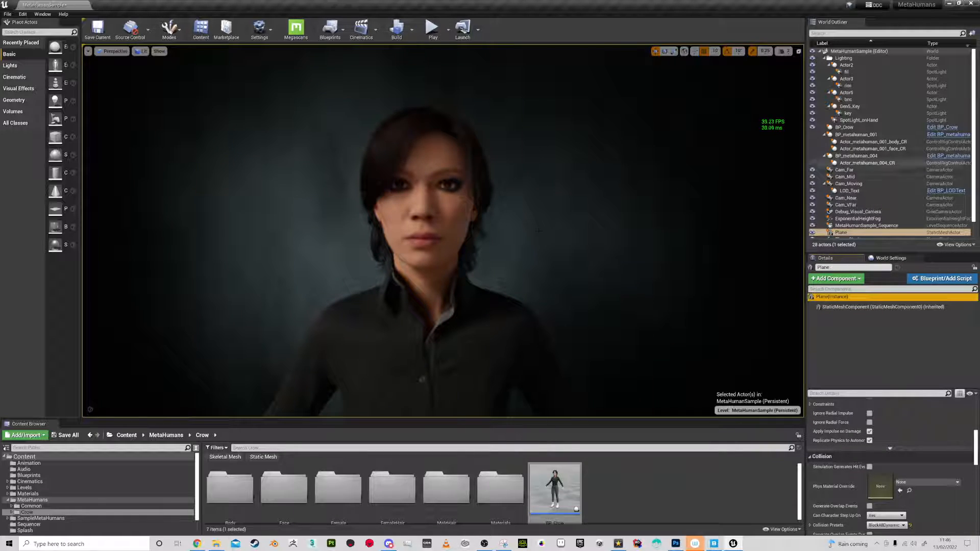
left_click(843, 128)
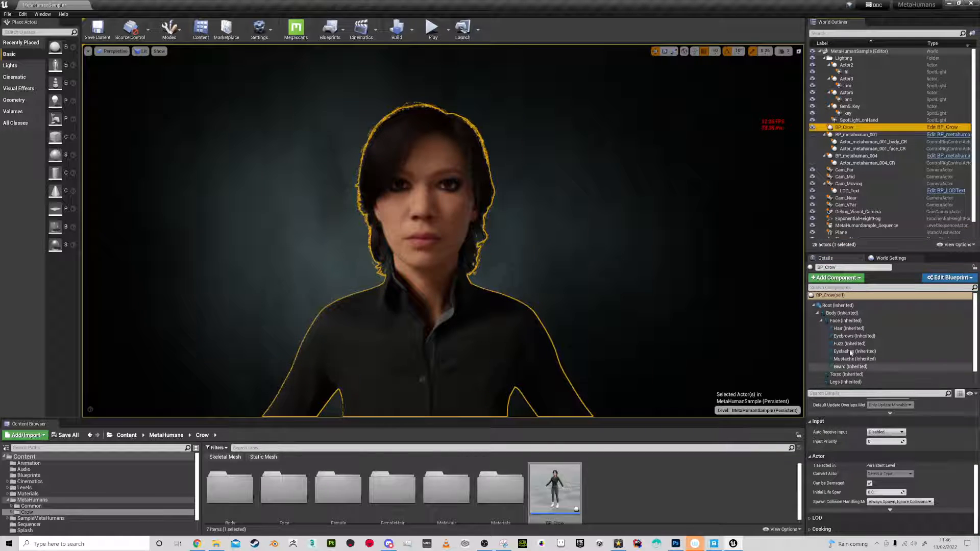
left_click(846, 321)
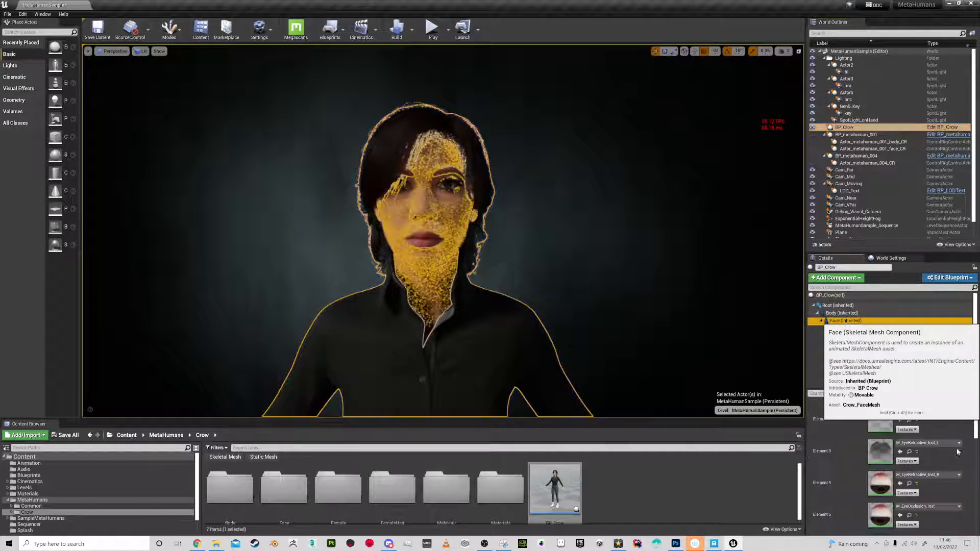
left_click(909, 483)
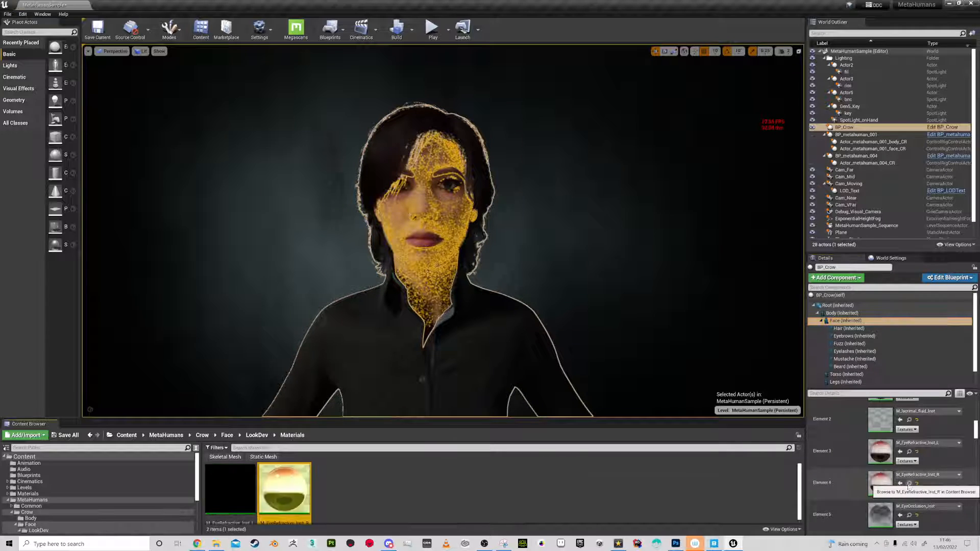
Step: Open the M_EyeRefractive_Inst_L and M_EyeRefractive_Inst_R material instances together for editing
left_click(220, 482, "ctrl")
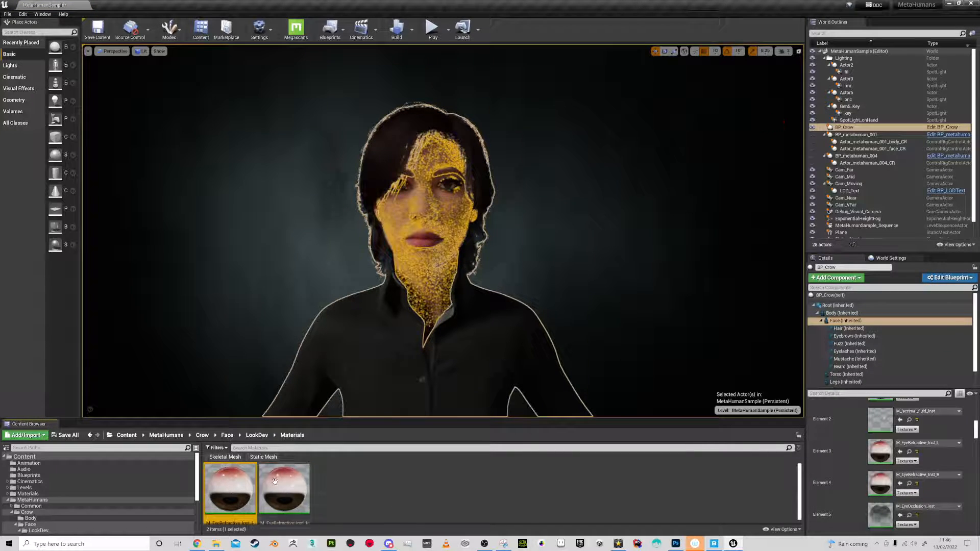
right_click(282, 480)
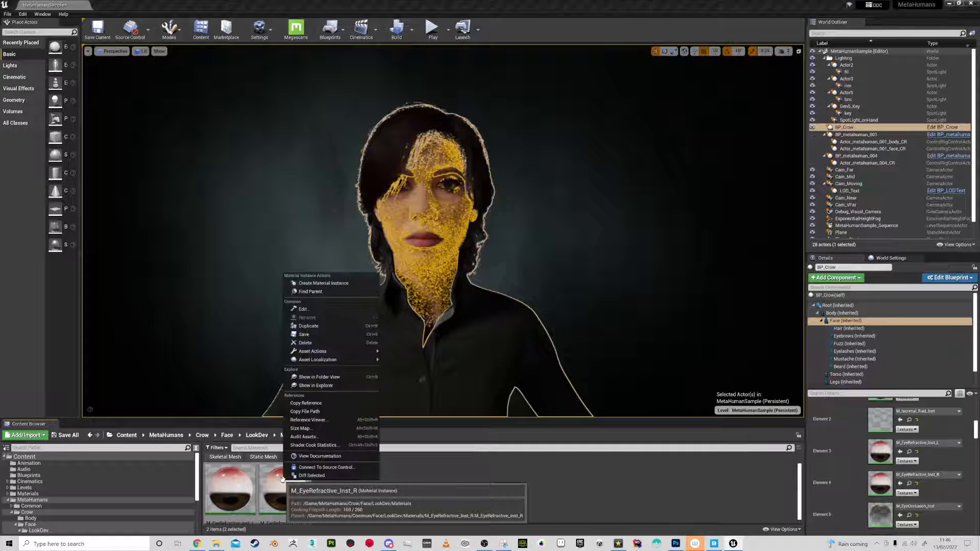
mouse_move(324, 352)
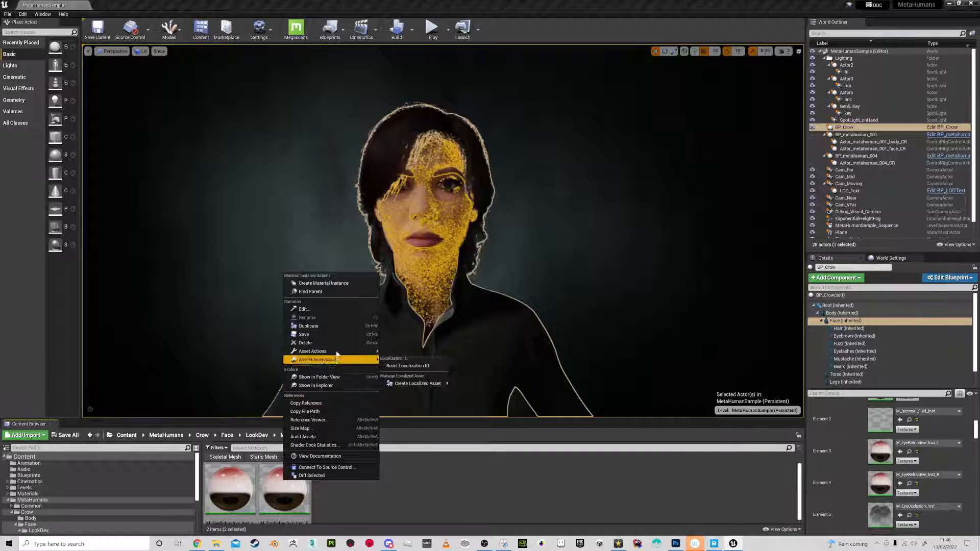
left_click(327, 309)
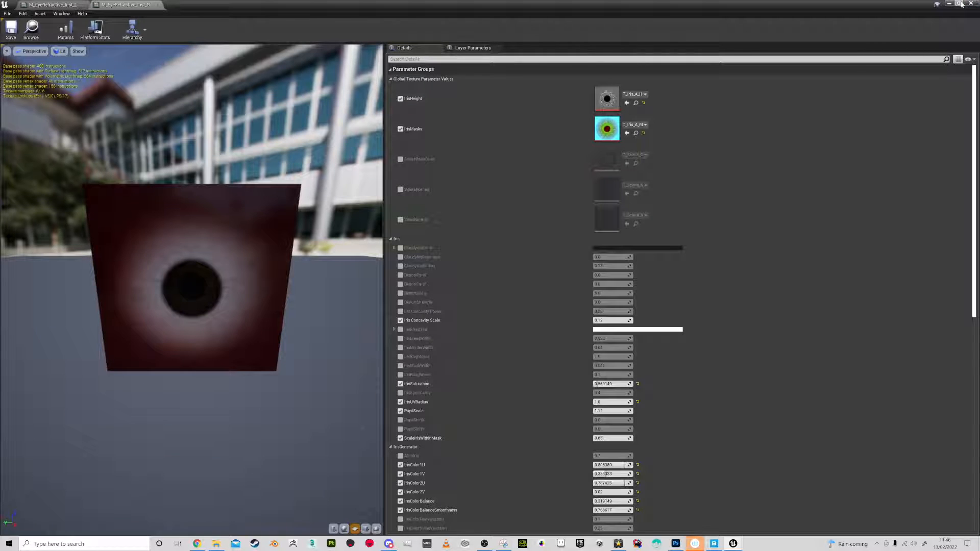
Step: Float the material instance editor beside the viewport, separate M_EyeRefractive_Inst_R into its own window and close that one
left_click(959, 3)
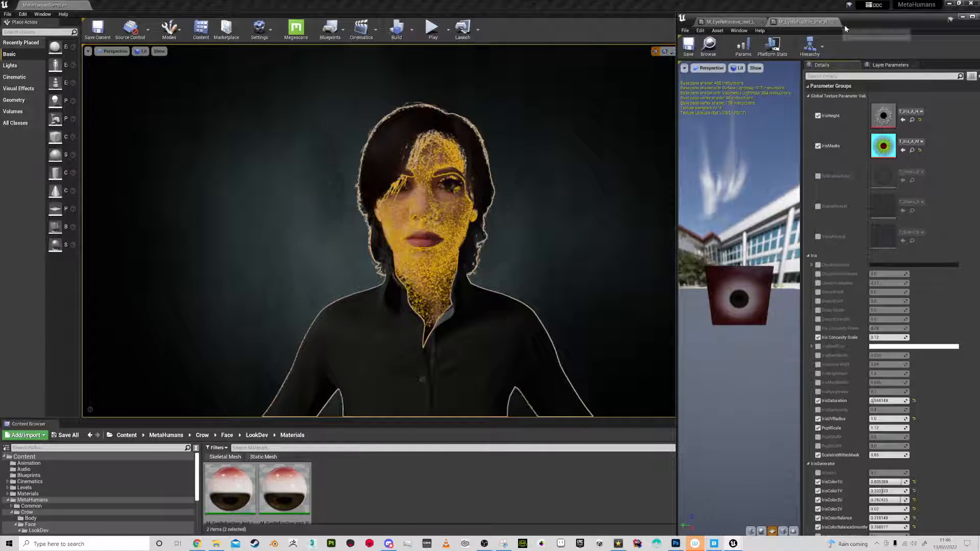
left_click_drag(844, 25, 811, 10)
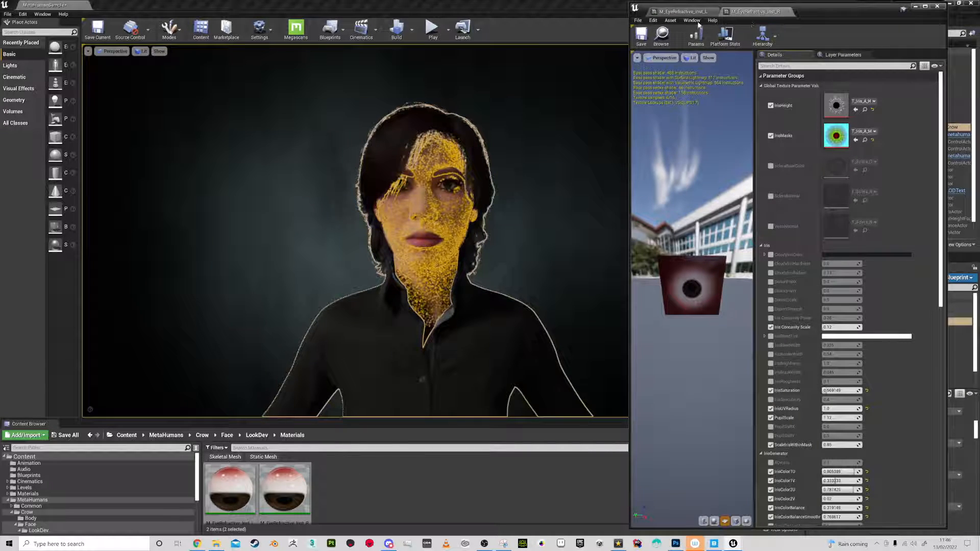
left_click_drag(740, 13, 721, 394)
left_click_drag(834, 396, 568, 288)
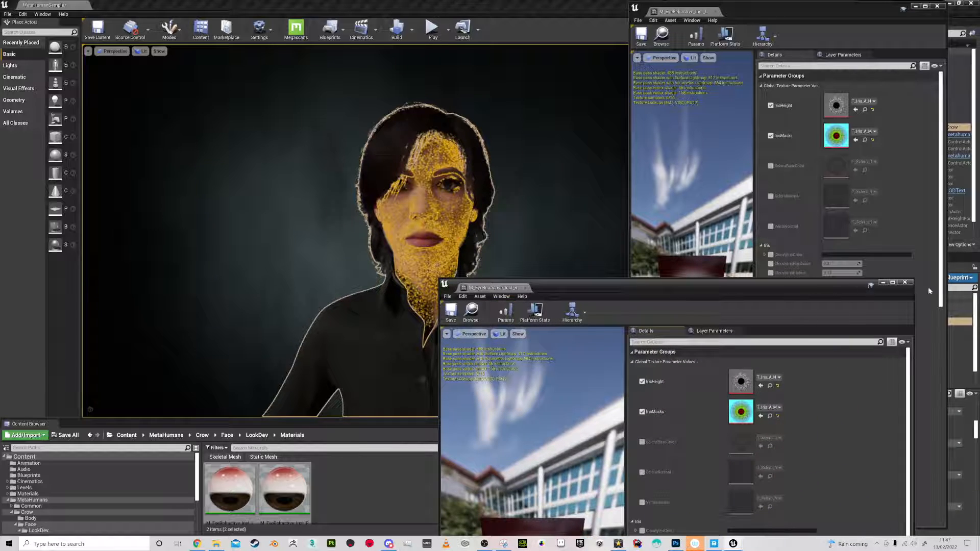
left_click(905, 282)
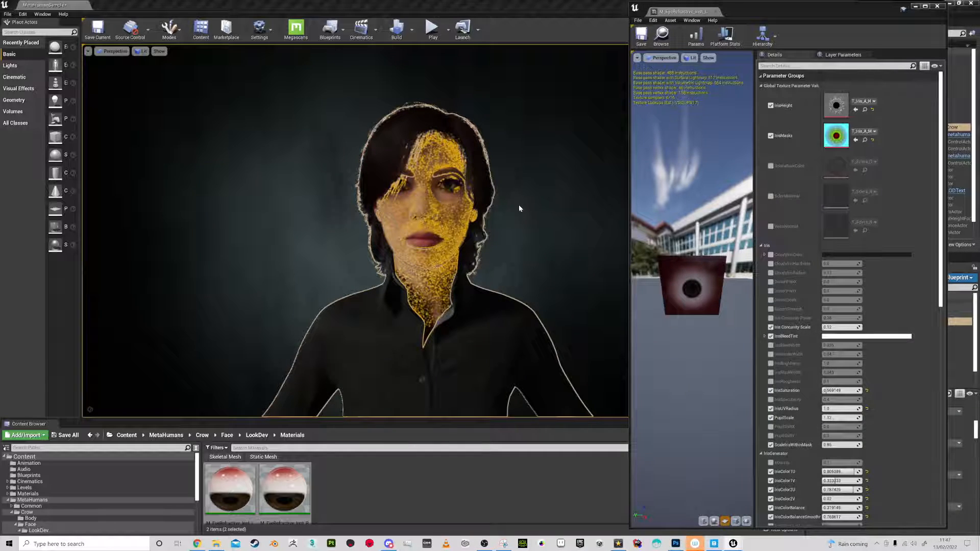
Step: Try a lower PupilScale on M_EyeRefractive_Inst_L while viewing Crow's eyes up close, and undo the change
right_click(514, 211)
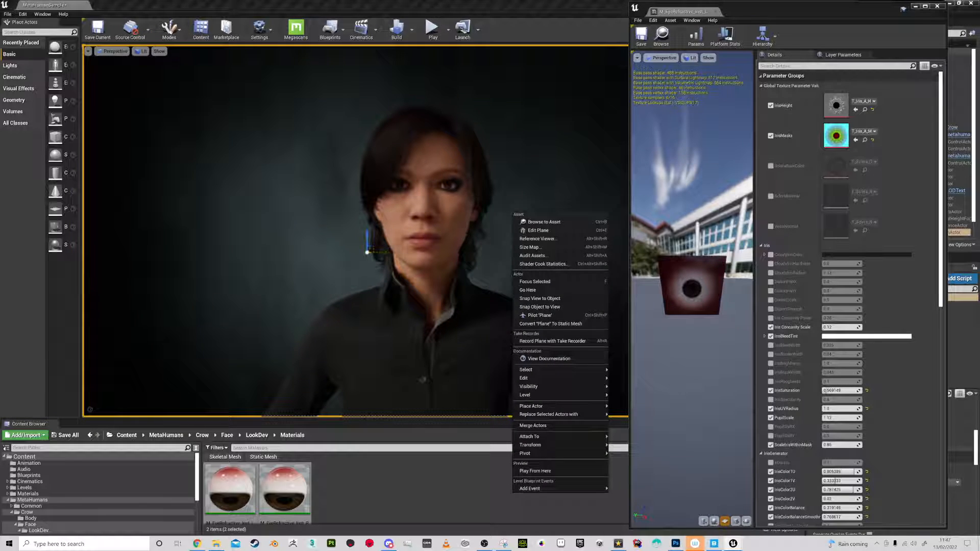
key("Escape")
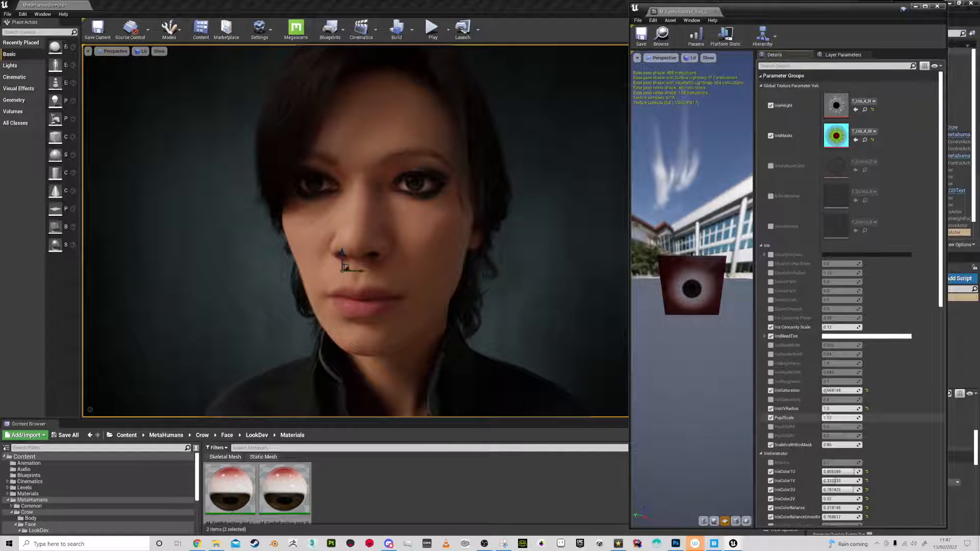
left_click_drag(861, 414, 890, 415)
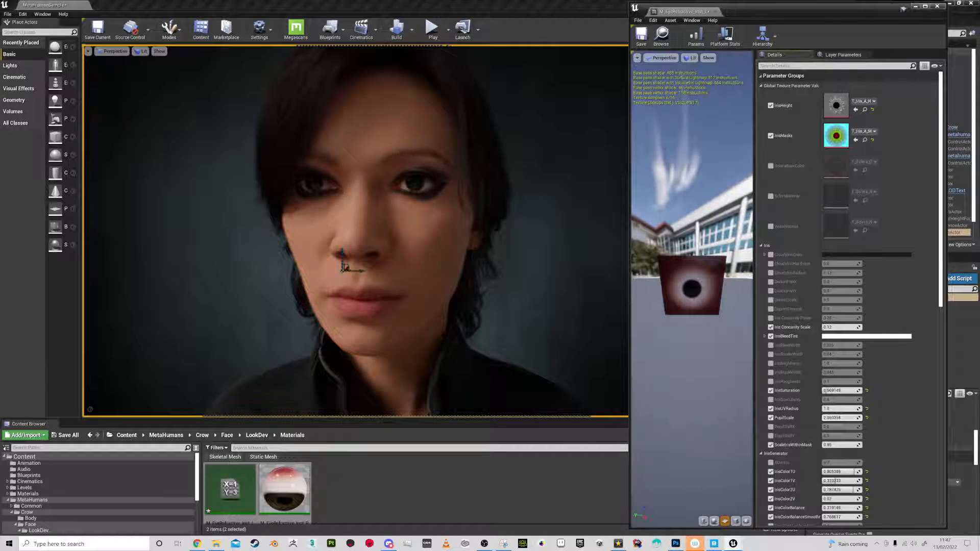
key("ctrl+z")
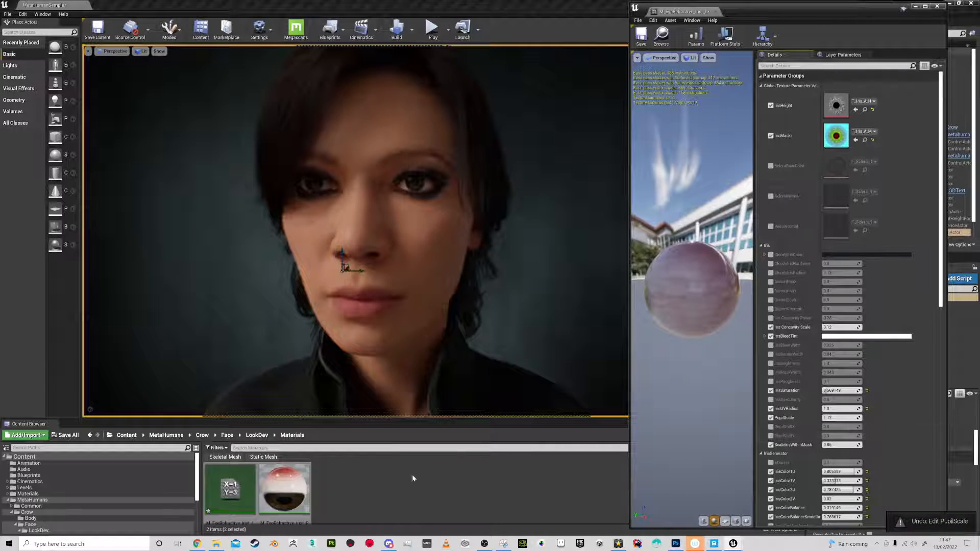
Step: Try several PupilScale values on M_EyeRefractive_Inst_L, from very low to very high, and finish by entering 2
left_click(295, 491)
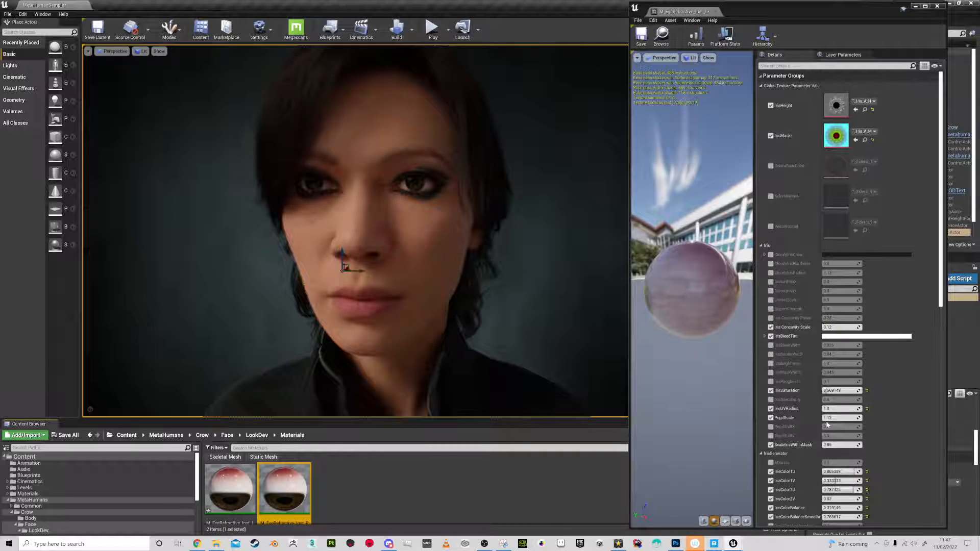
left_click_drag(841, 417, 844, 418)
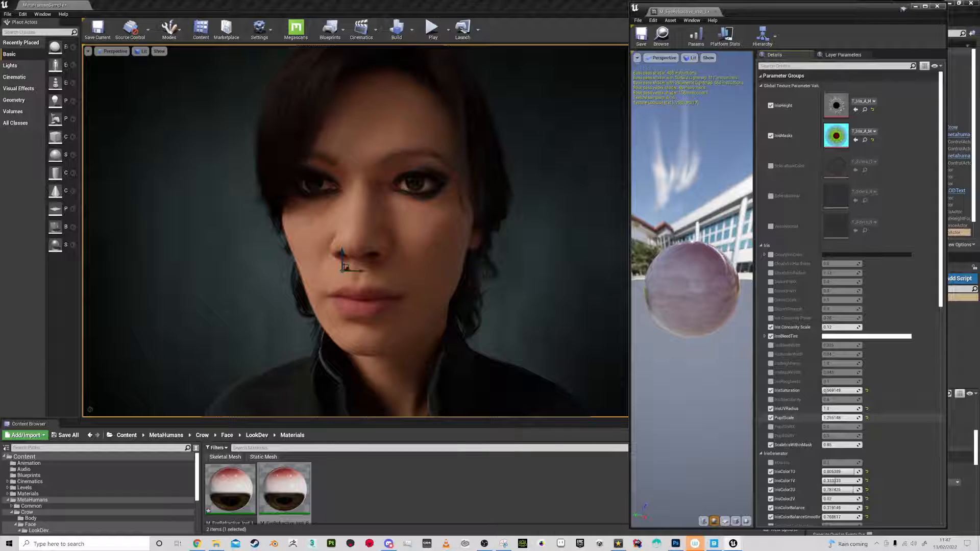
left_click_drag(842, 418, 801, 435)
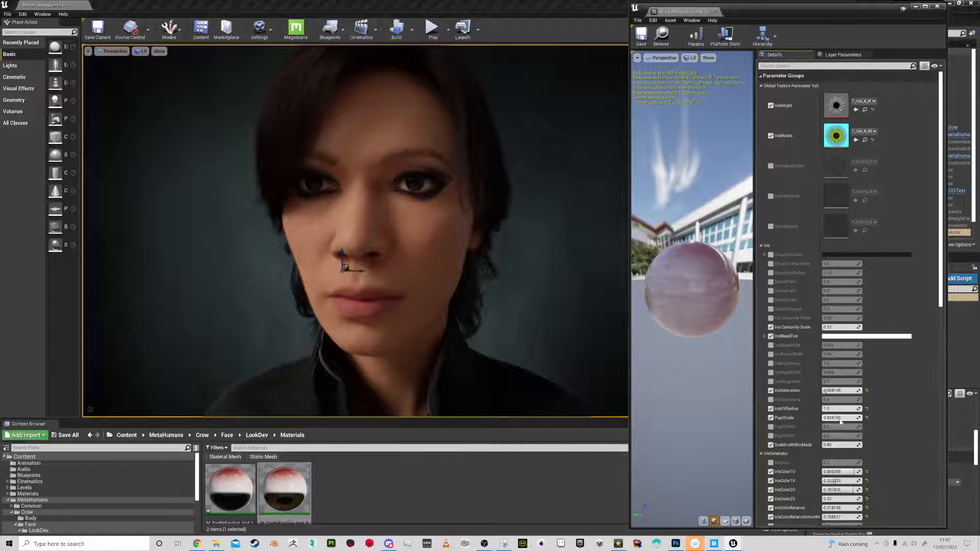
left_click_drag(848, 419, 822, 435)
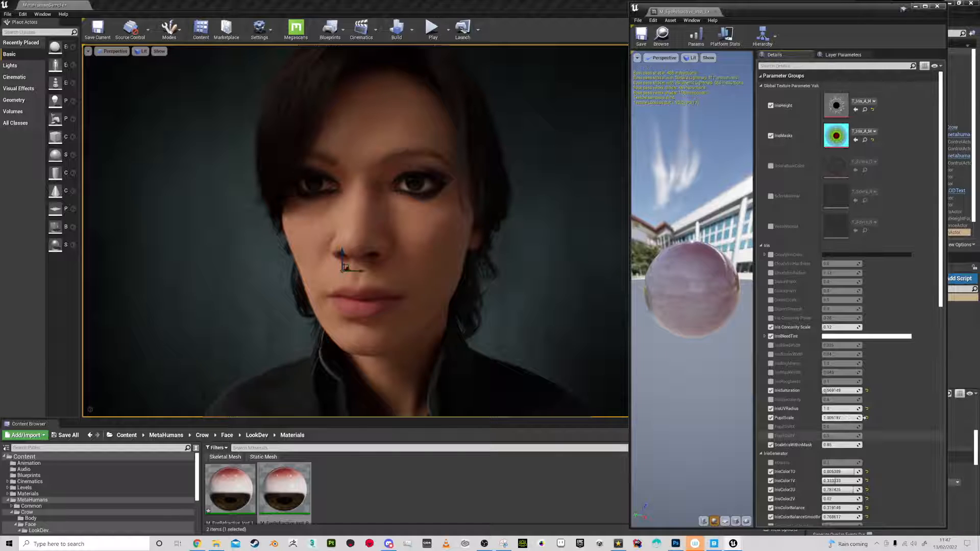
left_click(859, 418)
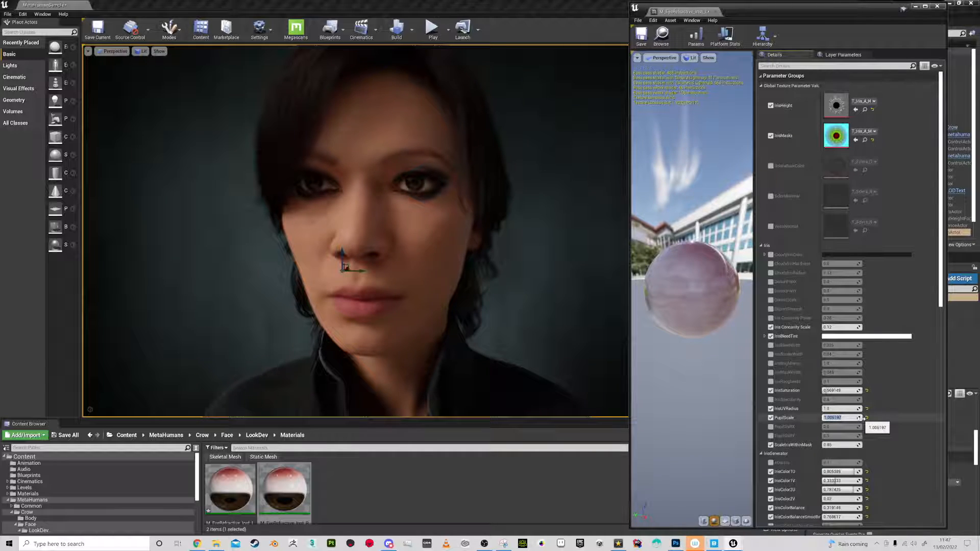
type("2")
key("Return")
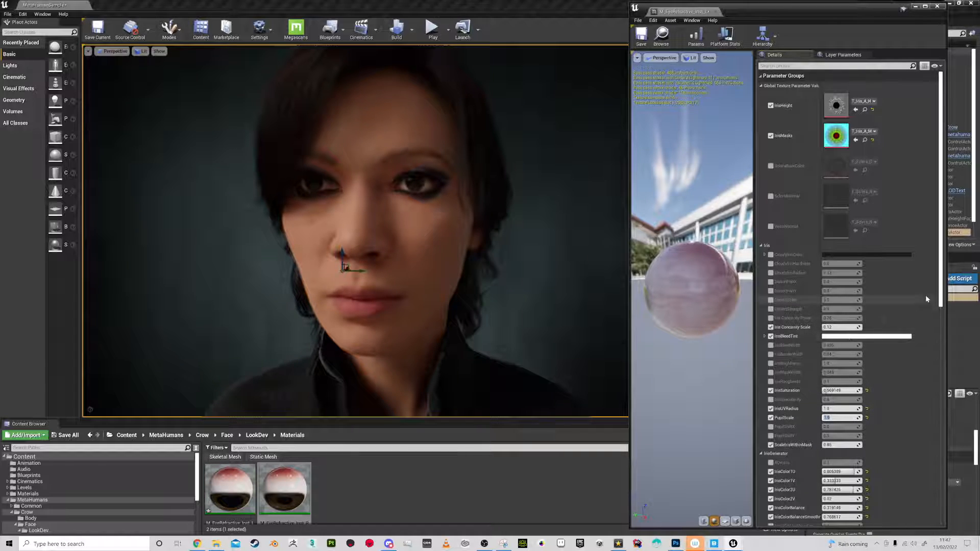
Step: Enable the IrisBrightness parameter of M_EyeRefractive_Inst_L and set it to 2
scroll(926, 299, "down", 1)
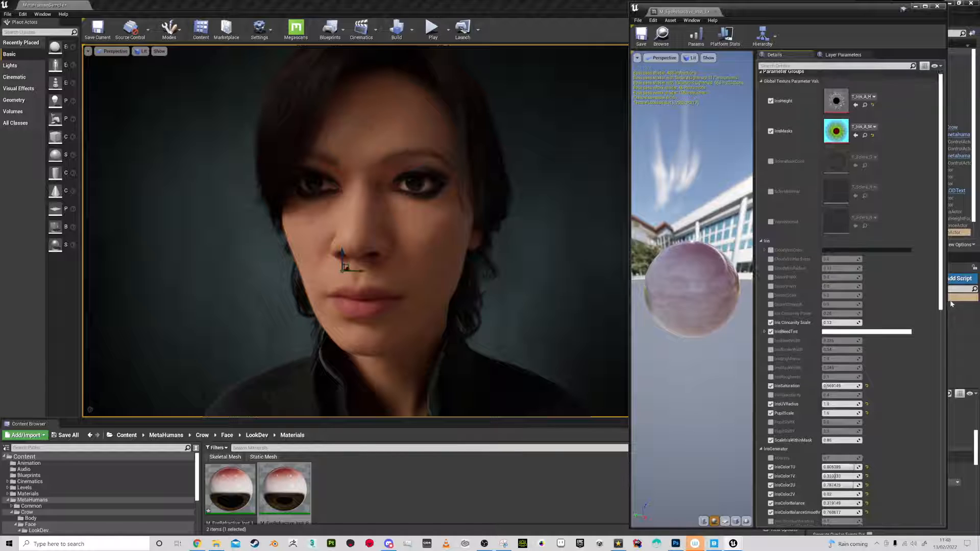
left_click_drag(951, 304, 953, 279)
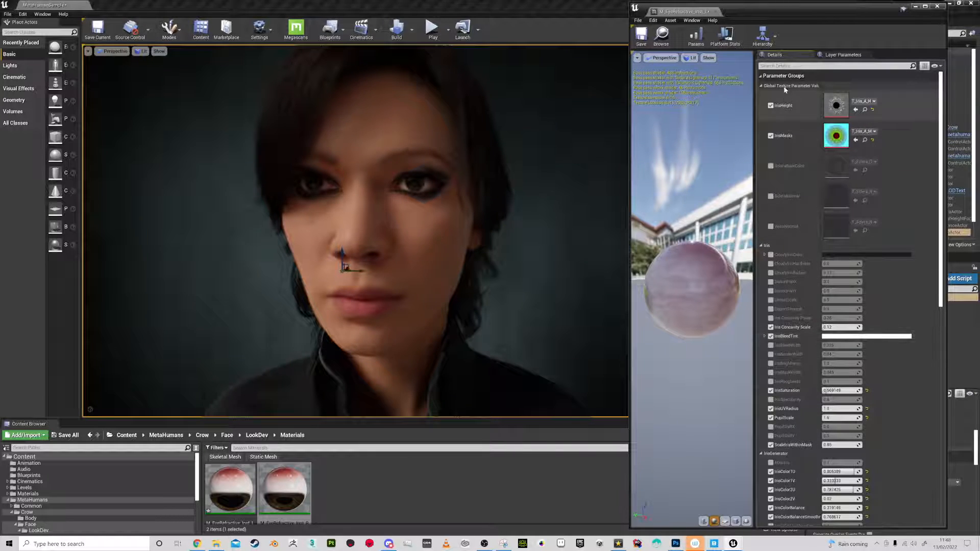
left_click(771, 364)
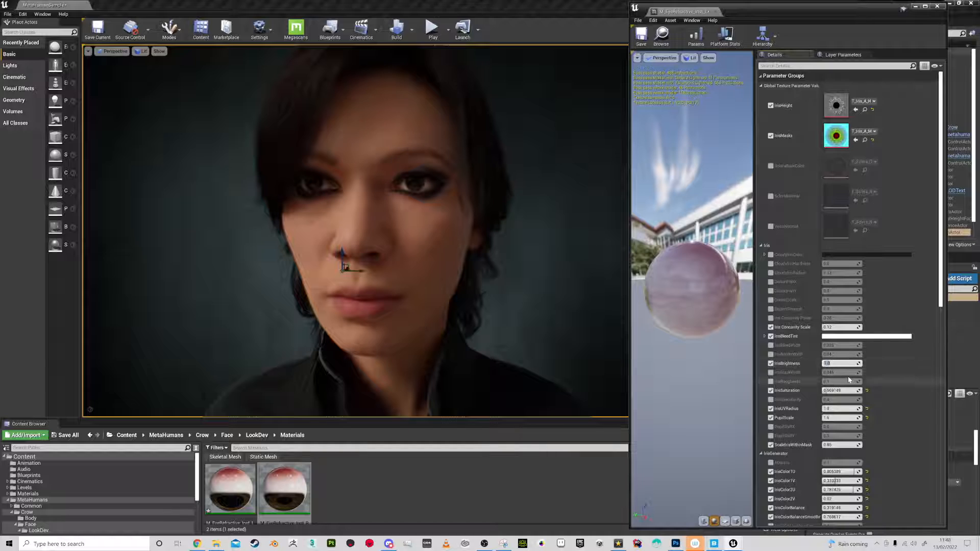
type("2")
key("Return")
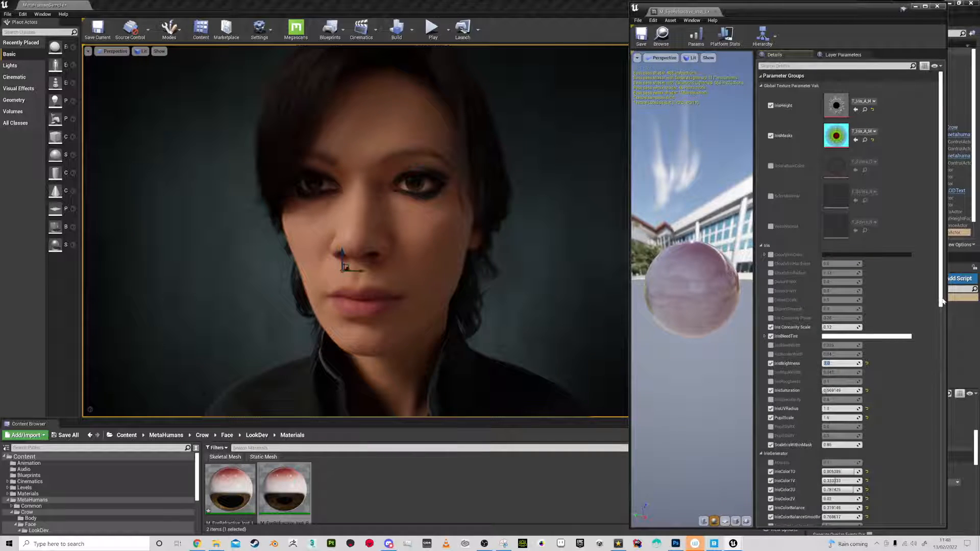
Step: Set PupilScale of M_EyeRefractive_Inst_L to 1.5 and re-enter its IrisBrightness value
left_click(848, 418)
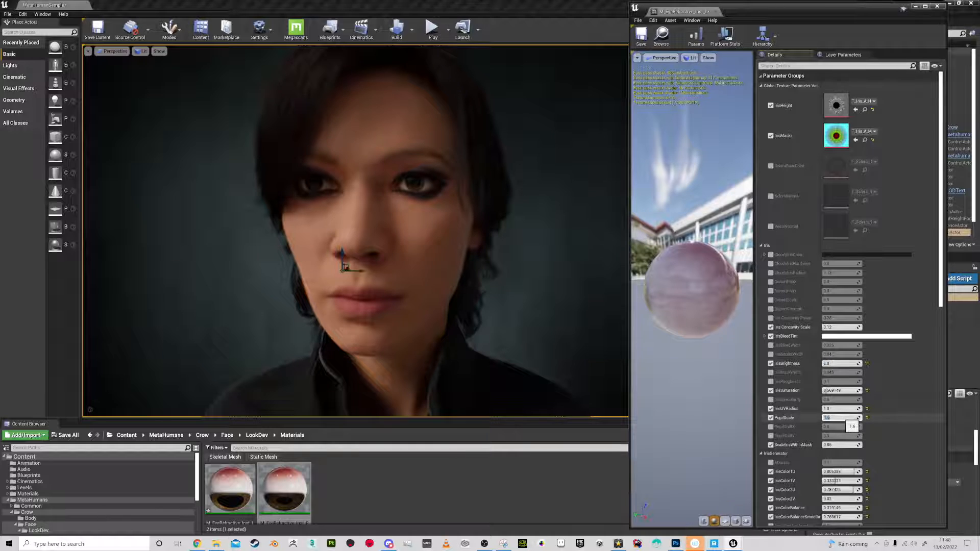
type("1")
key("Return")
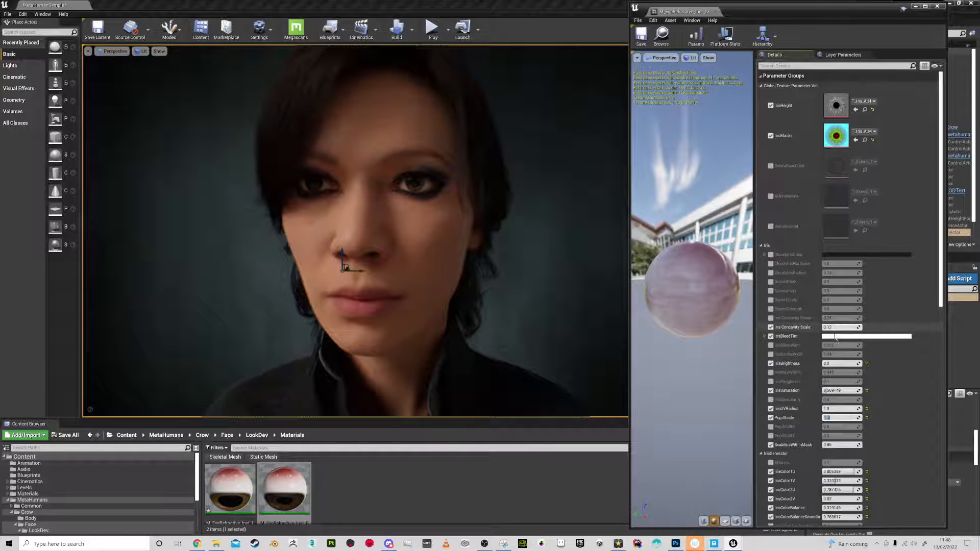
left_click(840, 364)
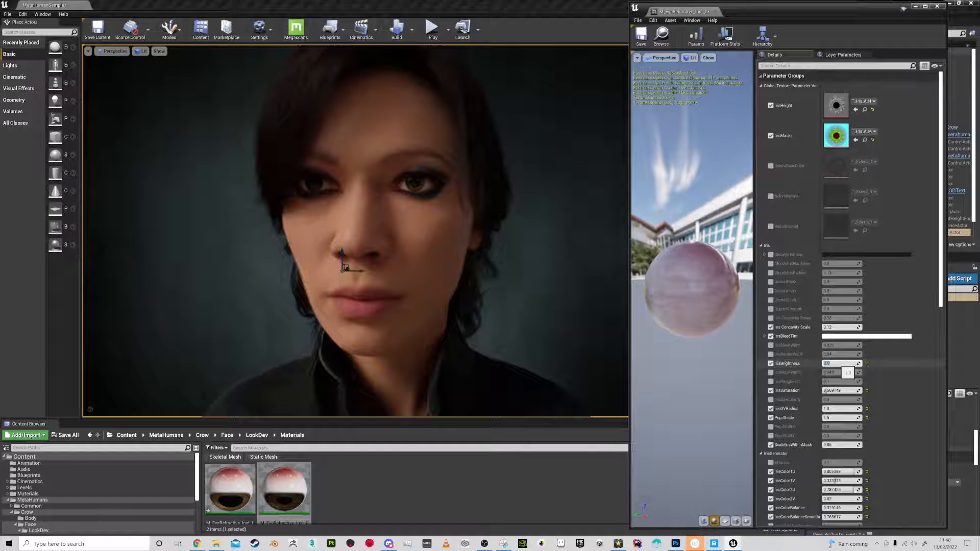
key("Return")
Step: Open M_EyeRefractive_Inst_R, enable IrisBrightness at 2.2 and set PupilScale to 1.5
left_click(284, 487)
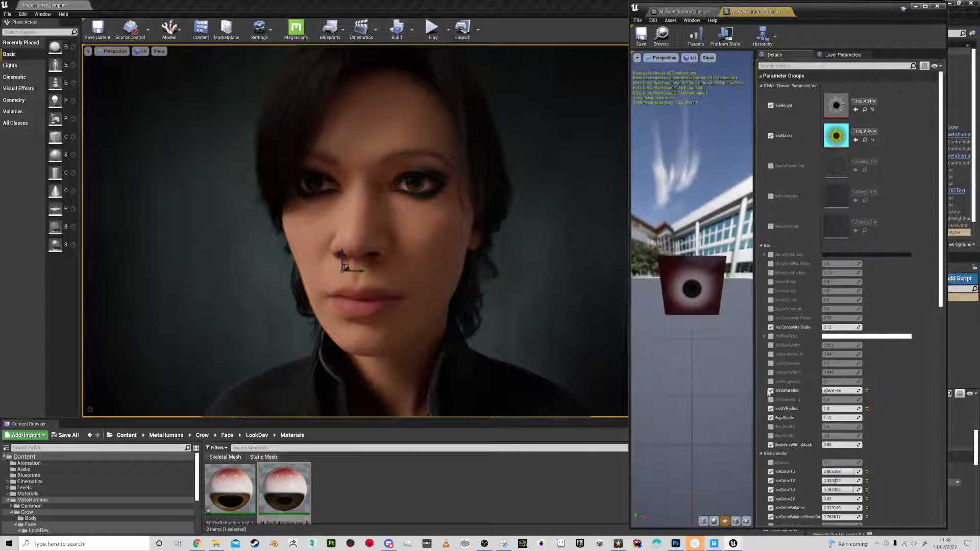
left_click(771, 362)
left_click(839, 363)
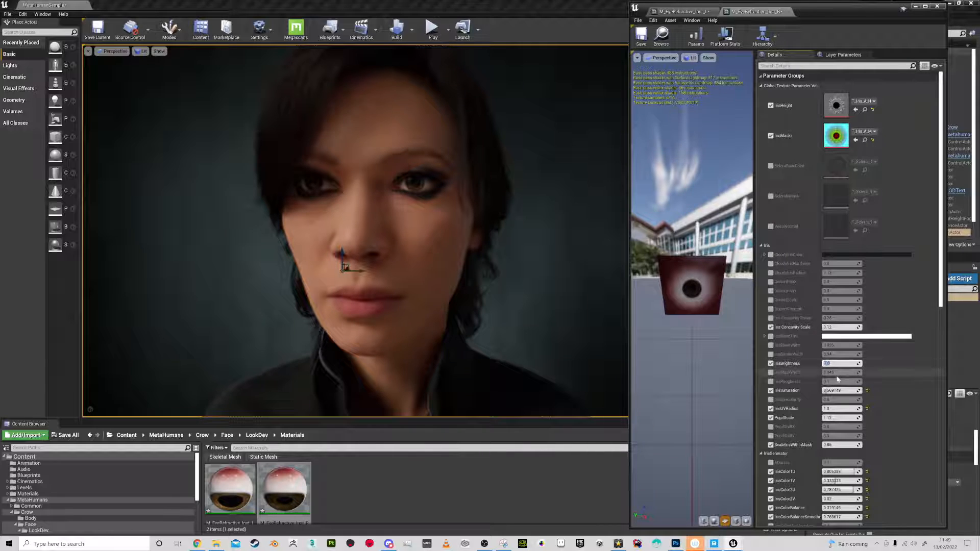
key("Return")
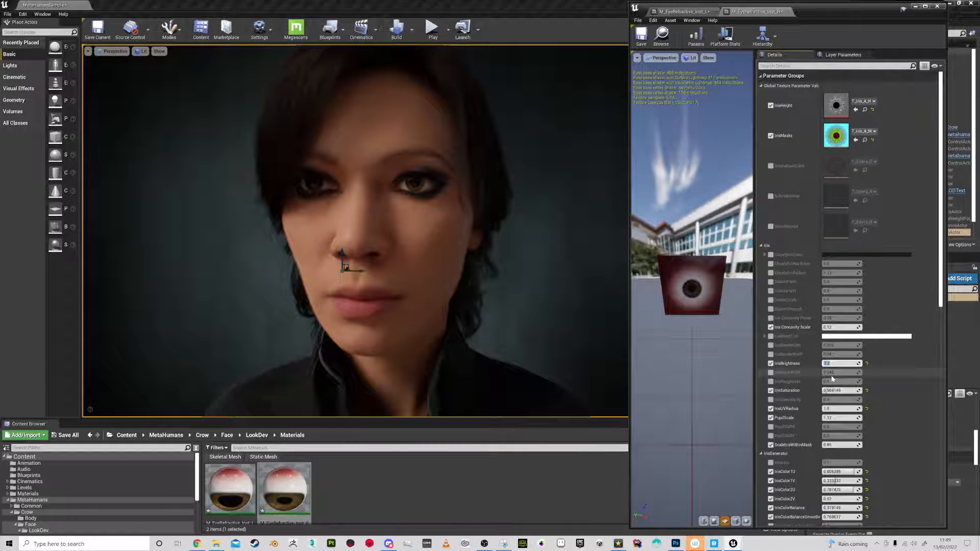
left_click(840, 417)
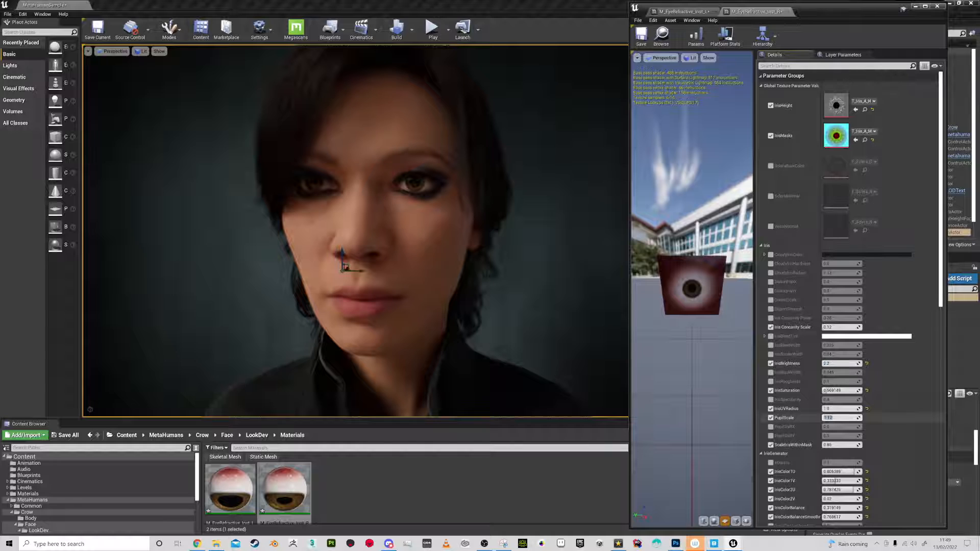
type("1.5")
key("Return")
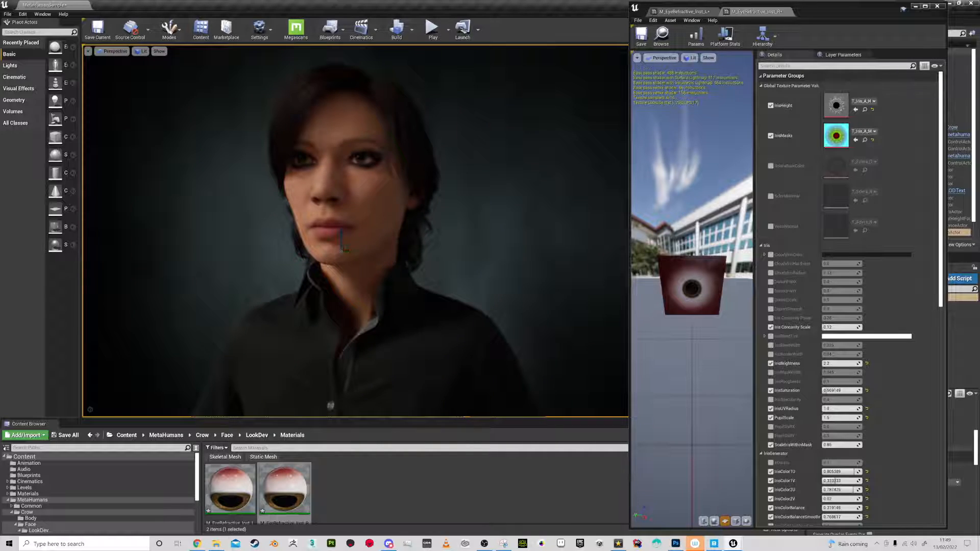
Step: Frame BP_Crow in the viewport with game view on and examine the eyes up close from an angle
left_click(352, 215)
key("f")
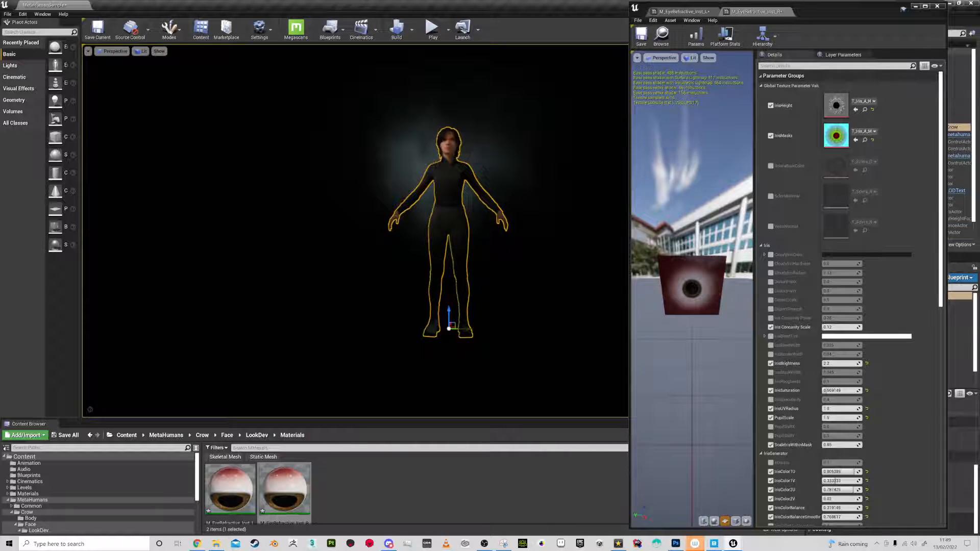
mouse_move(474, 54)
right_mouse_down("alt")
mouse_move(454, 91)
mouse_move(473, 54)
right_mouse_up("alt")
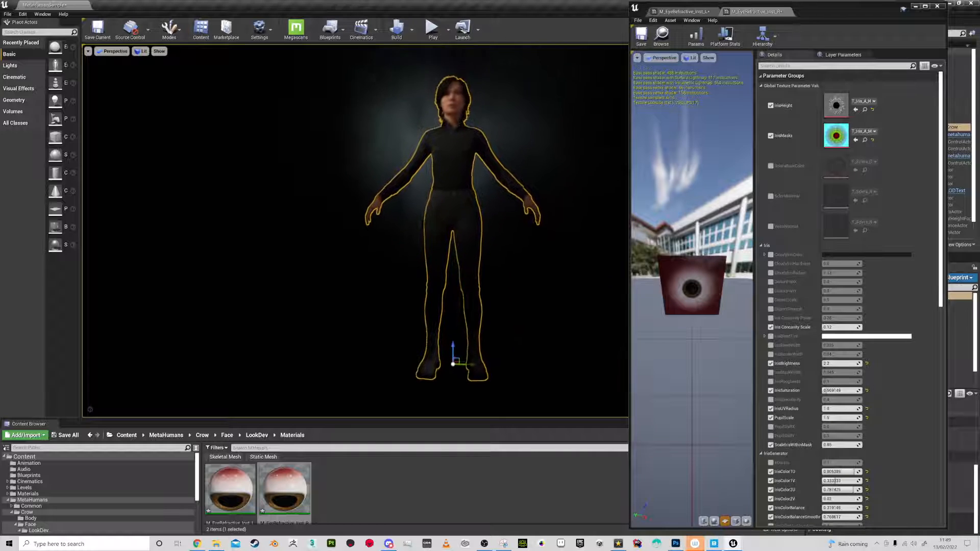
right_click_drag(476, 122, 506, 116)
left_click_drag(476, 116, 408, 116, "alt")
right_click_drag(475, 117, 505, 116, "alt")
middle_click_drag(476, 117, 472, 169, "alt")
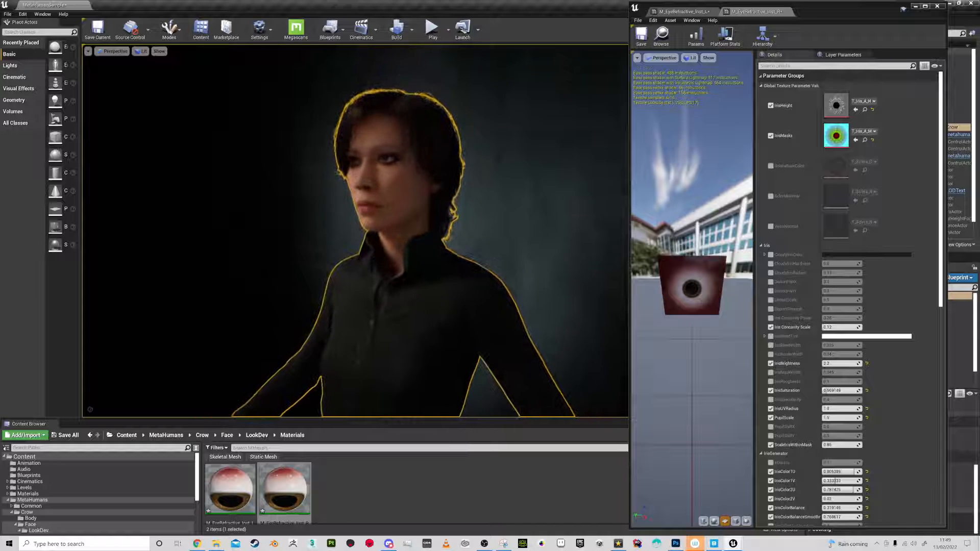
key("g")
key("g")
key("g")
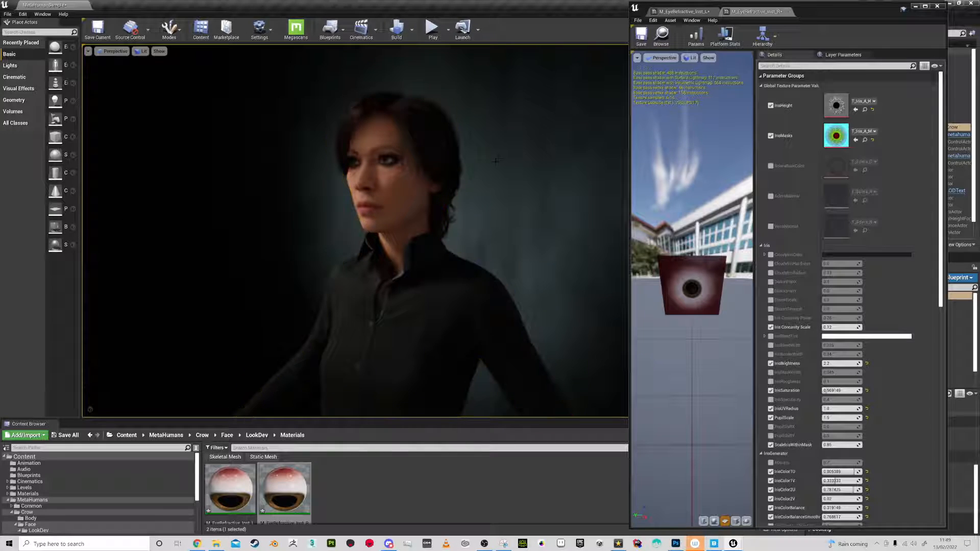
right_click_drag(496, 161, 511, 161, "alt")
middle_click_drag(496, 160, 503, 196, "alt")
right_click_drag(496, 161, 520, 161, "alt")
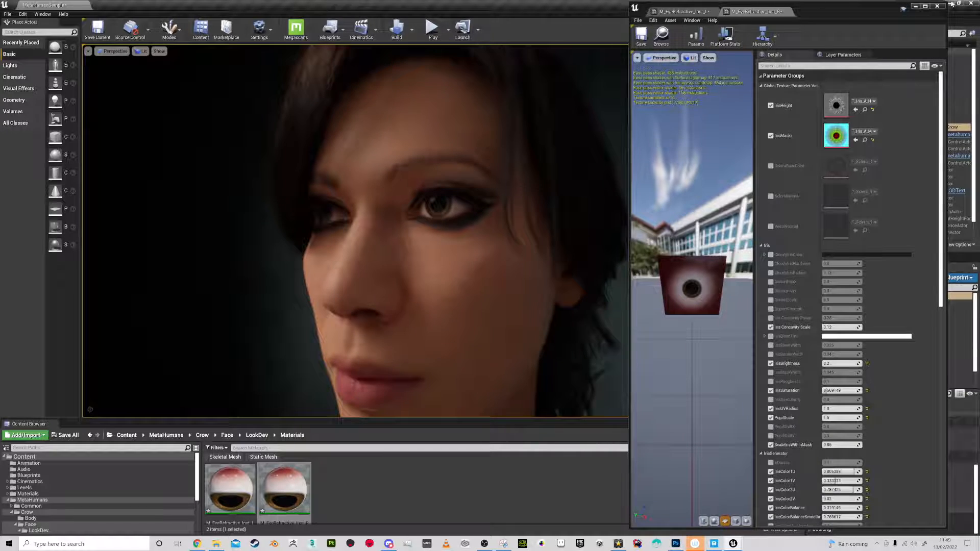
Step: Minimise the material instance editor and search the viewport options and World Settings for a "near" setting
left_click(916, 6)
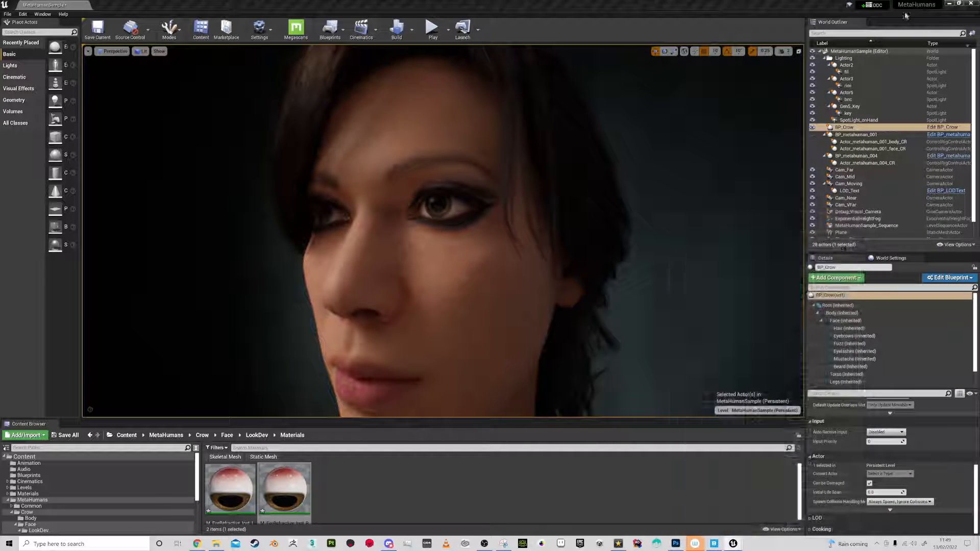
left_click(89, 52)
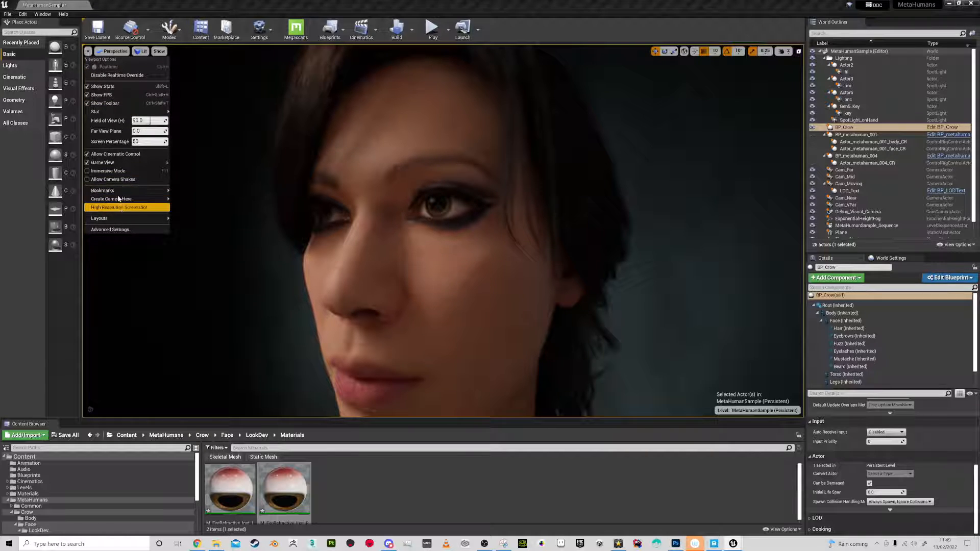
left_click(272, 33)
left_click(270, 51)
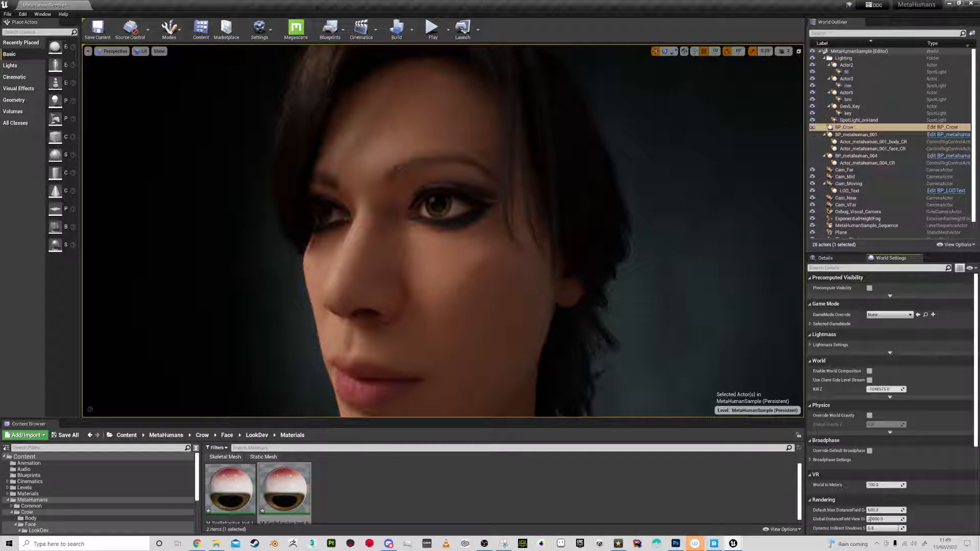
type("near")
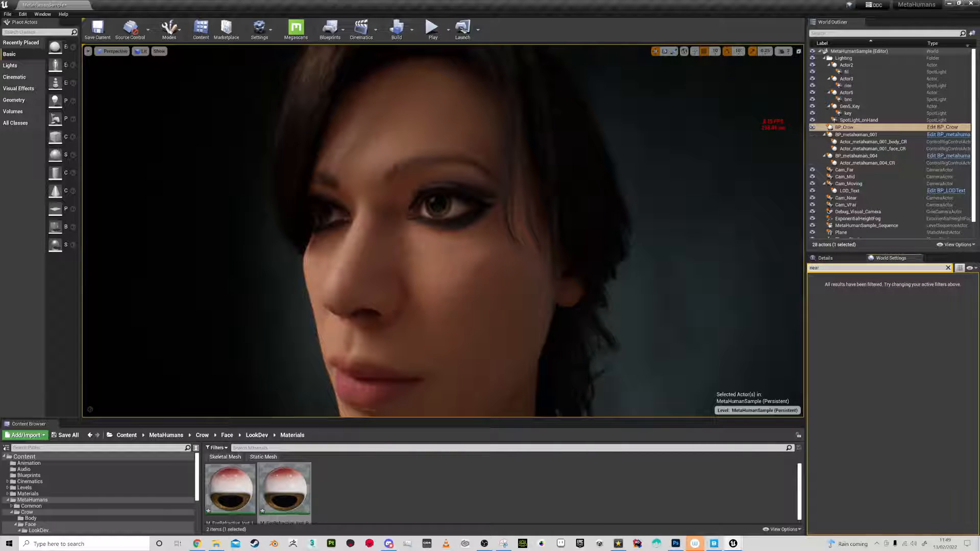
Step: Find Near Clip Plane in the Project Settings, set it to 0.1 and close the settings window
left_click(272, 33)
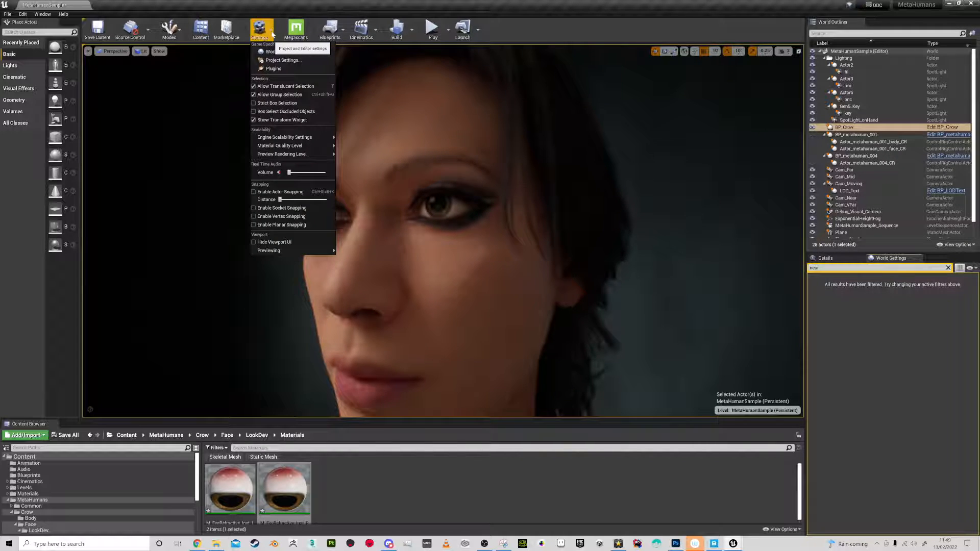
left_click(281, 60)
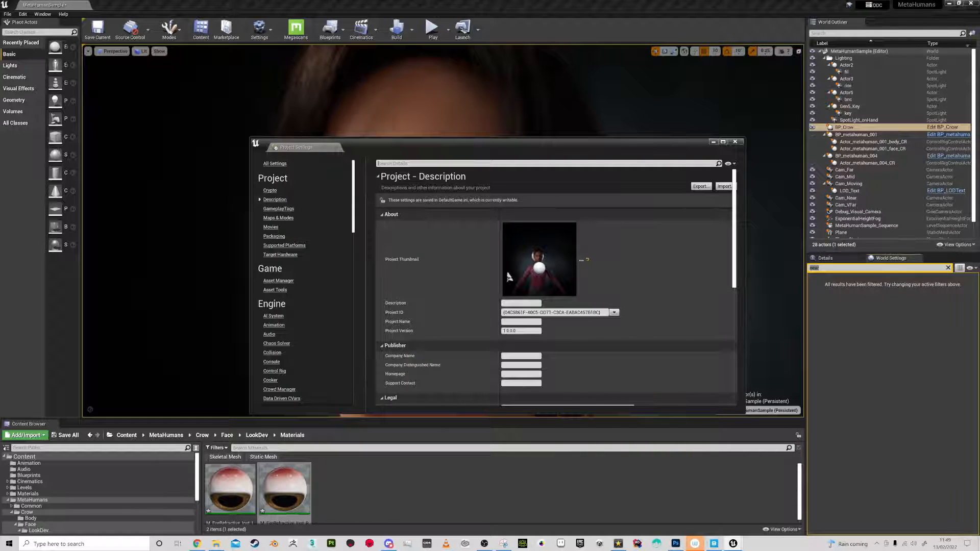
type("near")
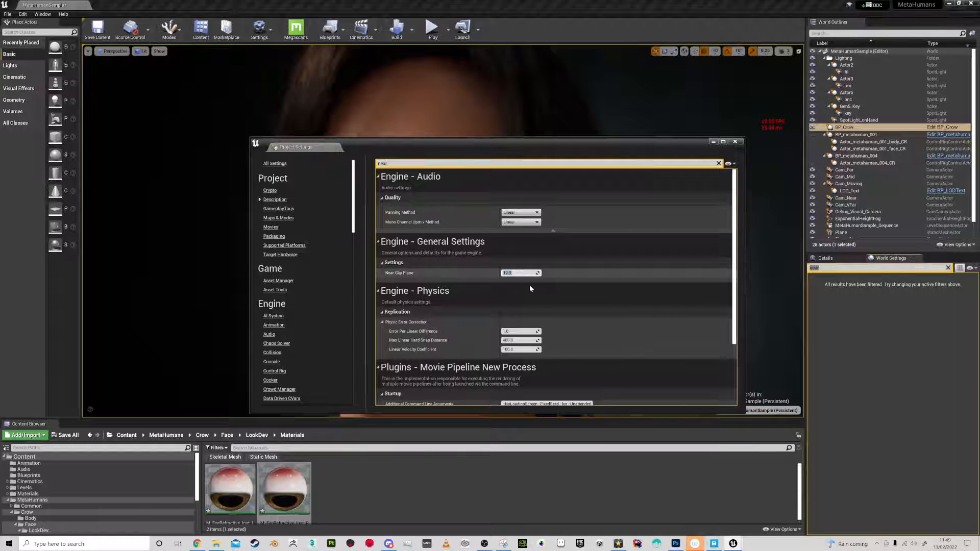
type("0.1")
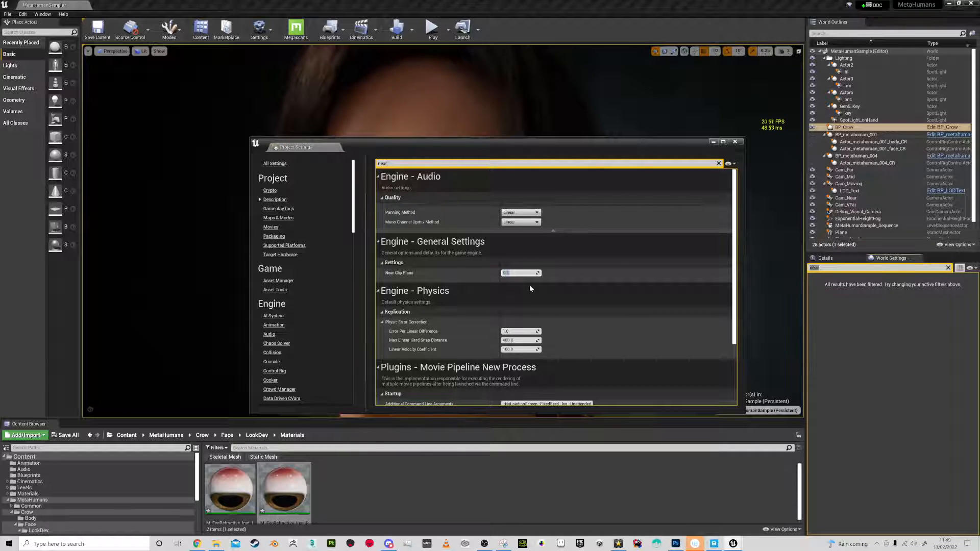
left_click(735, 141)
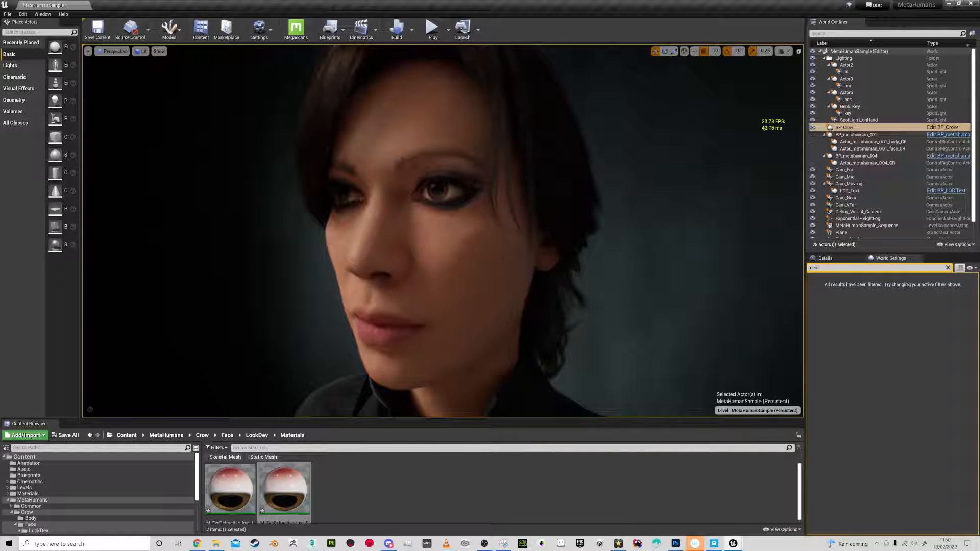
Step: Lower the viewport camera speed to 1 and fly the camera back from Crow's face
left_click(784, 51)
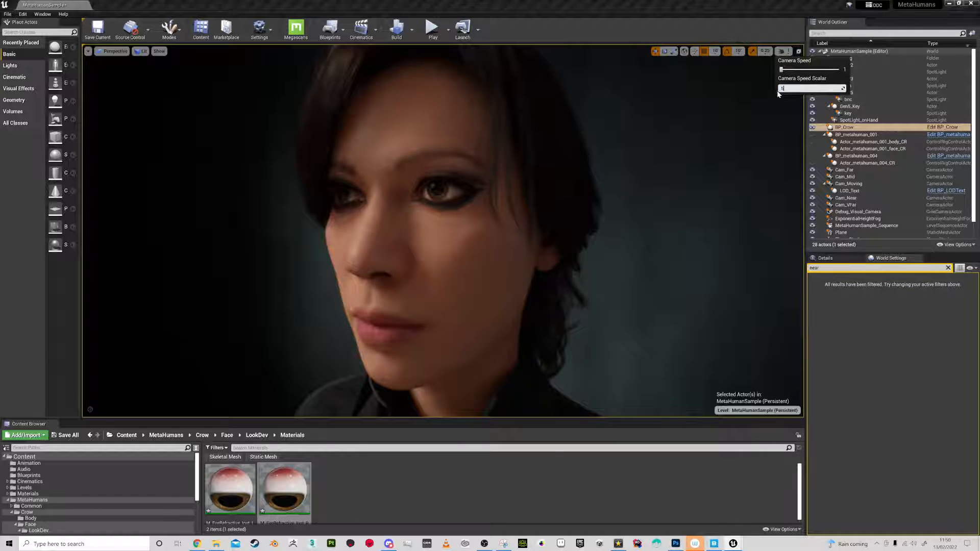
left_click(603, 165)
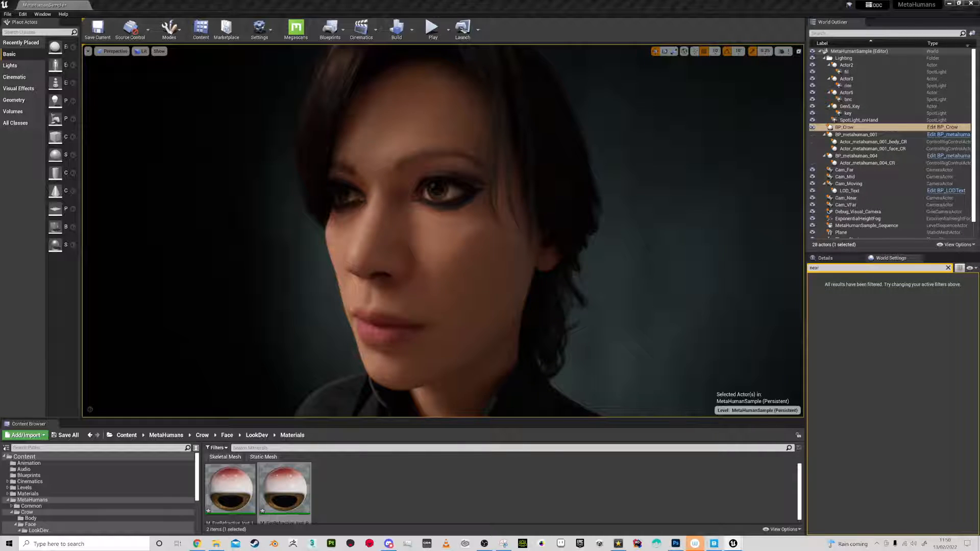
mouse_move(602, 164)
right_mouse_down()
mouse_move(591, 186)
mouse_move(595, 176)
right_mouse_up()
key("w")
key("s")
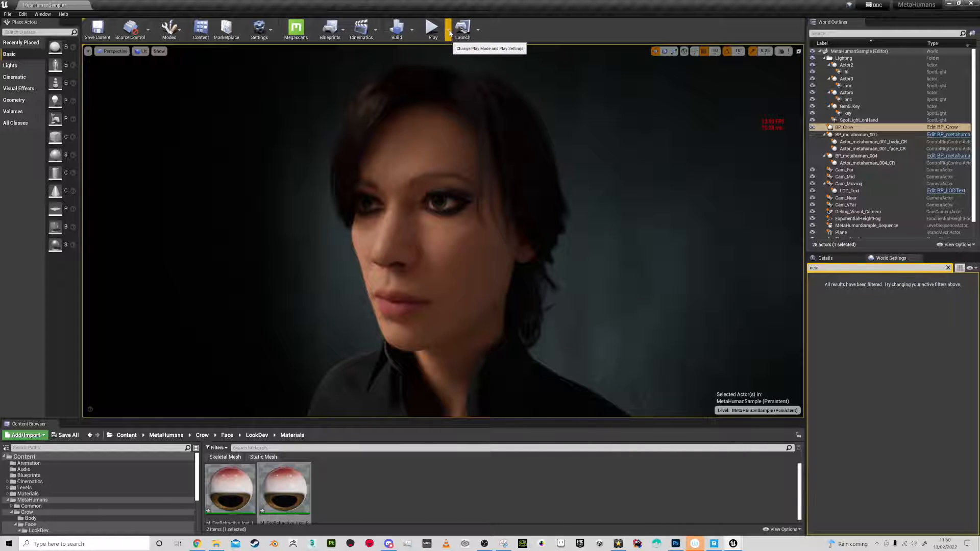
Step: Run the level in Simulate mode to check the characters and stop the simulation
left_click(448, 31)
left_click(462, 94)
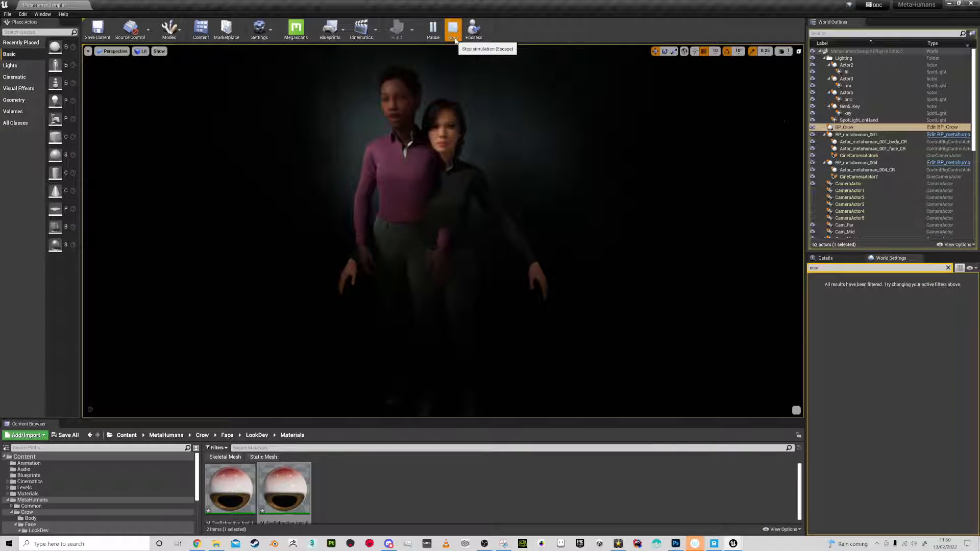
key("Escape")
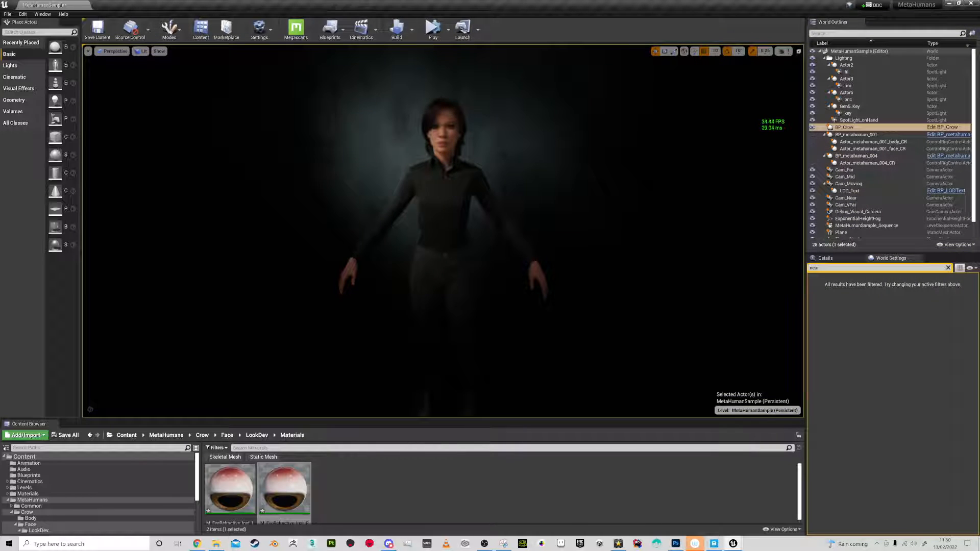
Step: Unhide BP_metahuman_001 and BP_metahuman_004 so they show in the level together with BP_Crow
right_click_drag(443, 231, 455, 170)
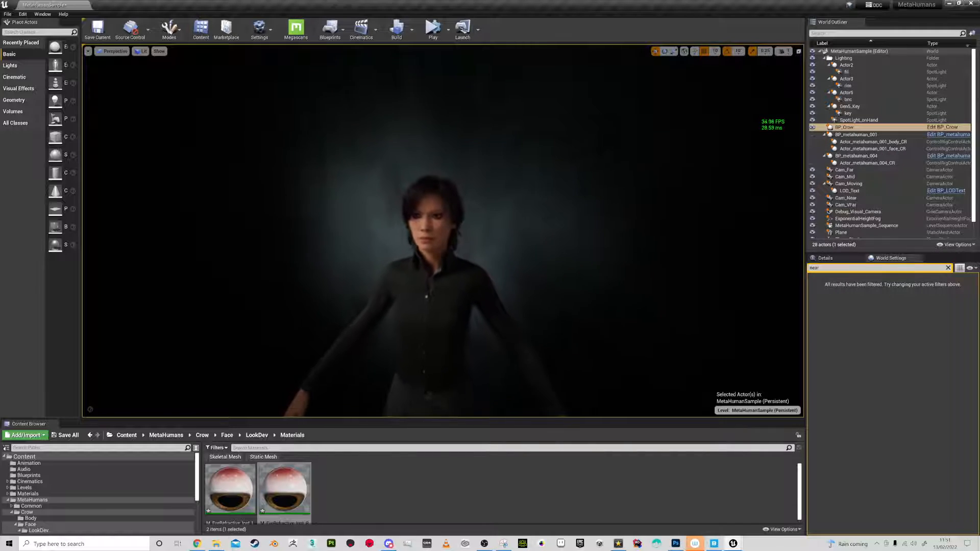
key("s")
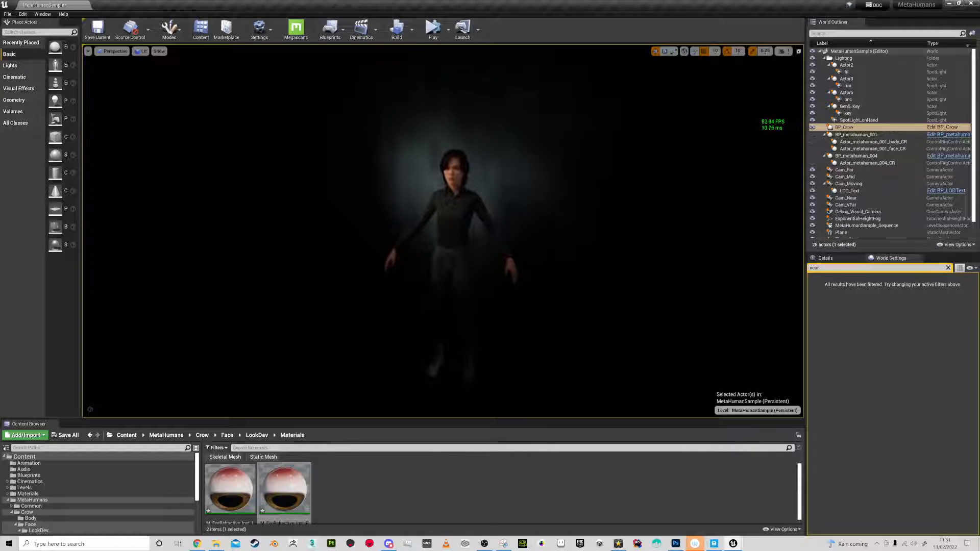
left_click(812, 127)
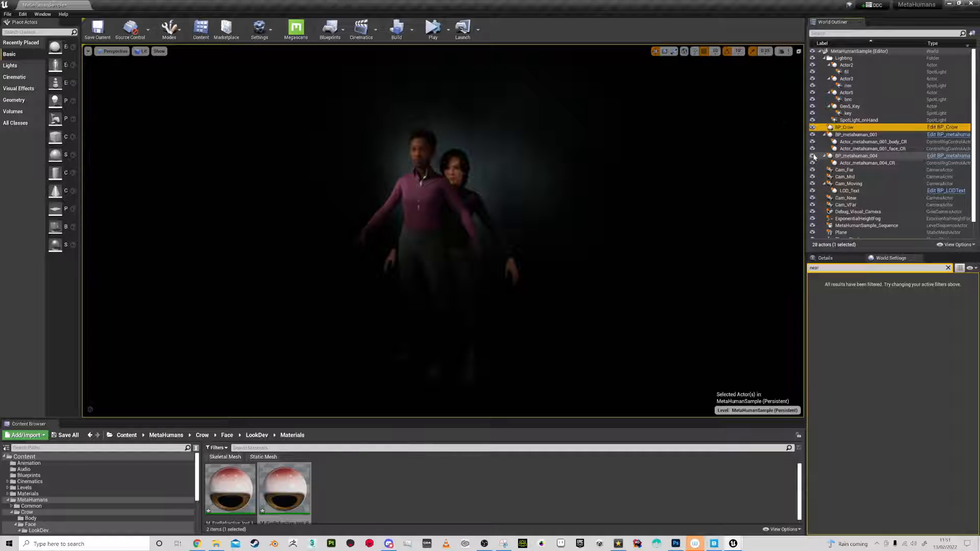
Step: Move BP_metahuman_004 forward out of the dark background so he stands beside BP_metahuman_001 and BP_Crow
left_click(870, 156)
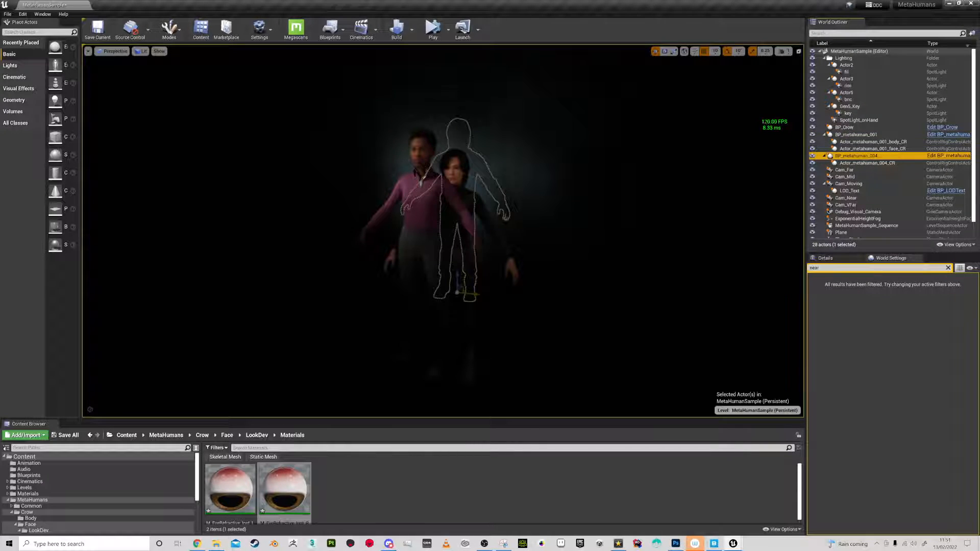
mouse_move(541, 204)
right_mouse_down()
mouse_move(490, 224)
mouse_move(542, 210)
right_mouse_up()
left_click_drag(529, 243, 580, 334)
right_click_drag(580, 336, 616, 347)
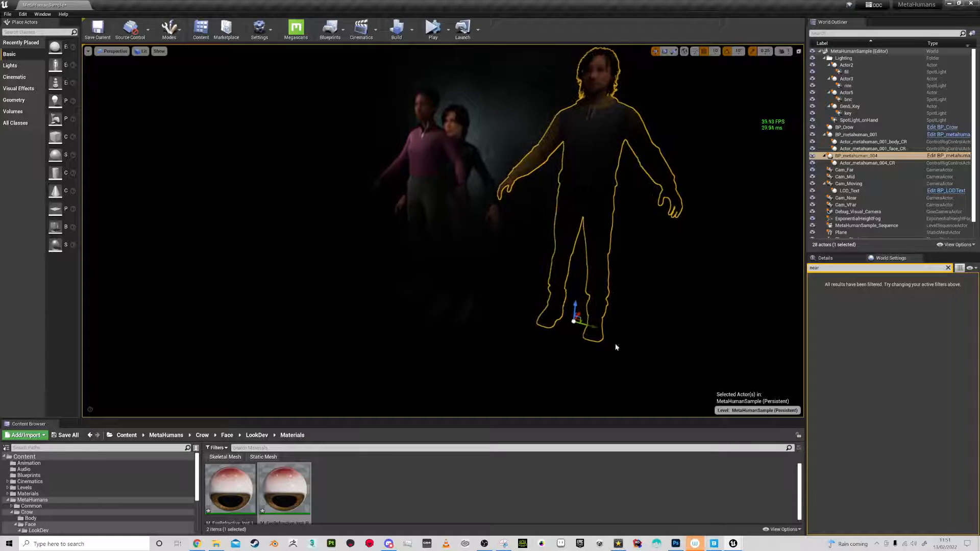
left_click_drag(591, 327, 510, 298)
key("w")
right_click_drag(509, 298, 521, 218)
key("w")
key("w")
key("s")
key("w")
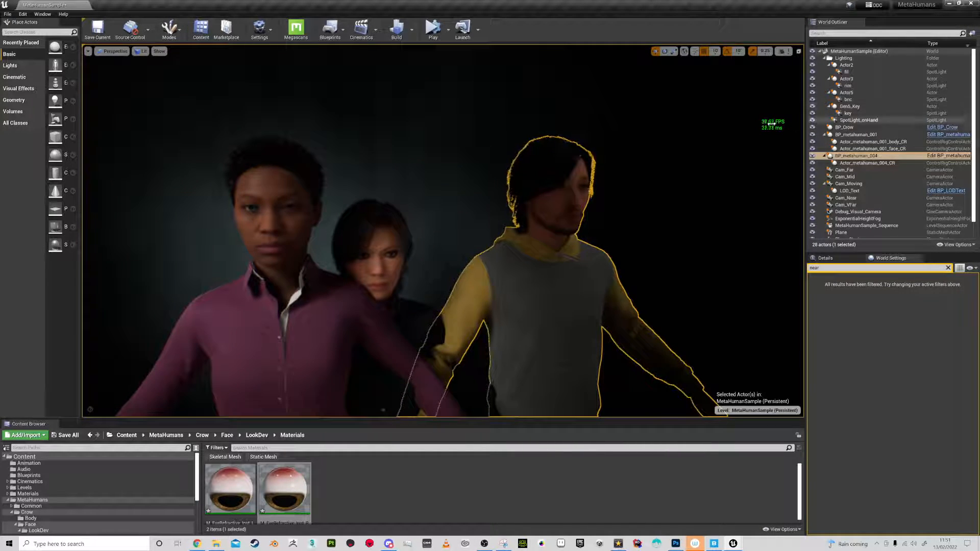
Step: Turn on game view to hide the selection outline and expand the viewport to full screen
right_click_drag(602, 249, 587, 250)
key("g")
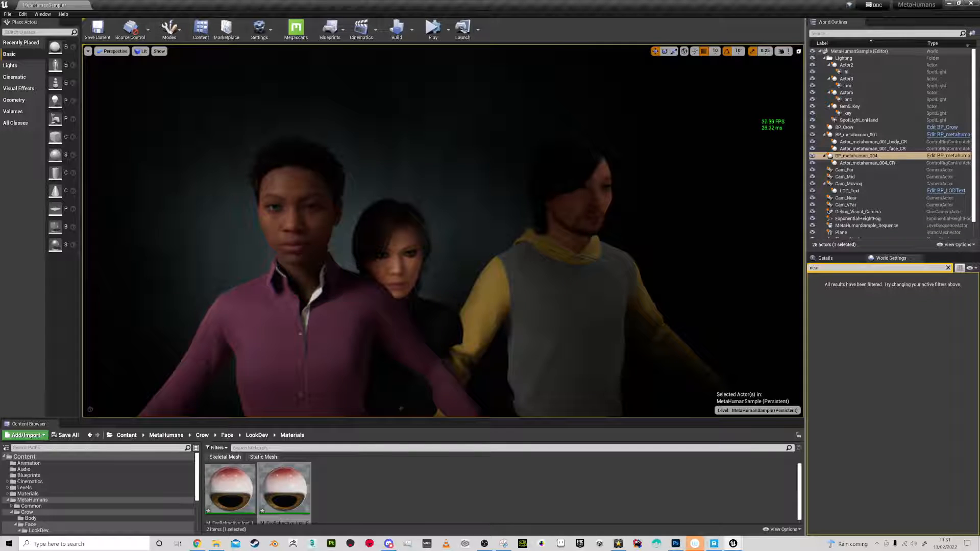
key("F11")
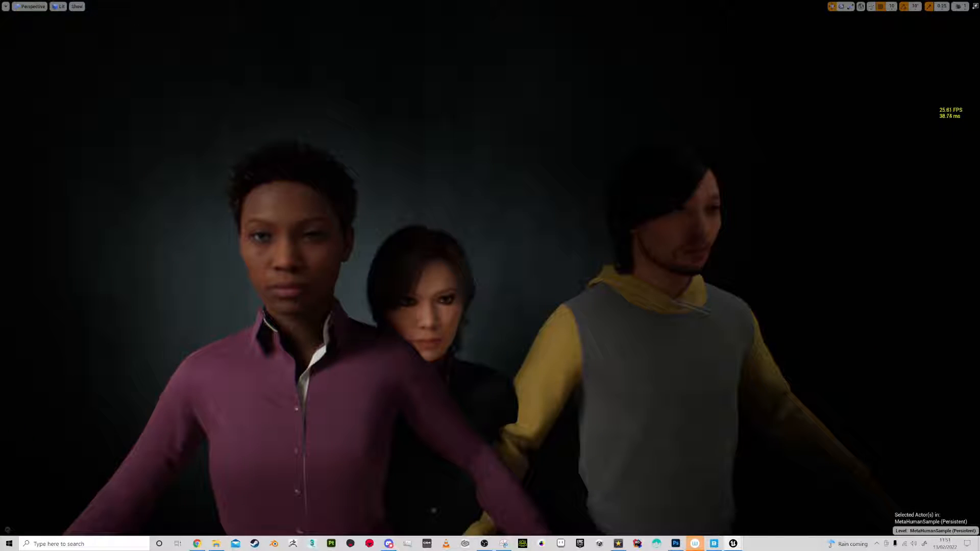
Step: Examine the three MetaHumans in full screen from the front and from close beside BP_metahuman_004's face
mouse_move(490, 275)
right_mouse_down()
mouse_move(424, 276)
mouse_move(480, 268)
mouse_move(492, 298)
mouse_move(513, 274)
mouse_move(490, 259)
mouse_move(499, 257)
mouse_move(482, 271)
mouse_move(499, 270)
right_mouse_up()
key("d")
key("a")
key("d")
key("d")
key("w")
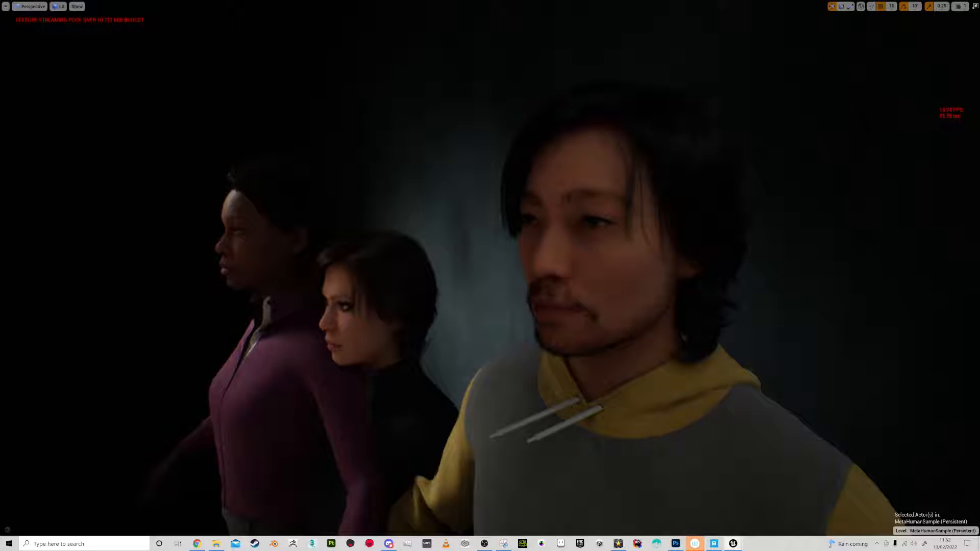
right_click_drag(490, 270, 499, 267)
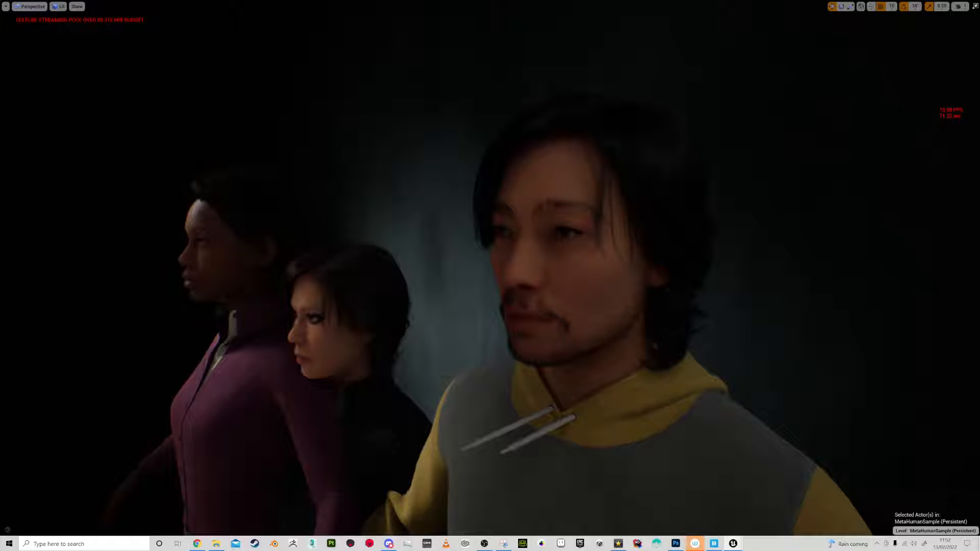
right_click_drag(490, 271, 456, 290)
key("d")
key("w")
key("s")
key("a")
key("s")
key("w")
key("w")
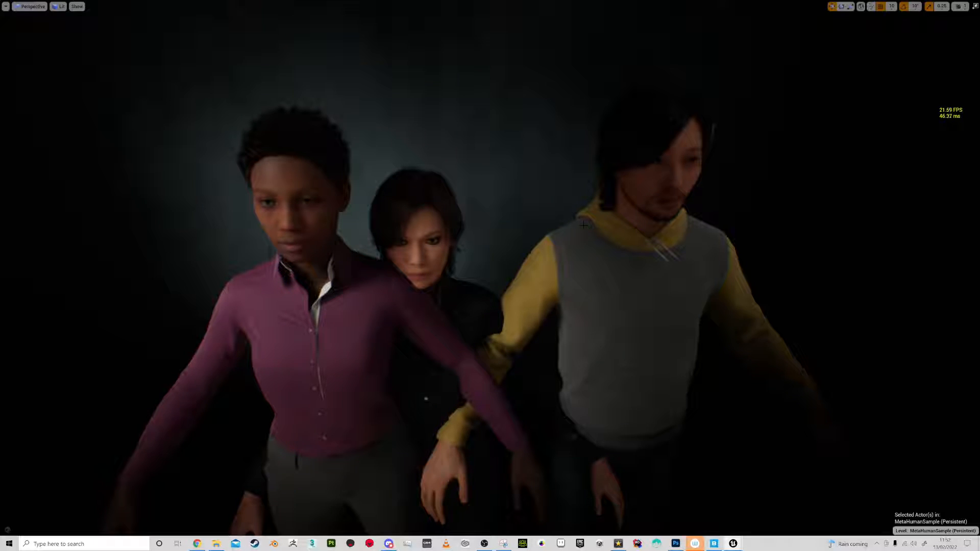
Step: Examine the three MetaHumans from far away and up close again, and leave the full-screen viewport
key("s")
right_click_drag(583, 225, 553, 192)
key("w")
key("w")
key("w")
key("s")
key("s")
key("s")
key("s")
key("w")
key("a")
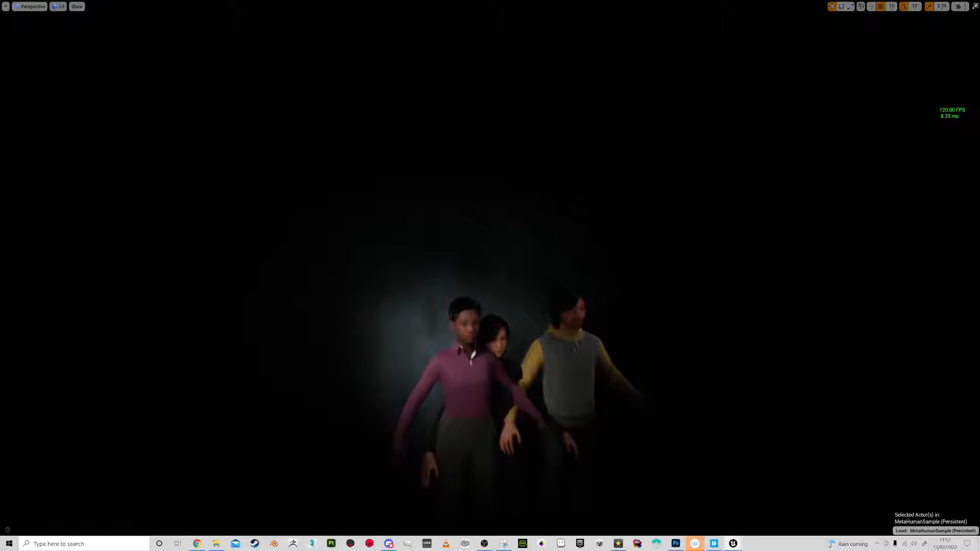
key("w")
right_click_drag(553, 192, 575, 205)
key("w")
key("w")
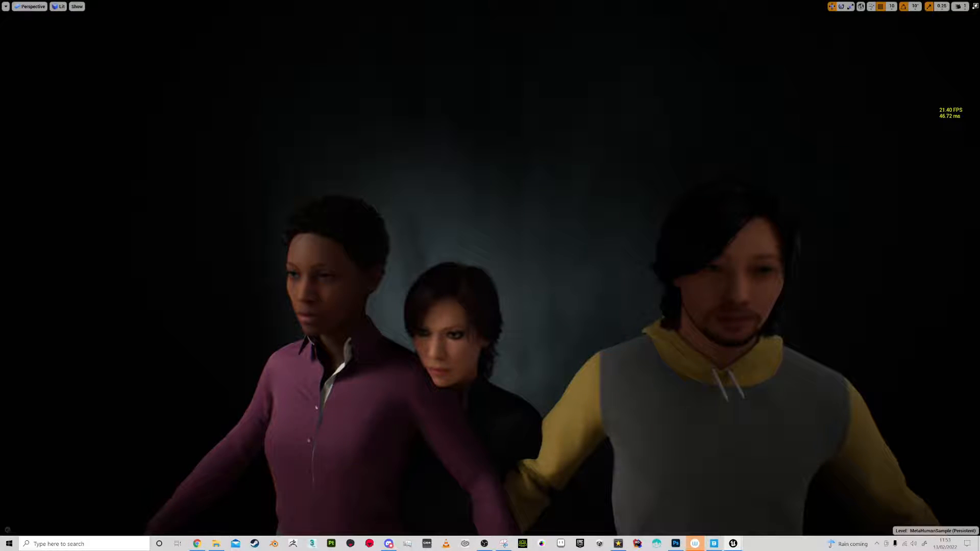
key("F11")
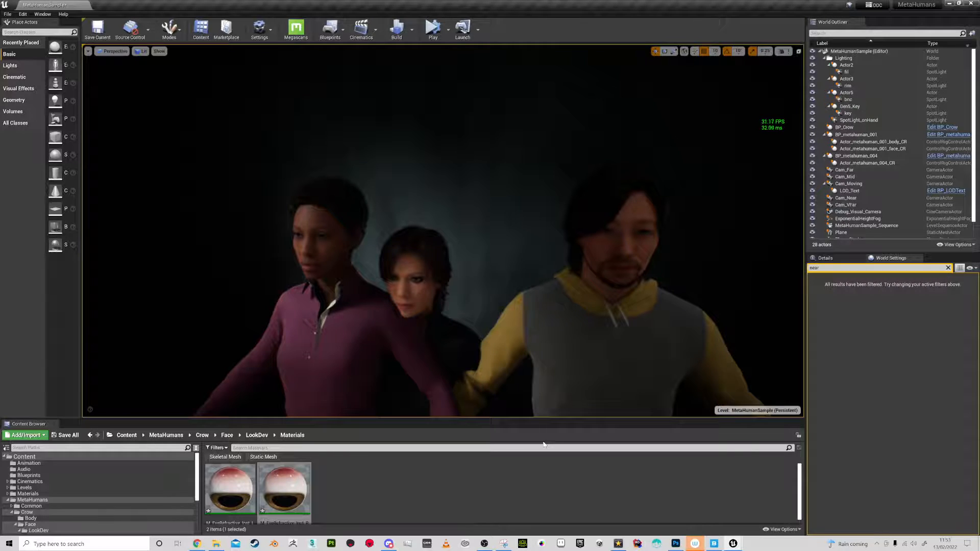